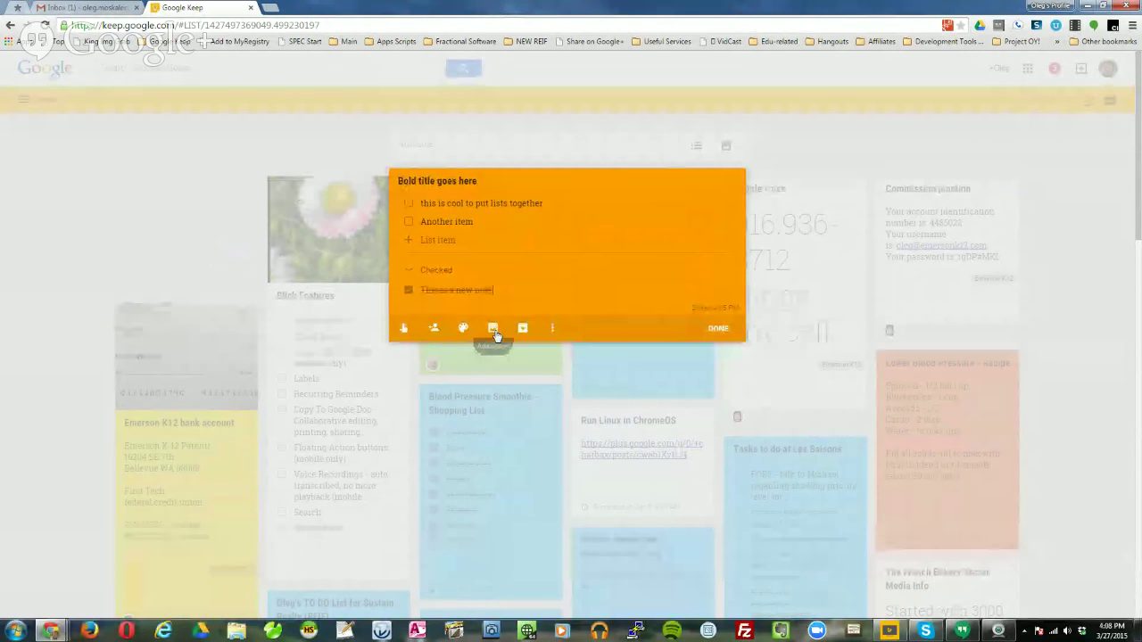
# Attach the orange home-screen screenshot from the Screenshots folder to the note.
pyautogui.click(493, 329)
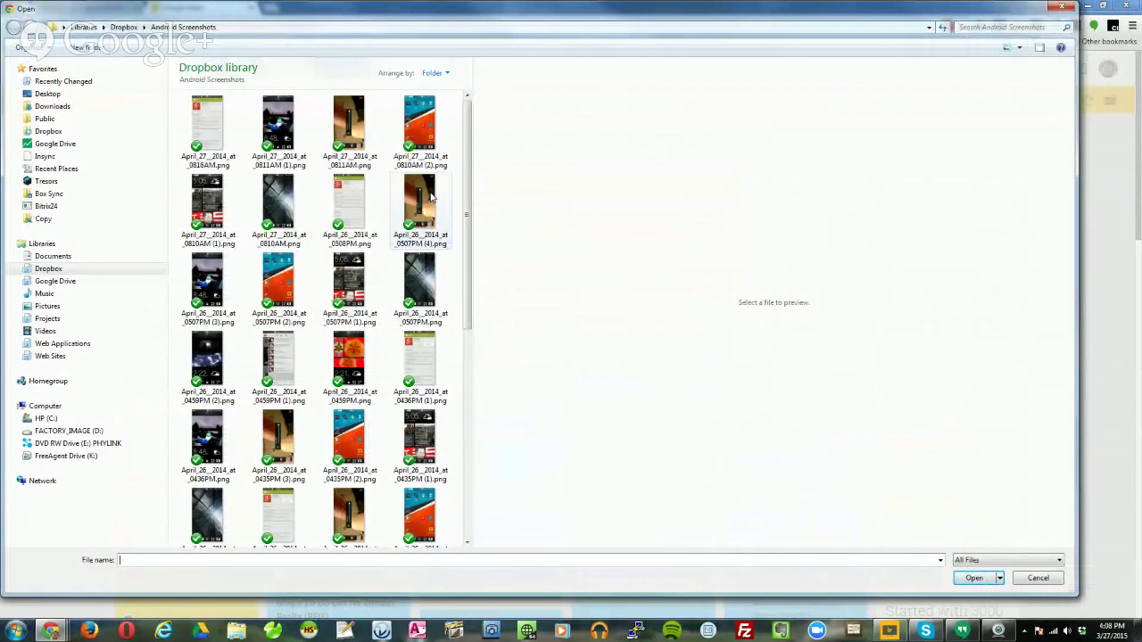
pyautogui.doubleClick(409, 134)
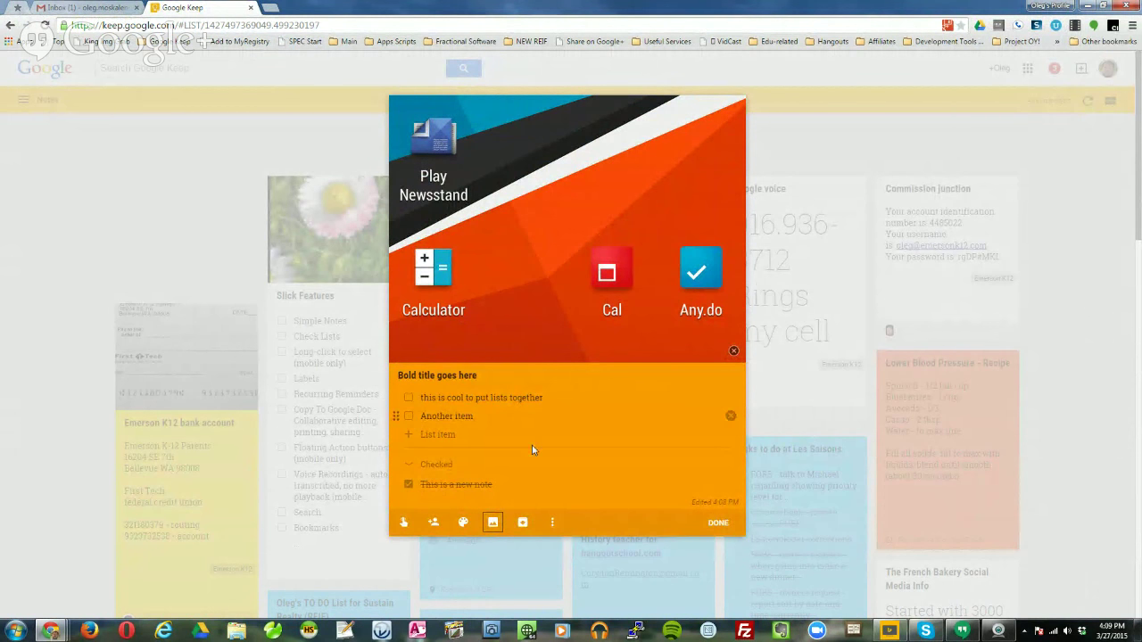
pyautogui.click(494, 524)
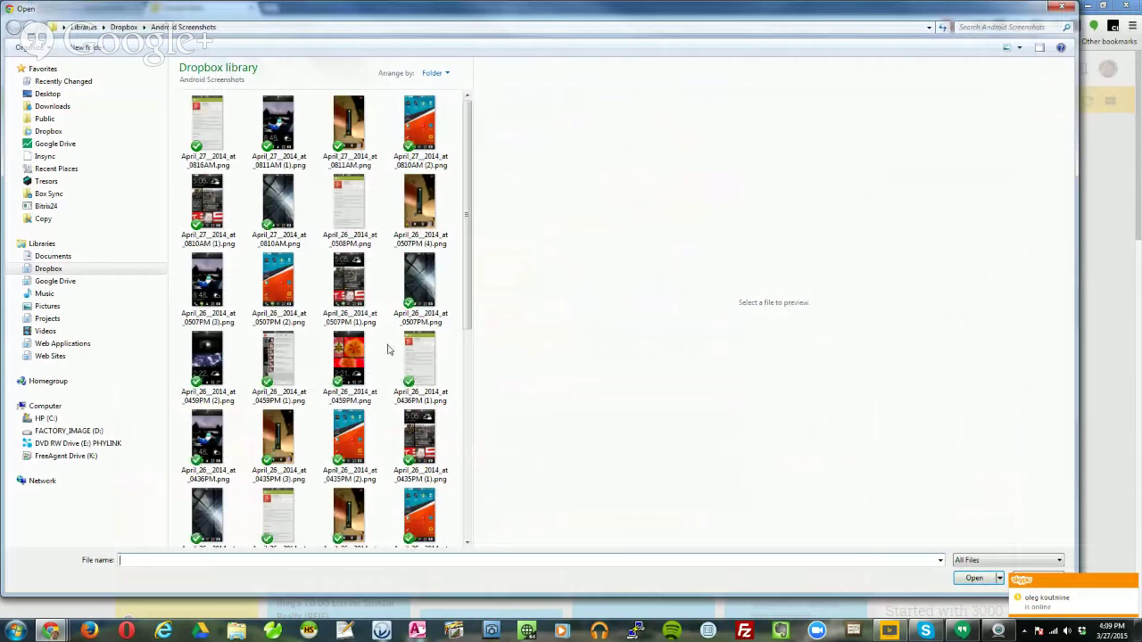
pyautogui.press('Escape')
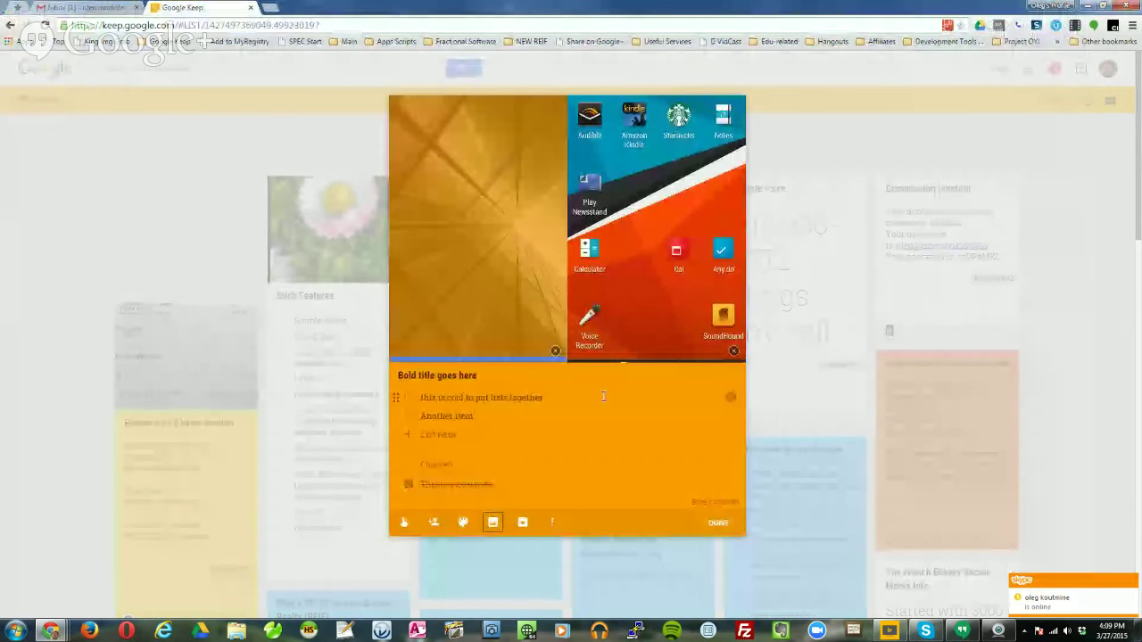
# Attach the lock-screen and ringtone screenshots together in one pick.
pyautogui.click(493, 522)
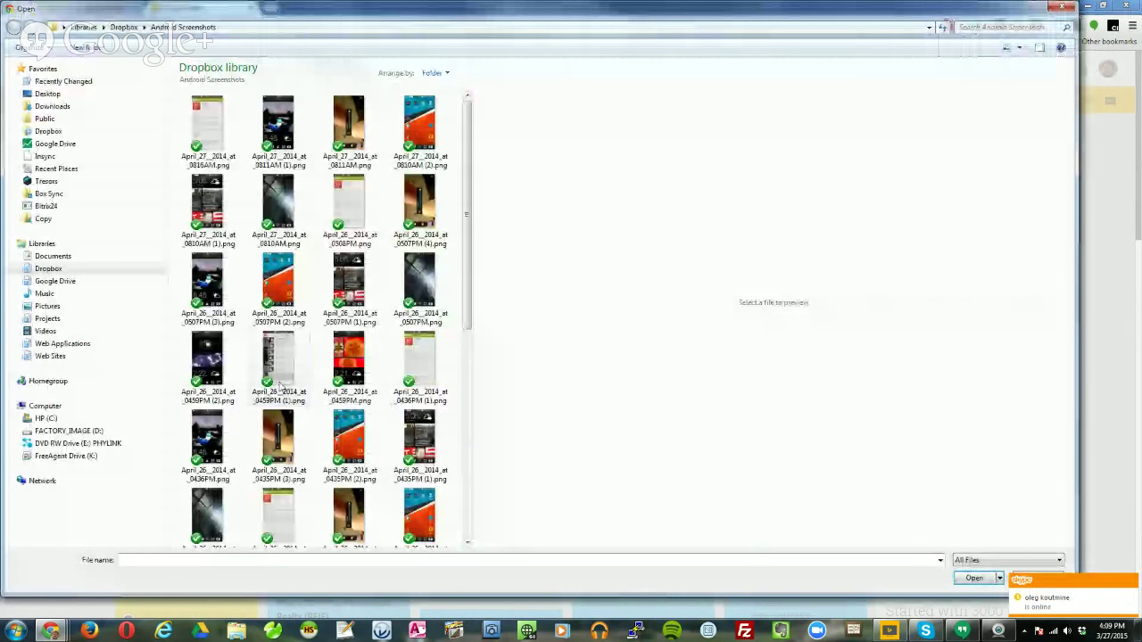
pyautogui.click(208, 361)
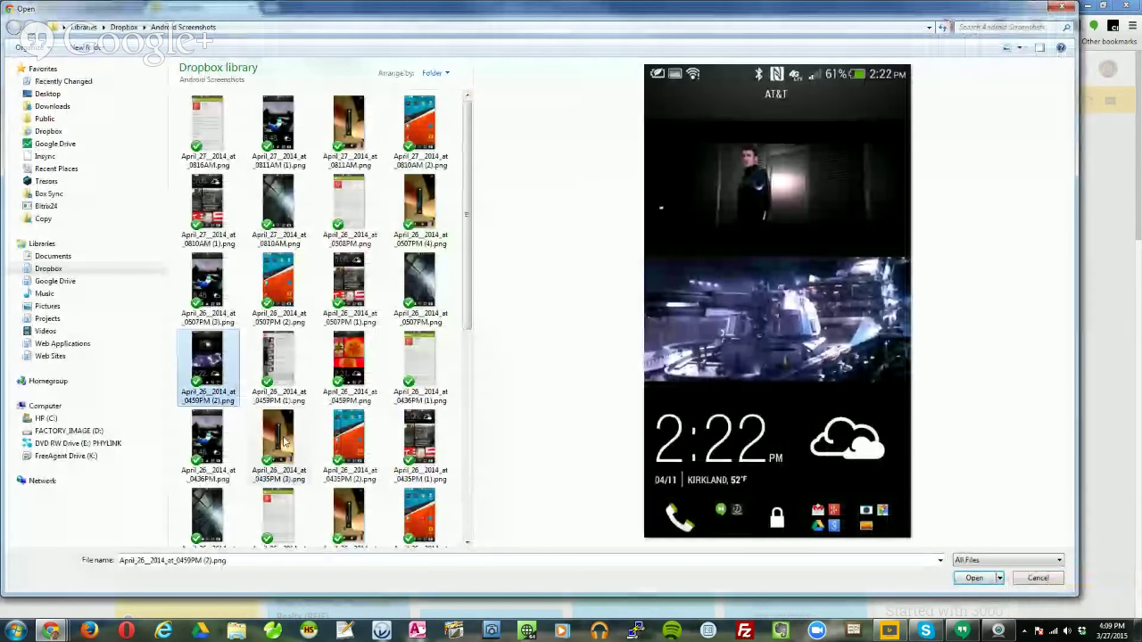
pyautogui.keyDown('ctrl'); pyautogui.click(283, 442); pyautogui.keyUp('ctrl')
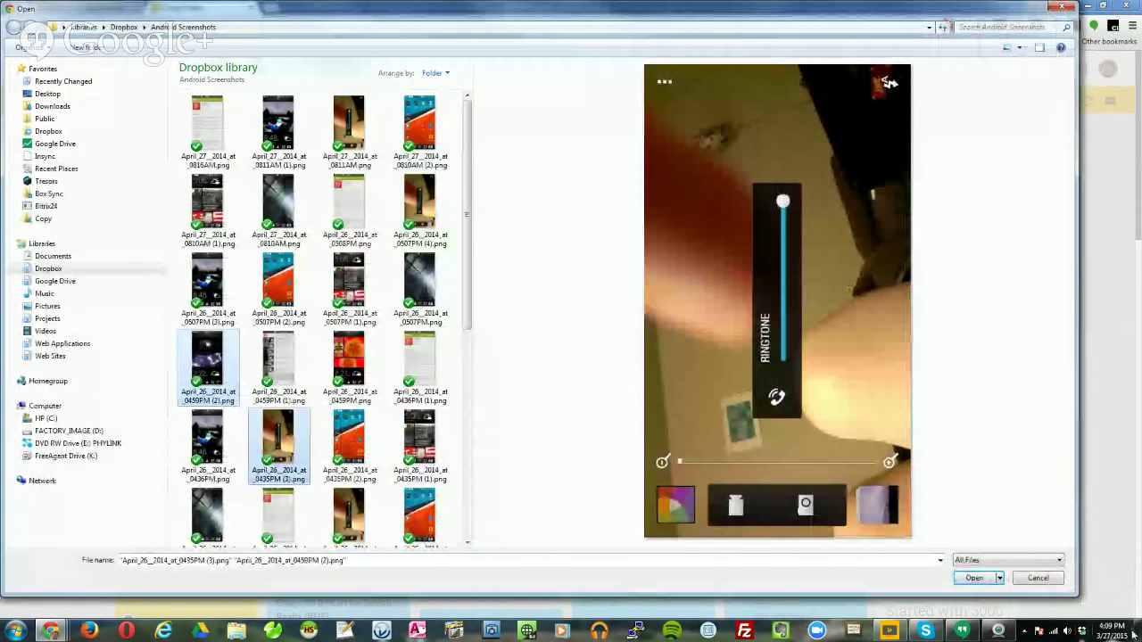
pyautogui.click(974, 578)
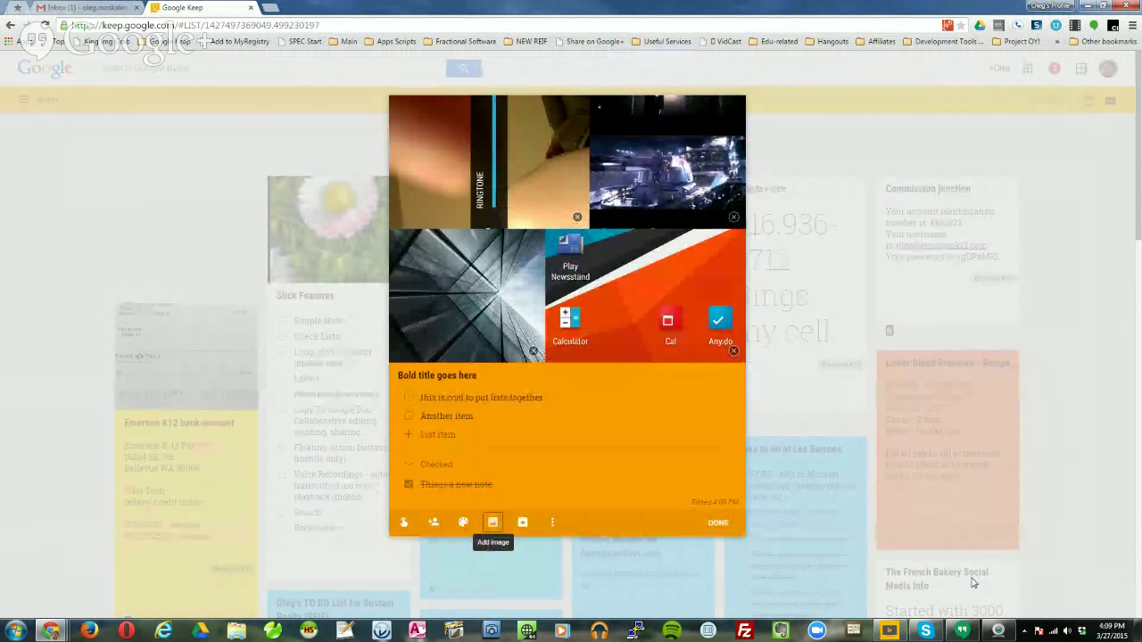
# Delete the ringtone screenshot, then open the lock-screen image in the full-size viewer.
pyautogui.click(577, 220)
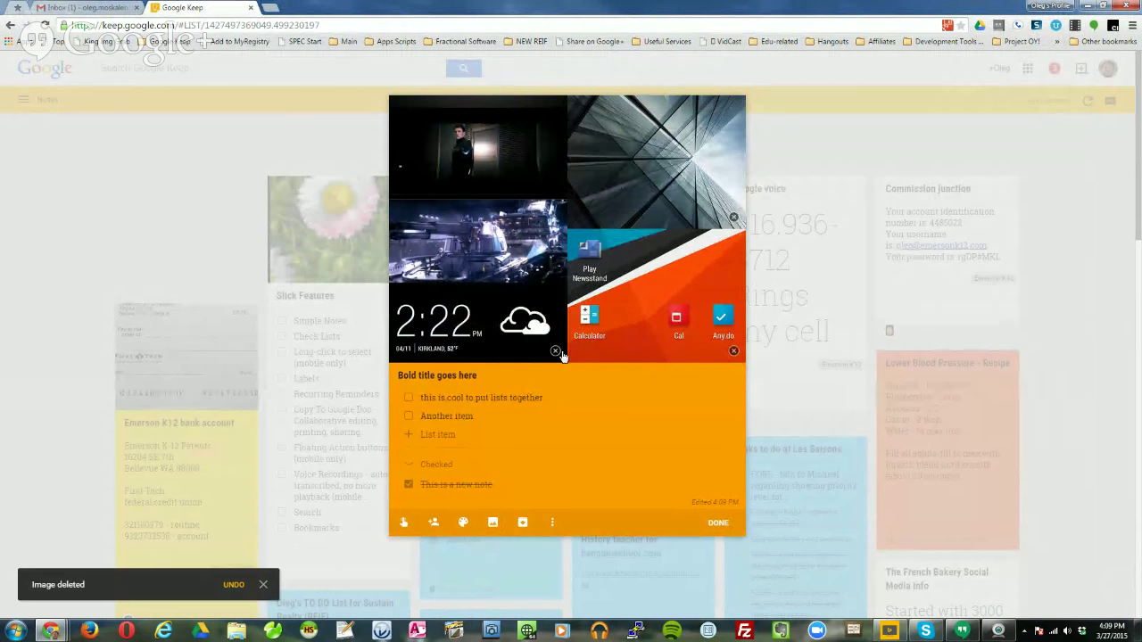
pyautogui.click(497, 233)
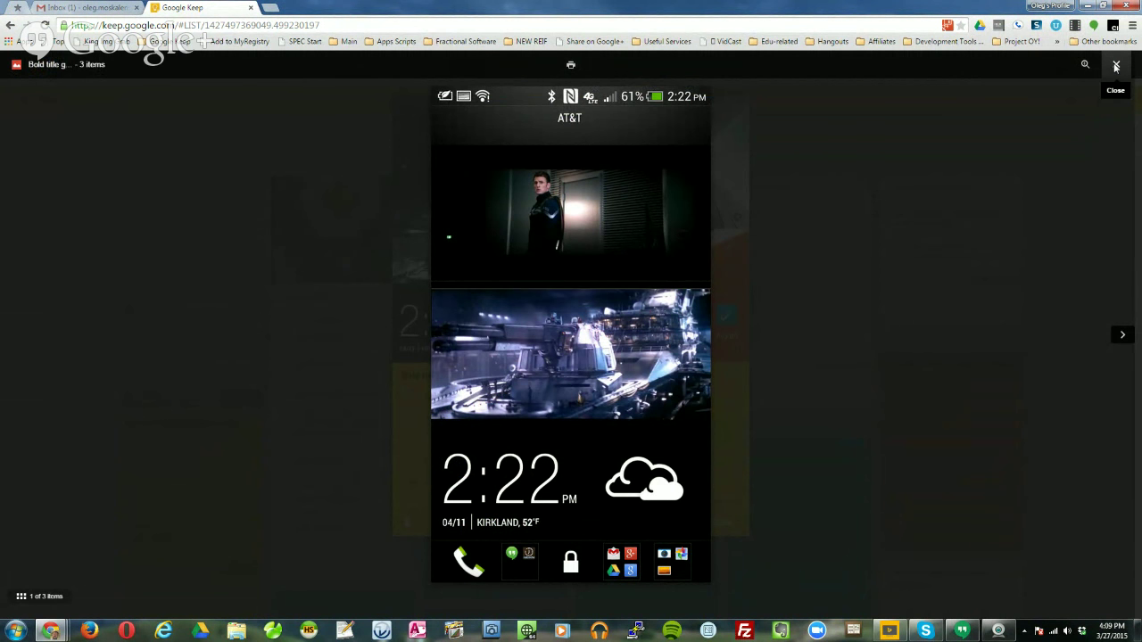
# Step back and forth through the three screenshots, then close the viewer to the orange note.
pyautogui.click(1122, 334)
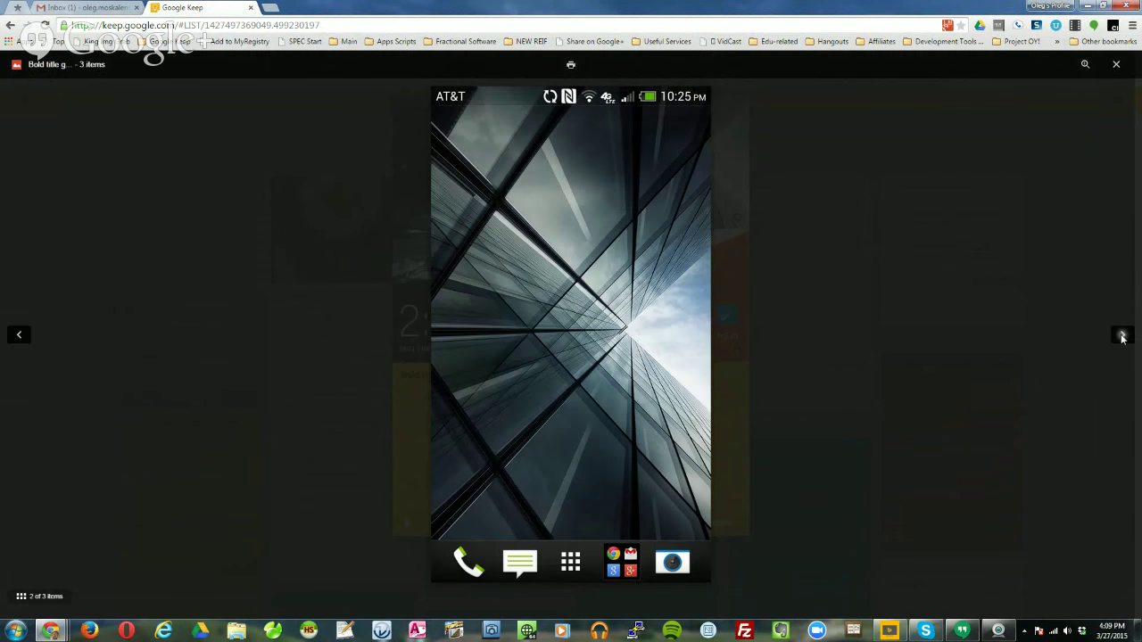
pyautogui.click(17, 337)
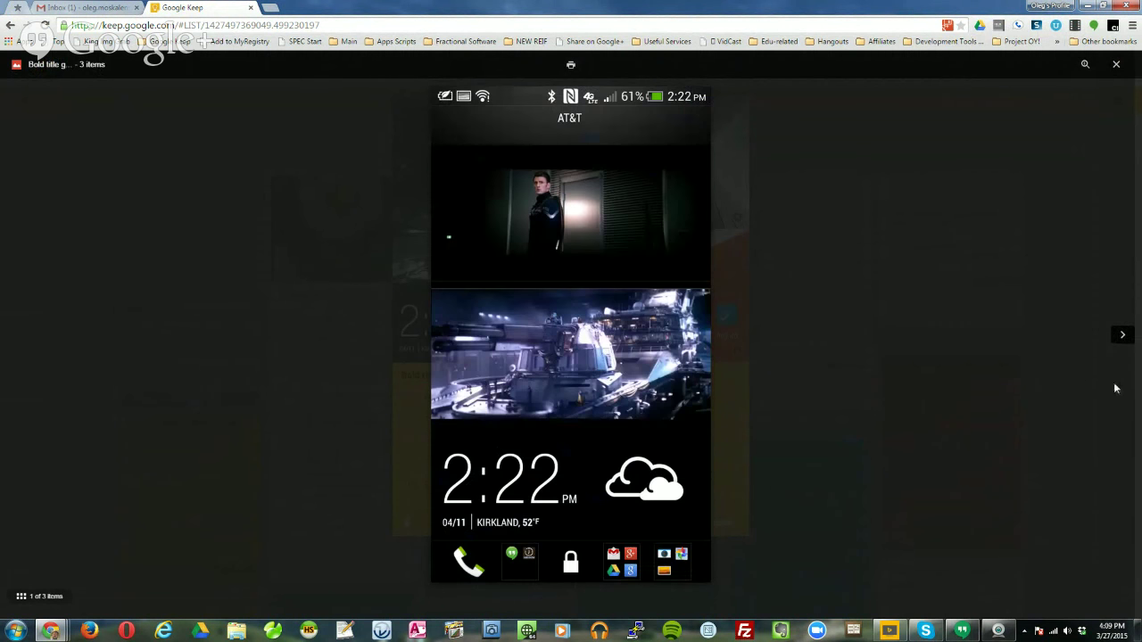
pyautogui.click(1121, 334)
pyautogui.click(1121, 334)
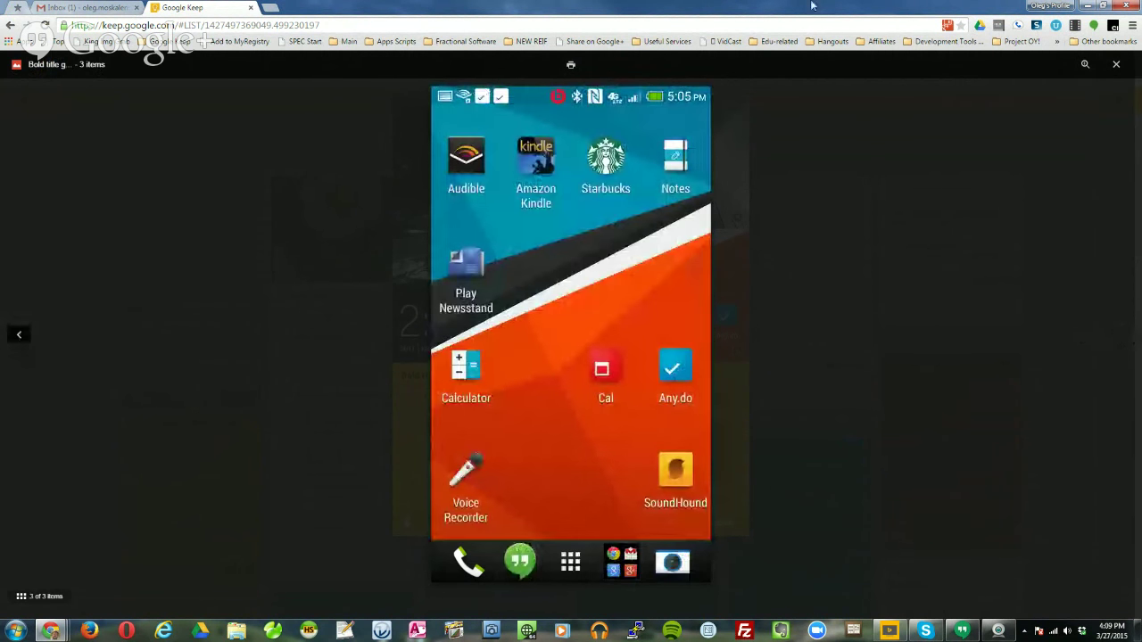
pyautogui.click(1116, 65)
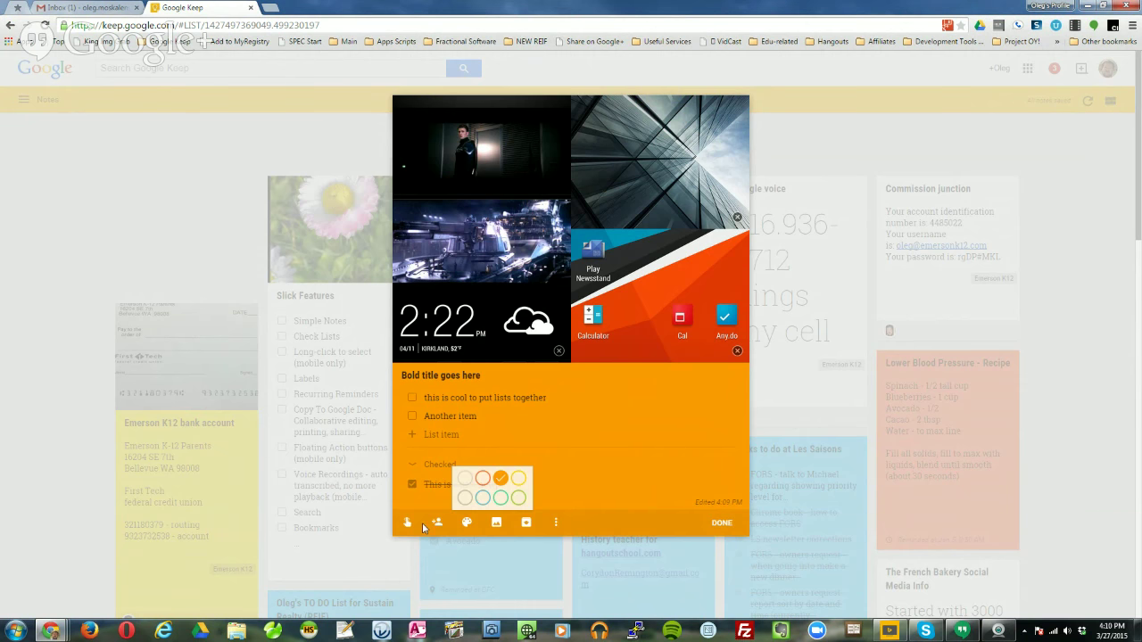
# Add the second collaborator by e-mail address to the orange note and save.
pyautogui.click(437, 523)
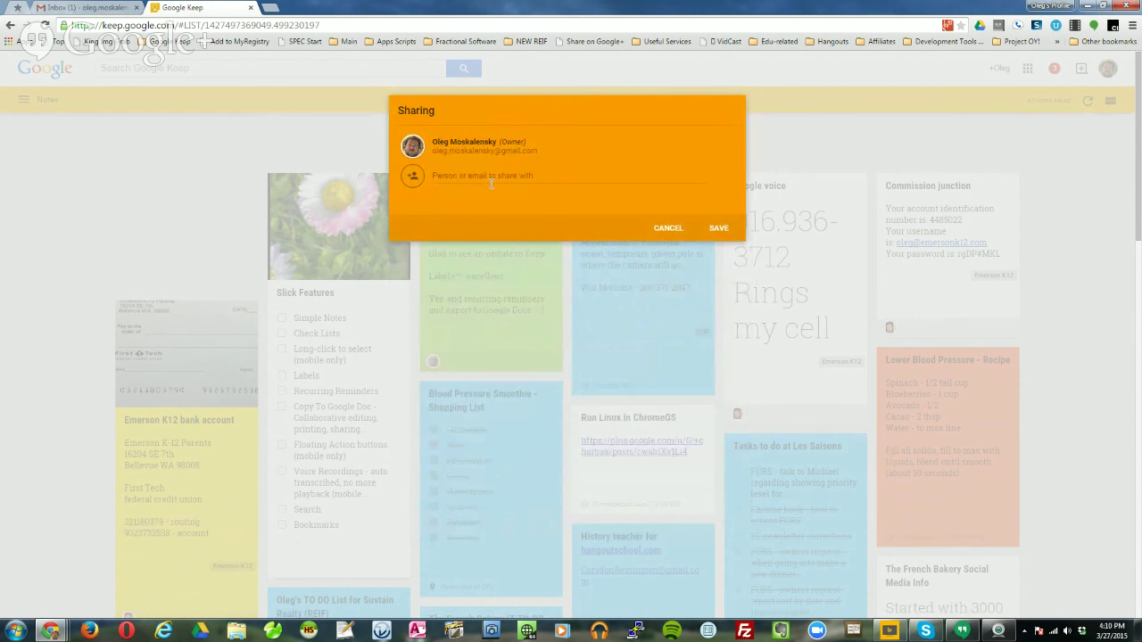
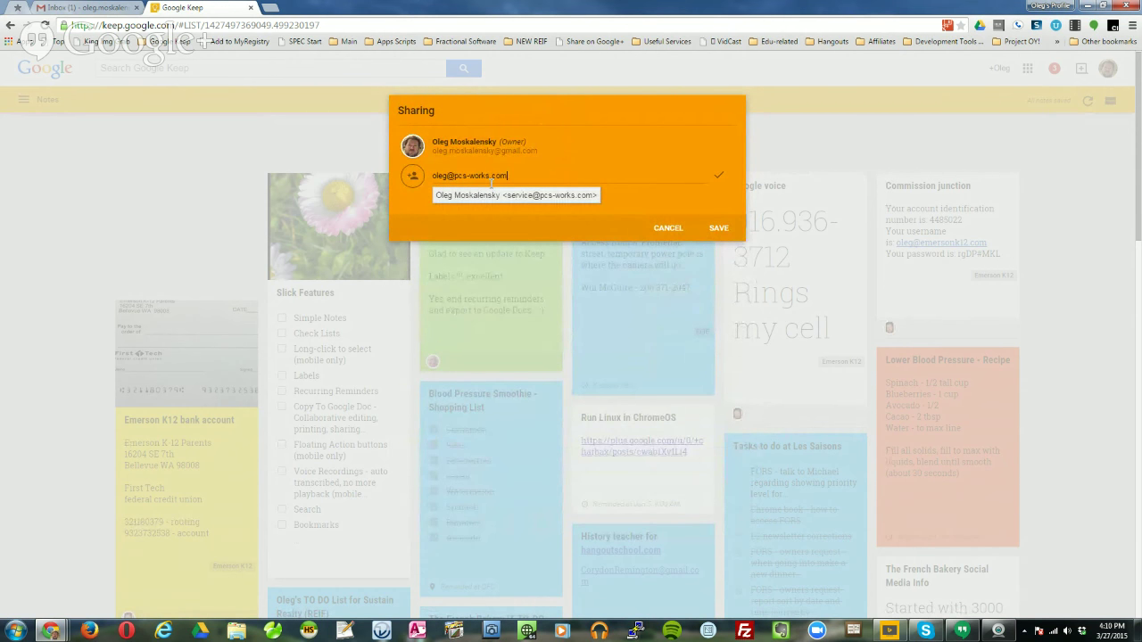
pyautogui.press('Return')
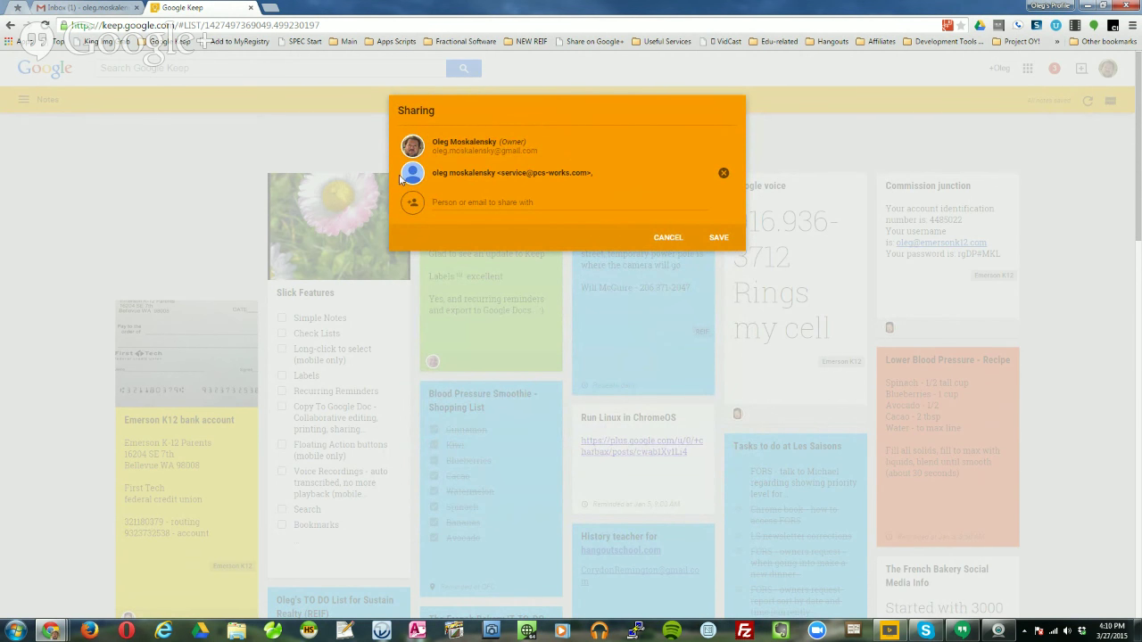
pyautogui.click(721, 238)
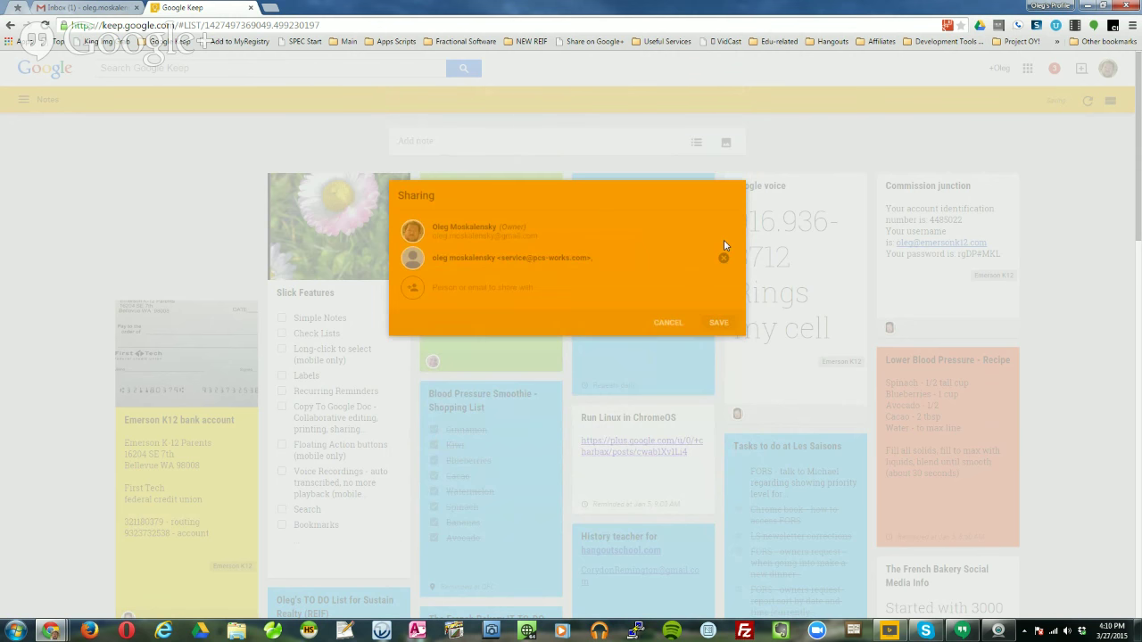
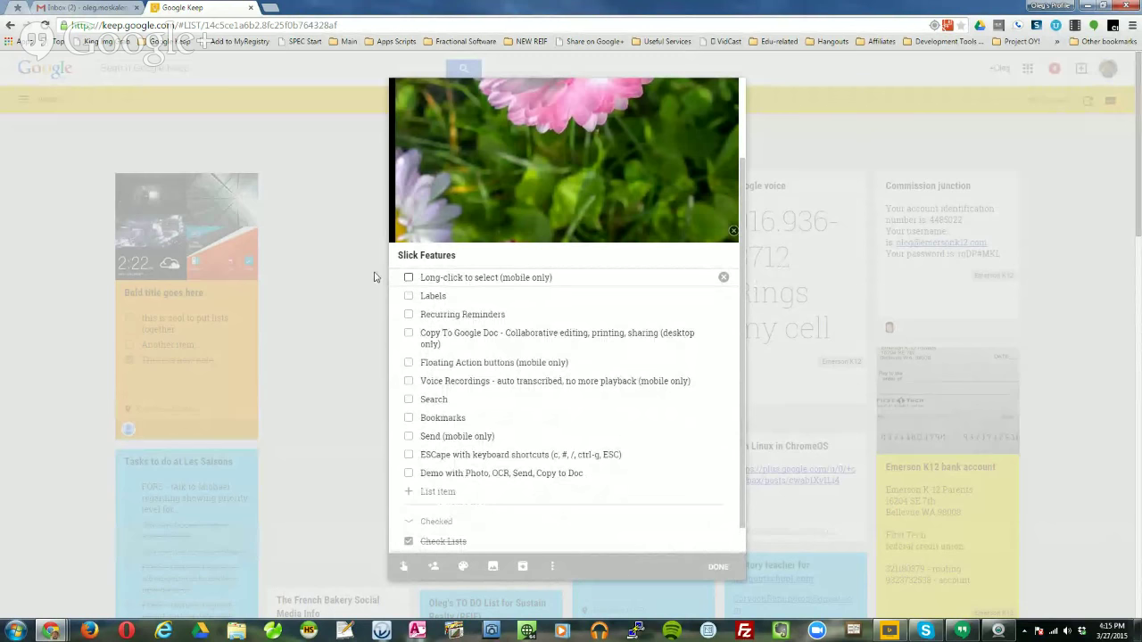
# Drag 'Long-click to select' and 'Floating Action buttons' below Bookmarks, just above Send.
pyautogui.moveTo(395, 277); pyautogui.dragTo(391, 417)
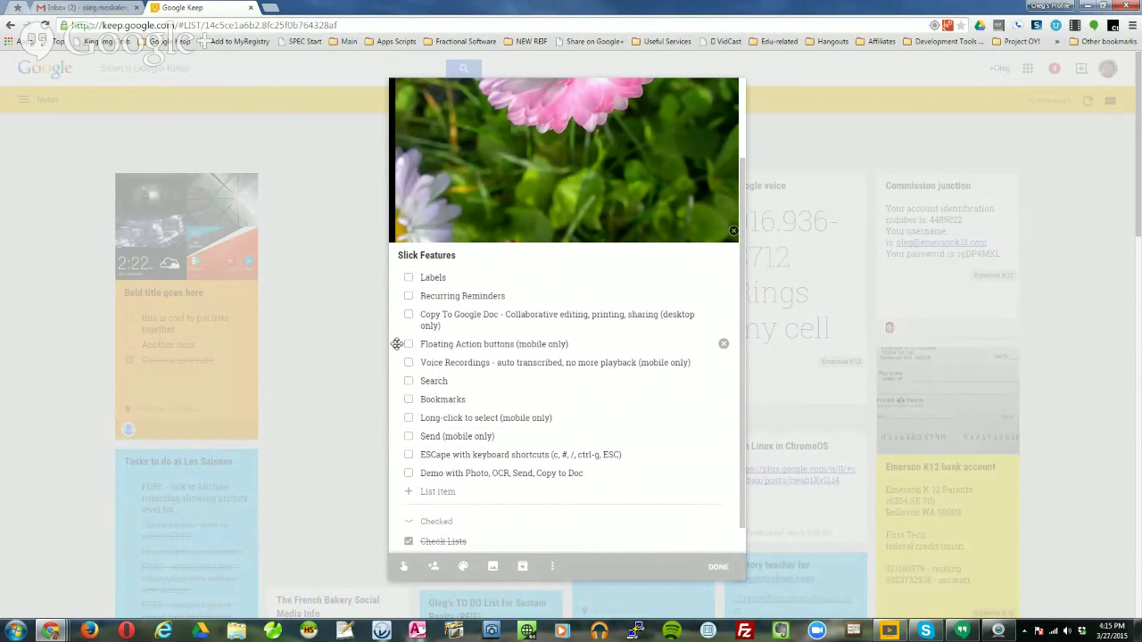
pyautogui.moveTo(396, 343); pyautogui.dragTo(396, 400)
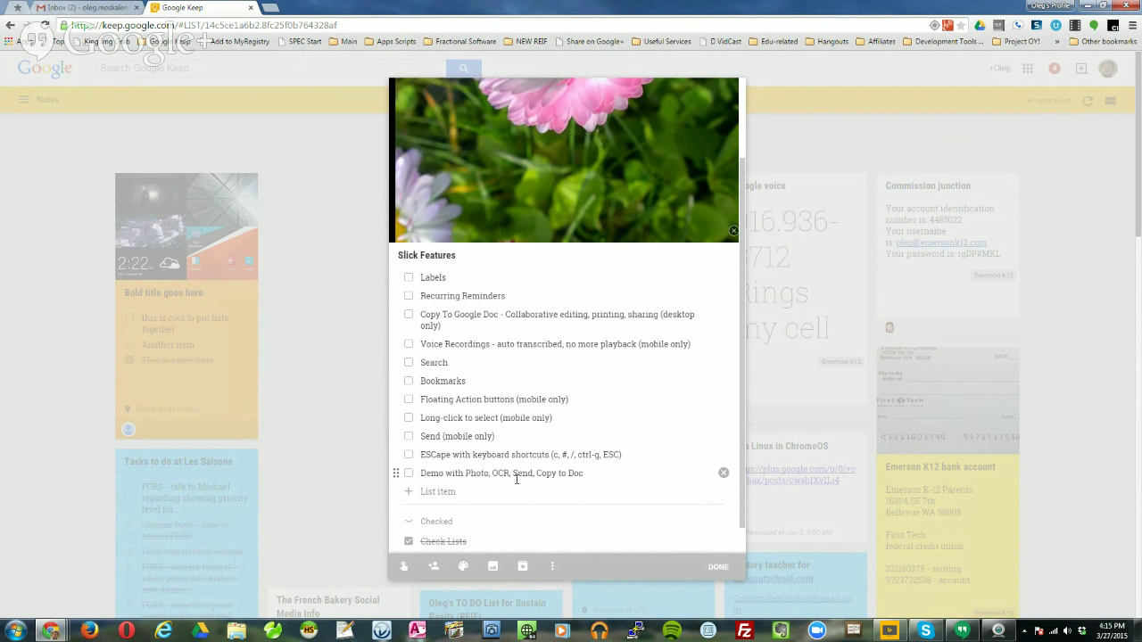
# Create a 'Training by PCS' label, apply it to the Slick Features note, and close the note.
pyautogui.click(552, 568)
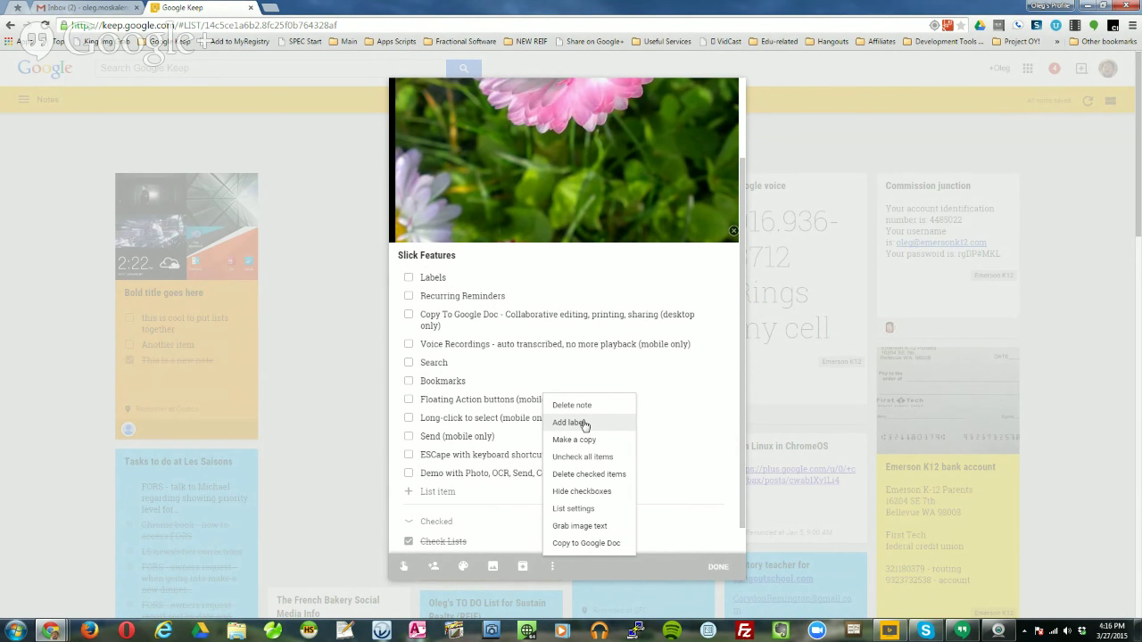
pyautogui.click(585, 425)
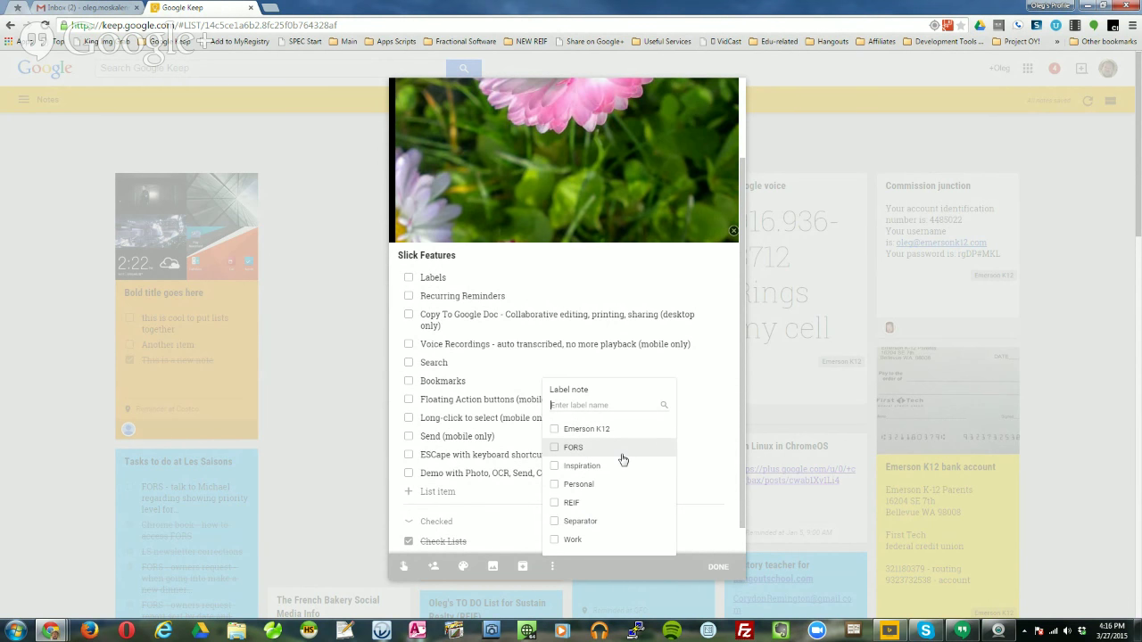
pyautogui.write('Training')
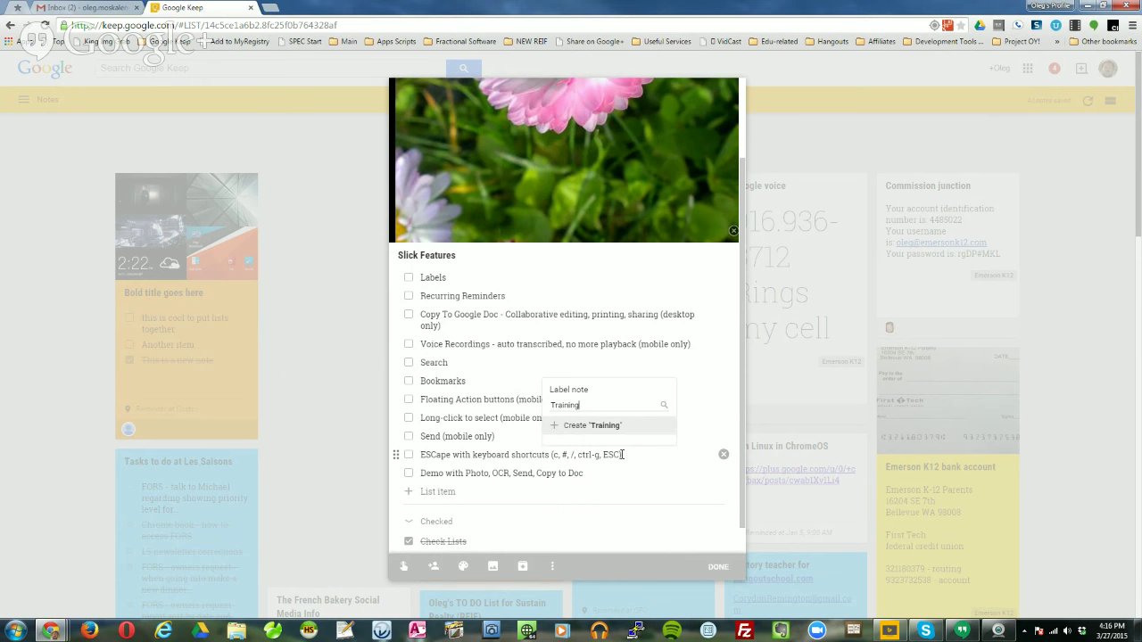
pyautogui.write(' by PCS')
pyautogui.click(636, 427)
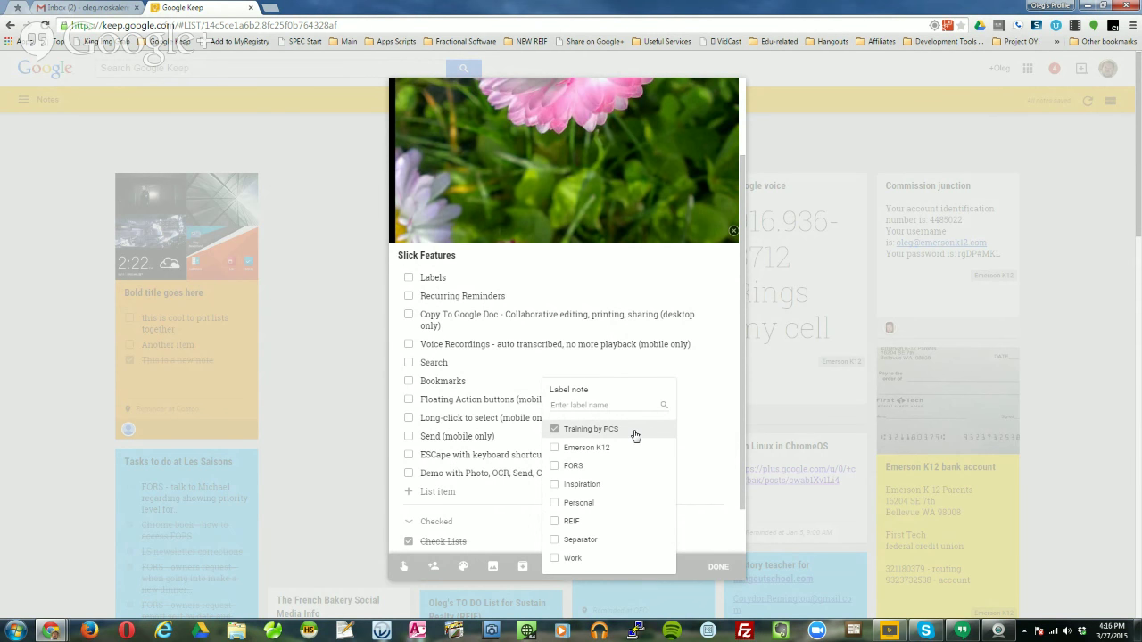
pyautogui.click(705, 503)
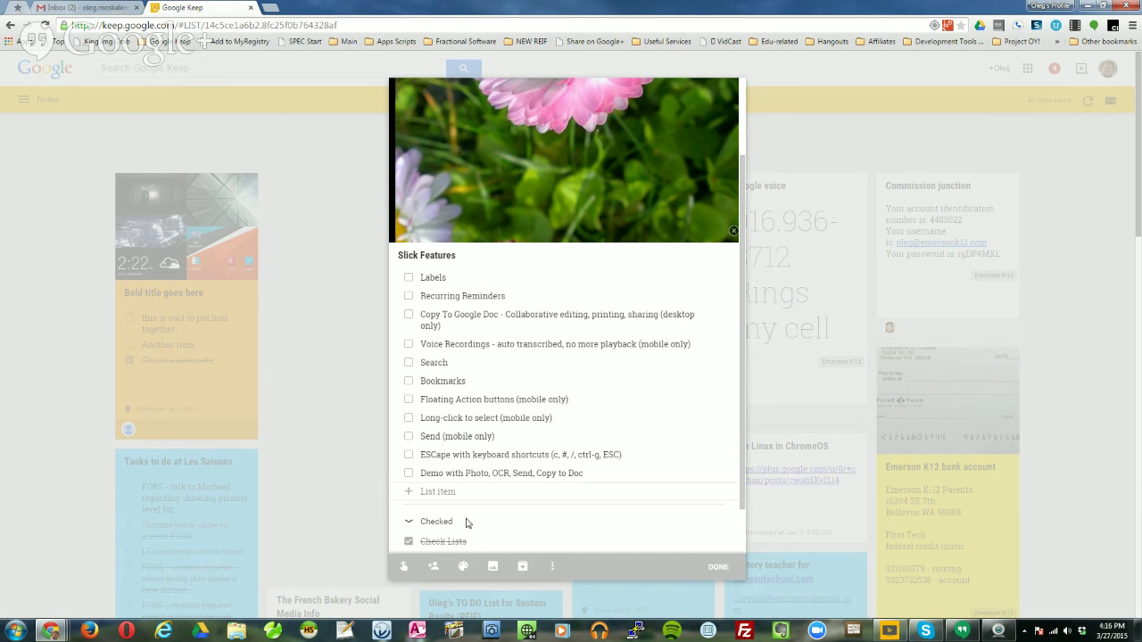
pyautogui.click(719, 570)
pyautogui.scroll(-2, 386, 401)
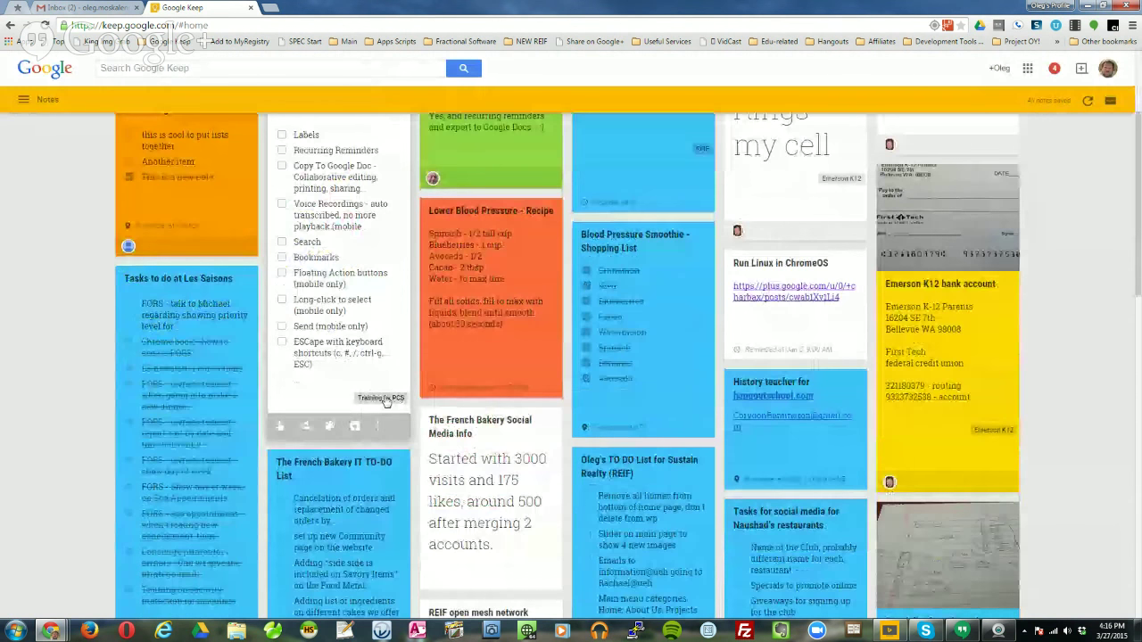
pyautogui.moveTo(961, 631)
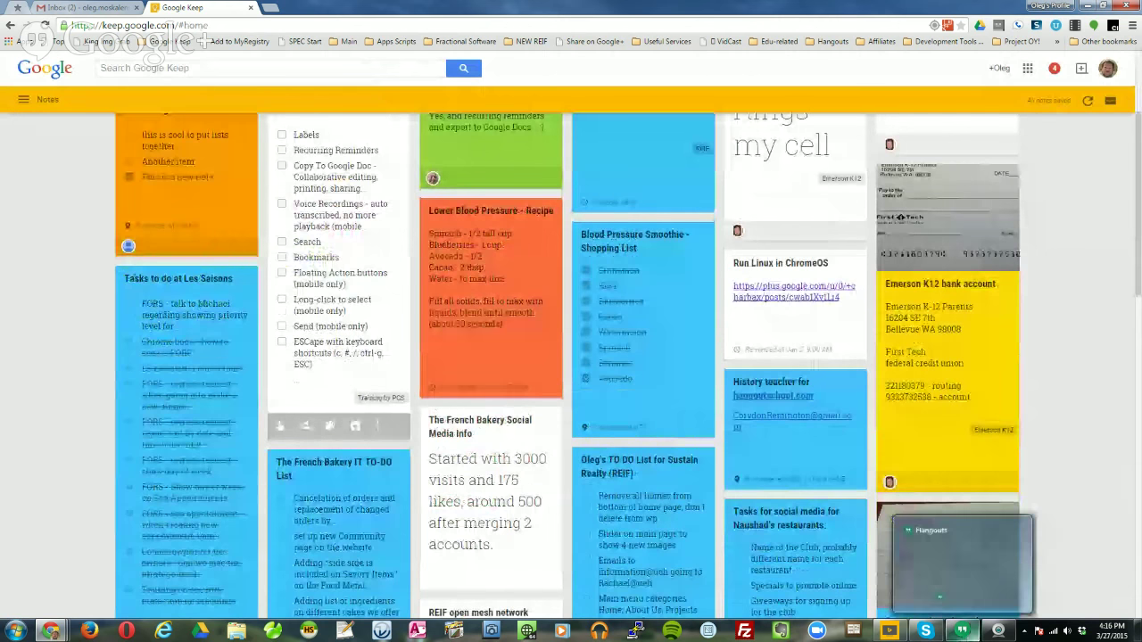
pyautogui.hotkey('ctrl', '+')
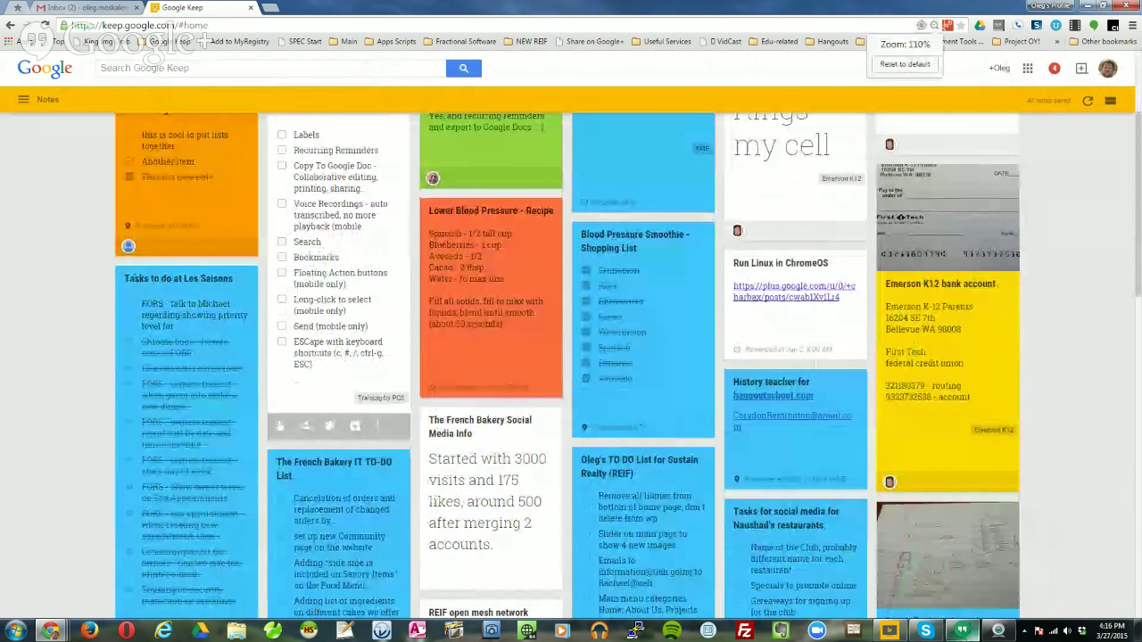
pyautogui.hotkey('ctrl', '+')
pyautogui.hotkey('ctrl', '+')
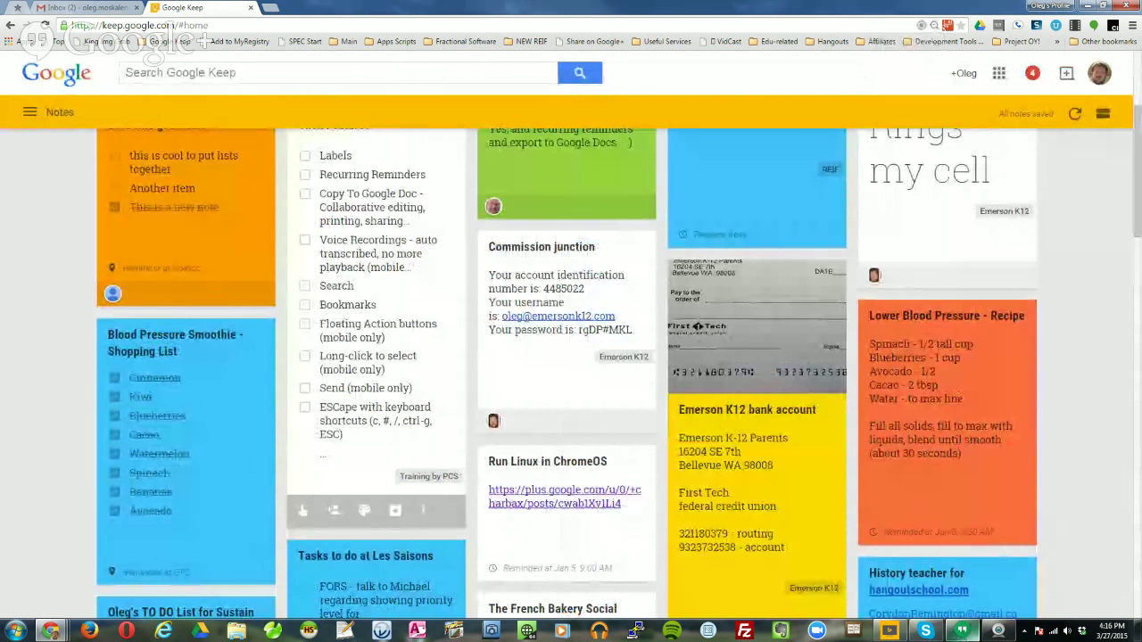
pyautogui.hotkey('ctrl', '+')
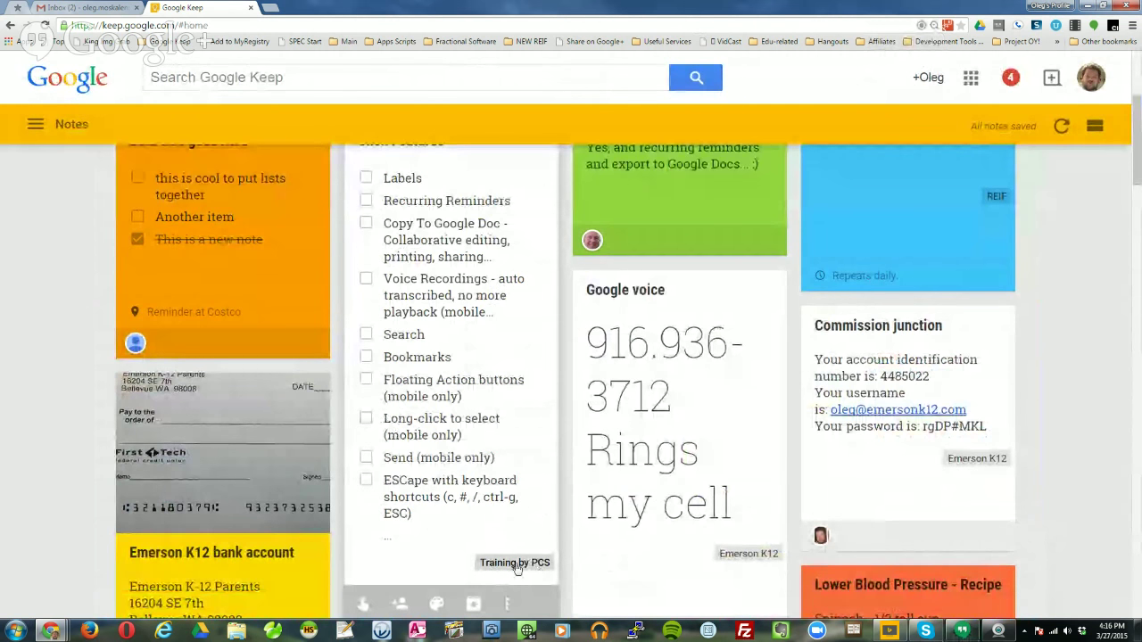
pyautogui.click(287, 77)
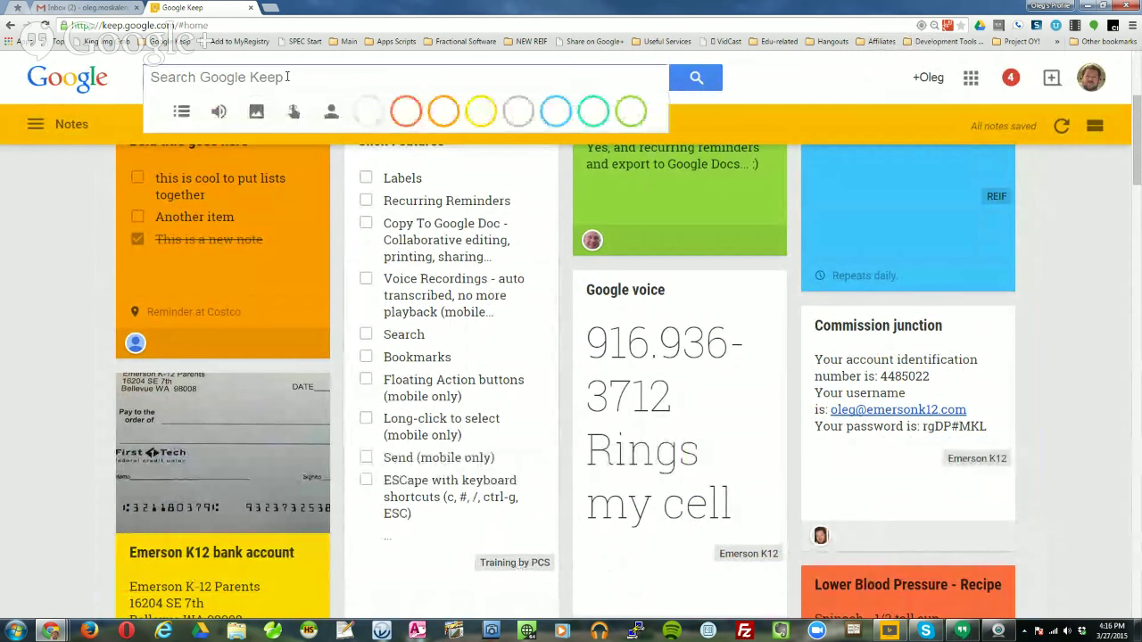
pyautogui.write('Training')
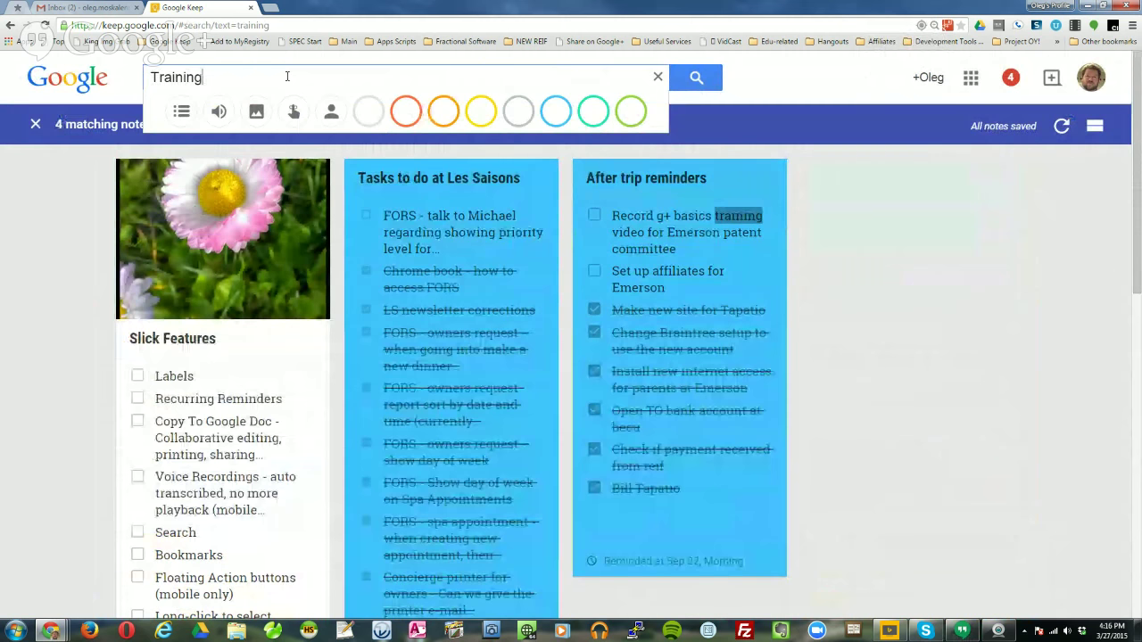
pyautogui.scroll(-3, 214, 411)
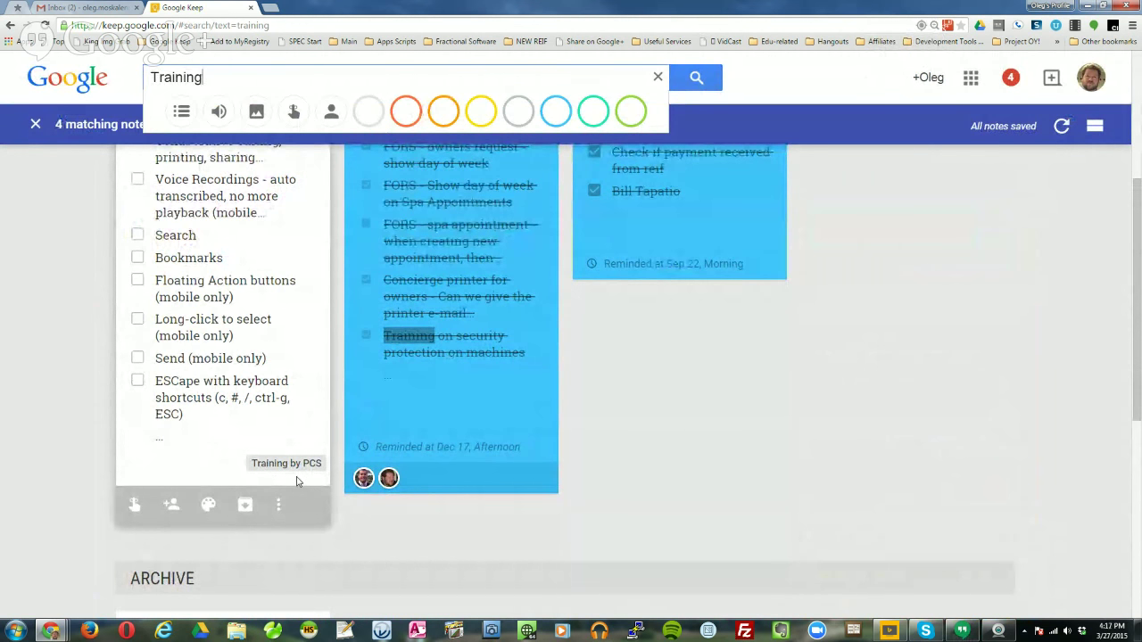
pyautogui.scroll(3, 297, 481)
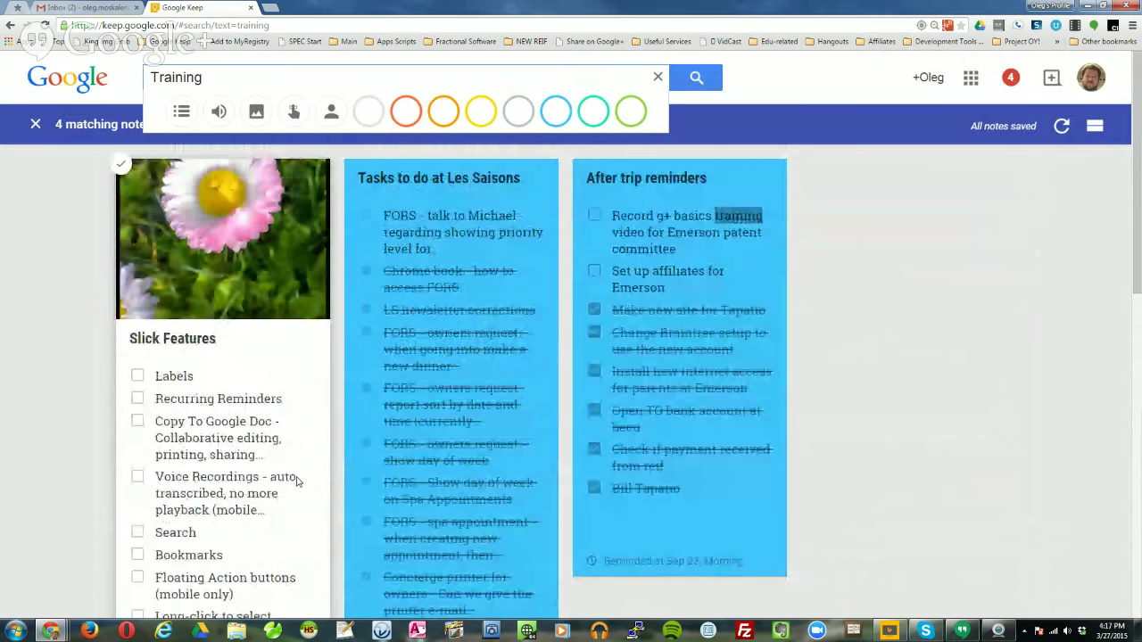
pyautogui.click(657, 76)
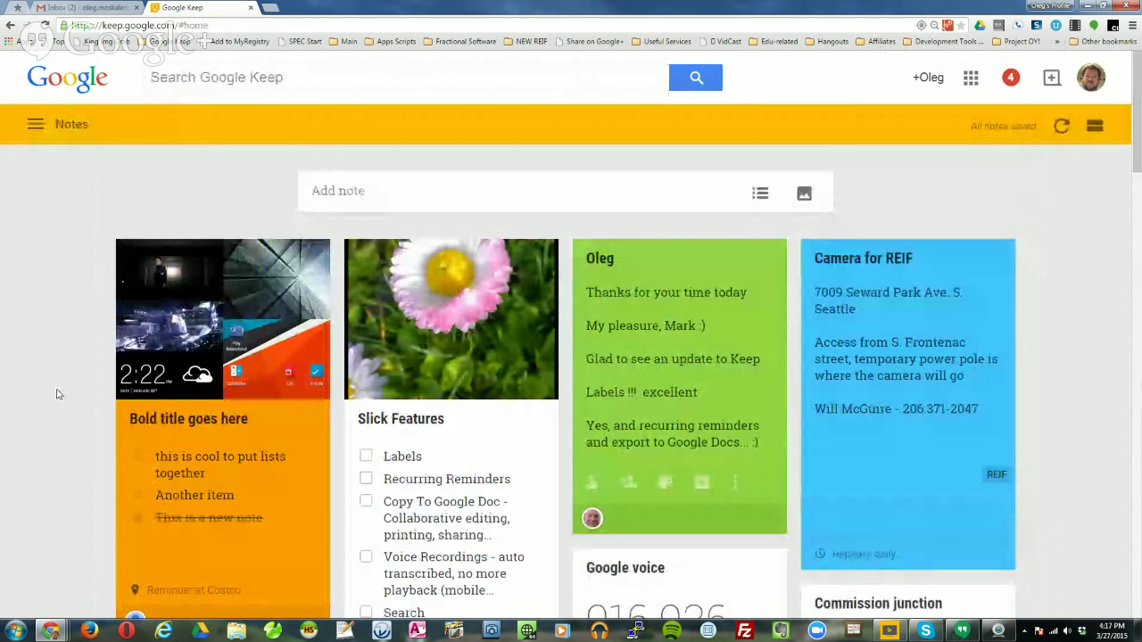
# Filter the notes to the 'Training by PCS' label, leaving only Slick Features.
pyautogui.scroll(-5, 71, 406)
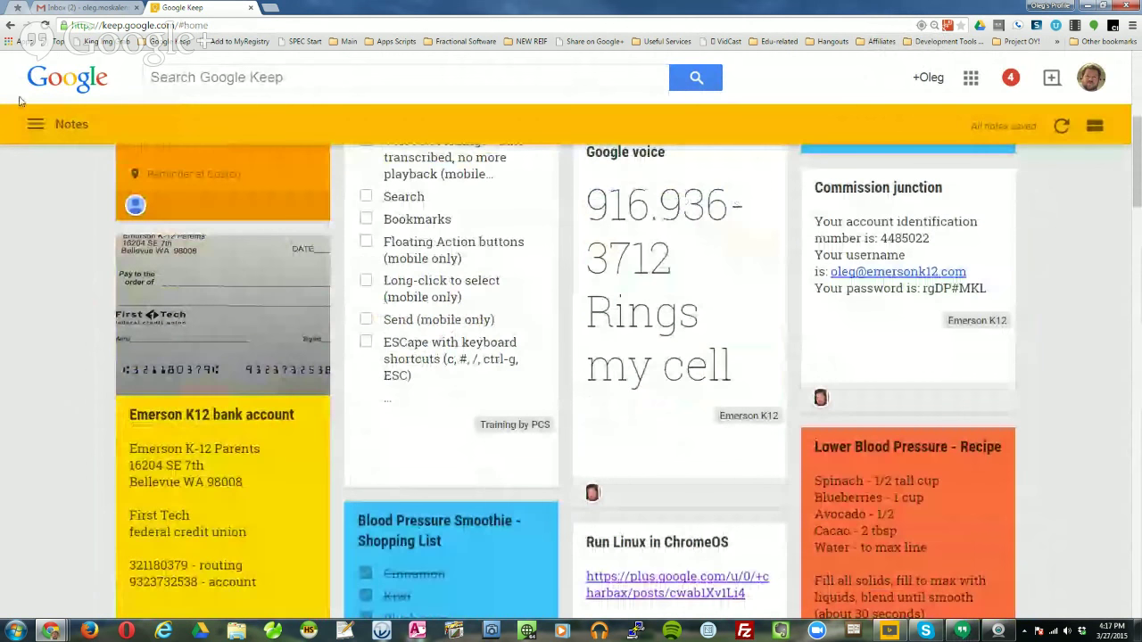
pyautogui.click(36, 124)
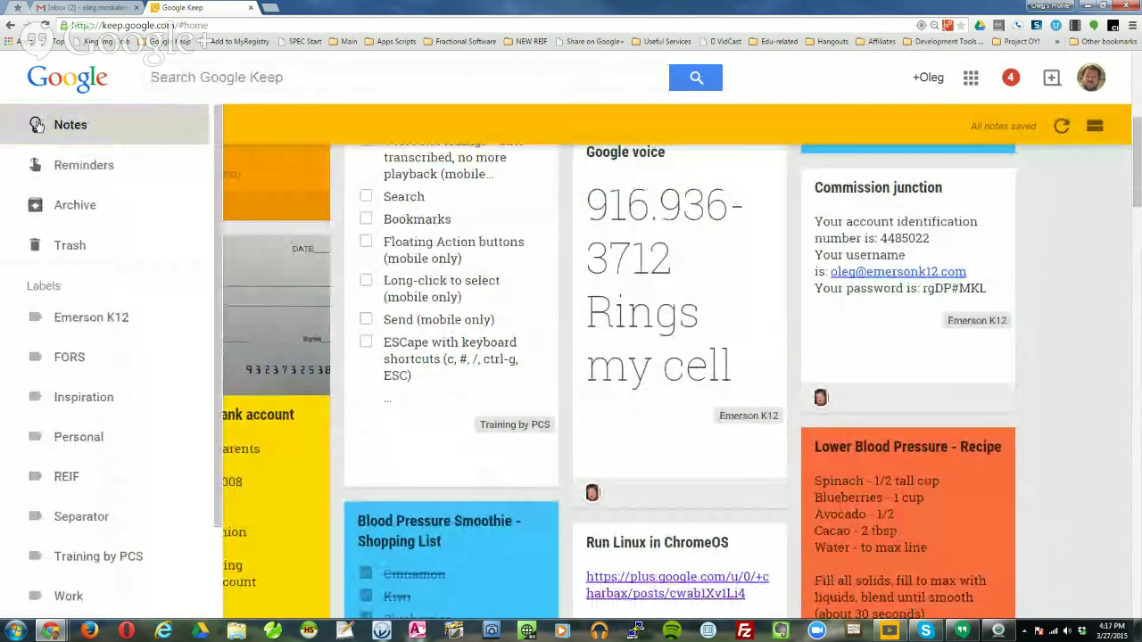
pyautogui.scroll(-2, 89, 419)
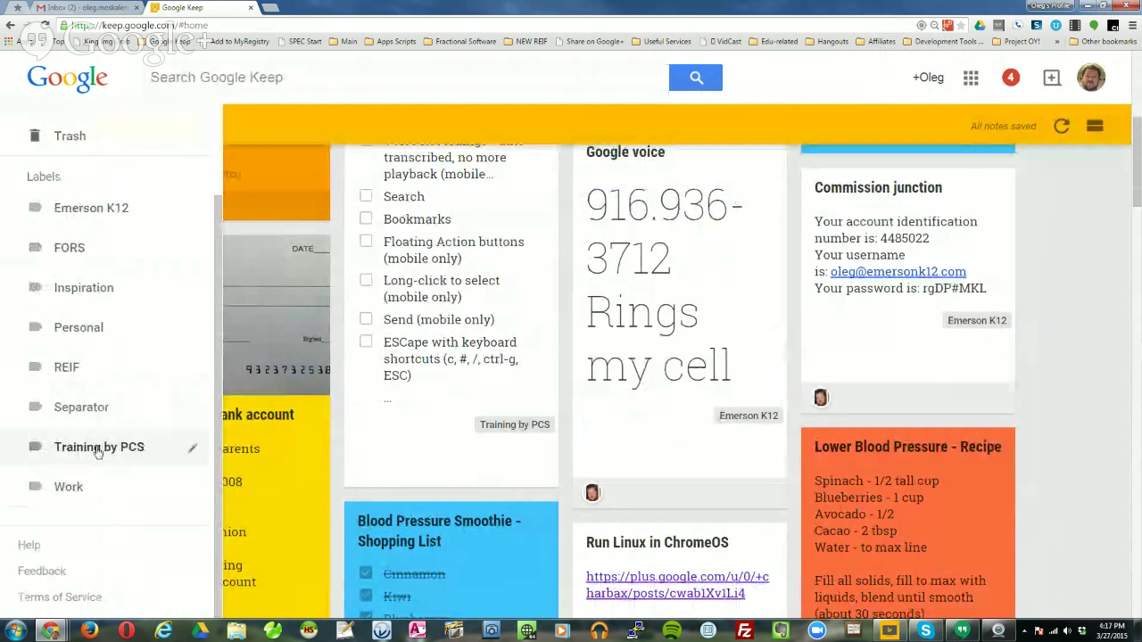
pyautogui.click(98, 449)
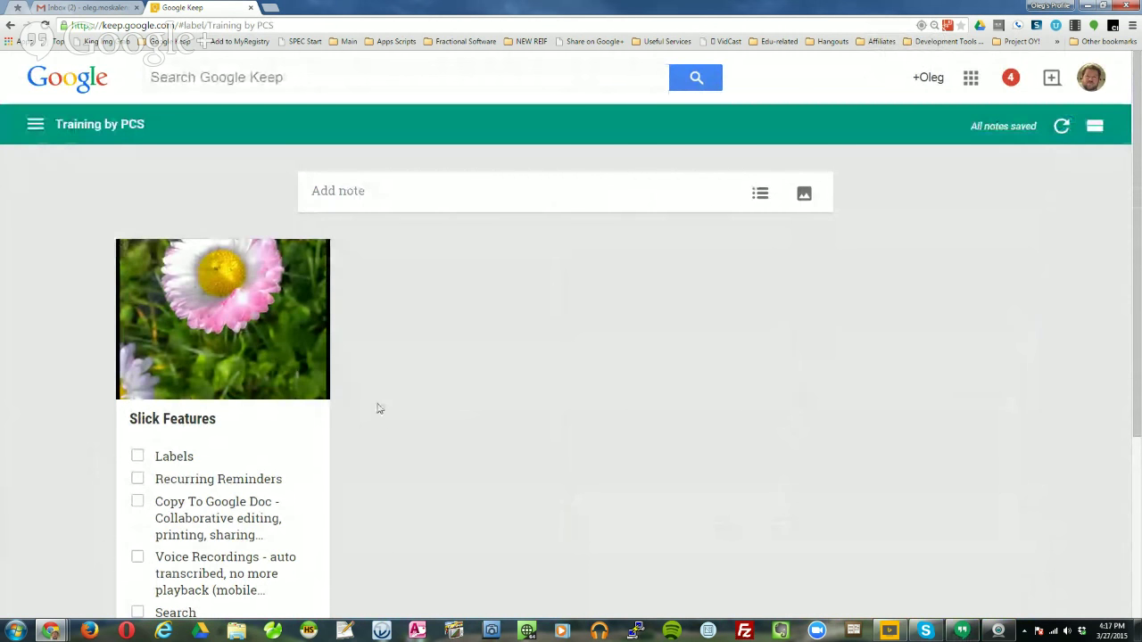
pyautogui.scroll(-3, 378, 408)
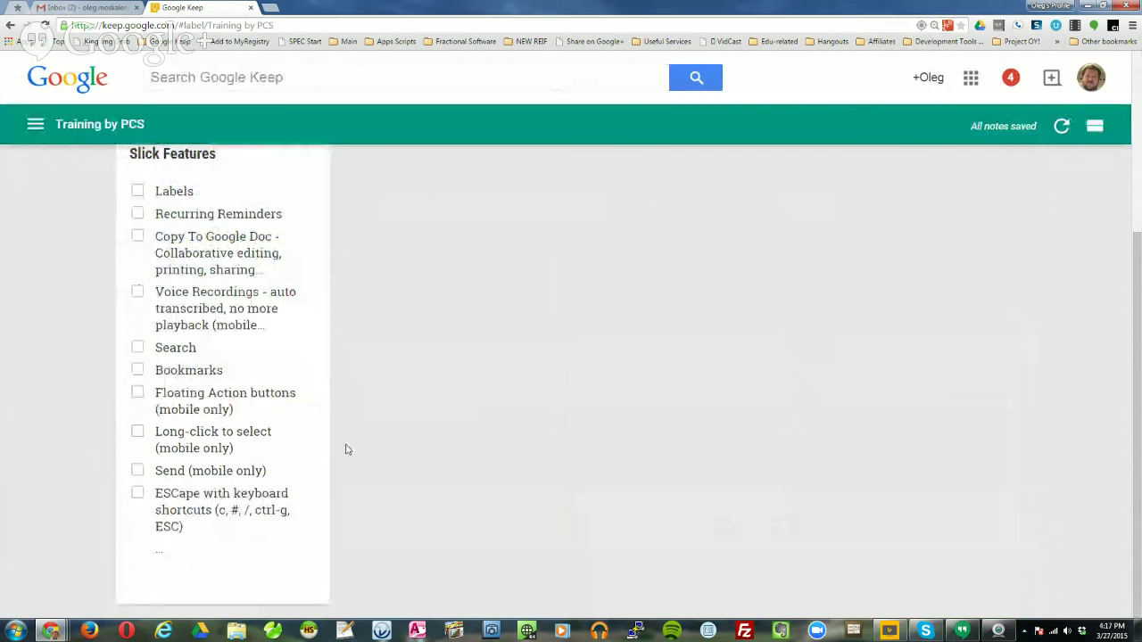
pyautogui.scroll(3, 336, 428)
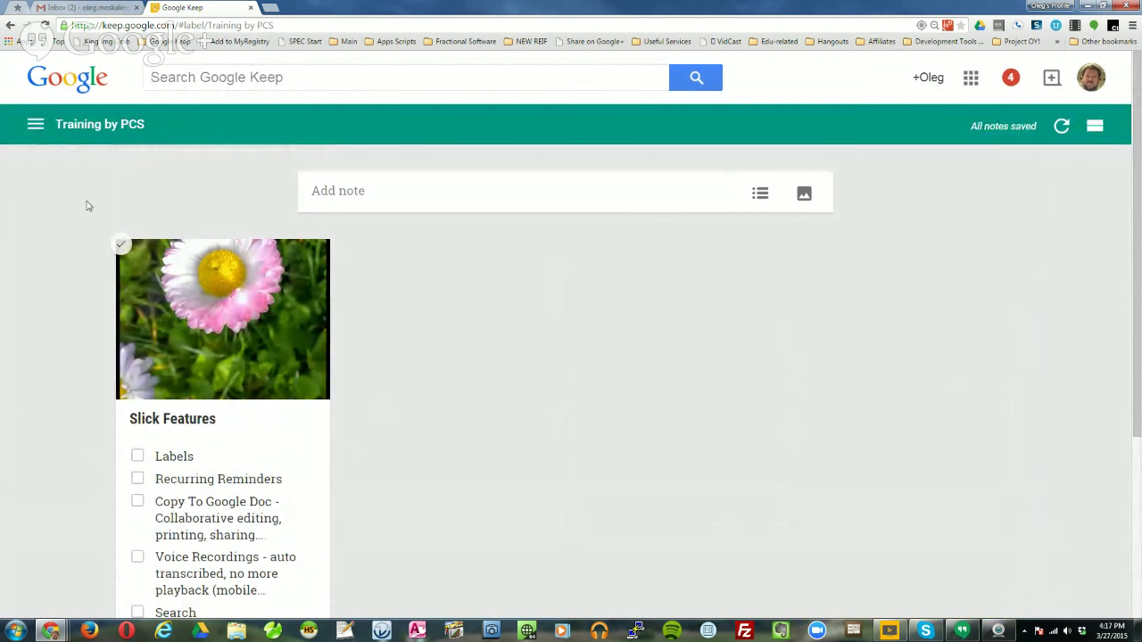
pyautogui.scroll(-3, 379, 410)
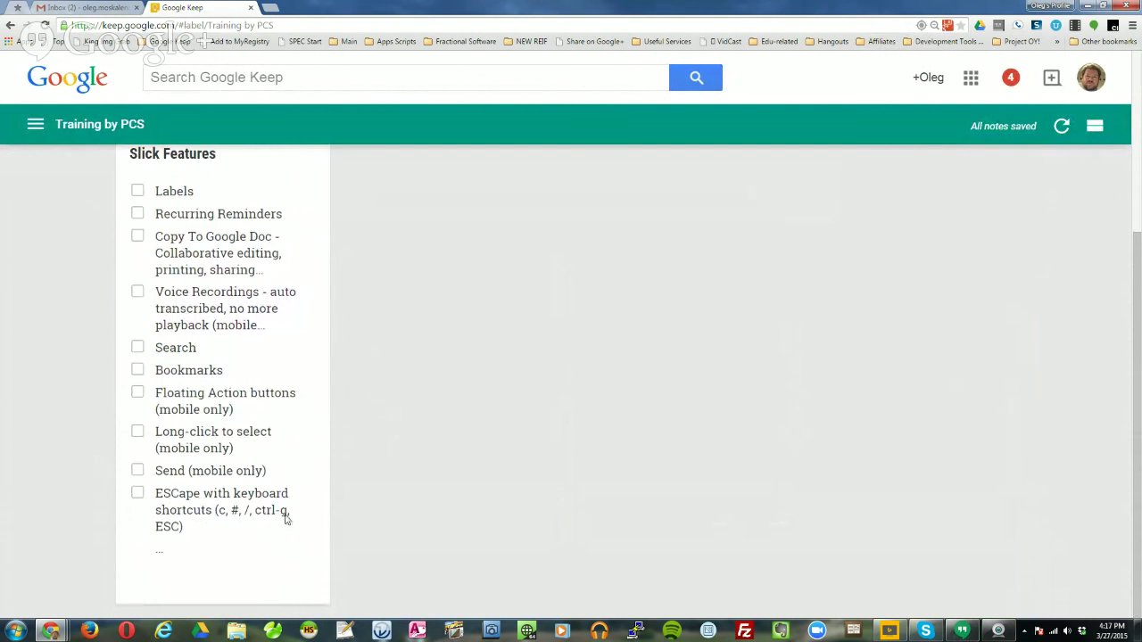
# Add the Work label to the Slick Features note.
pyautogui.moveTo(273, 532)
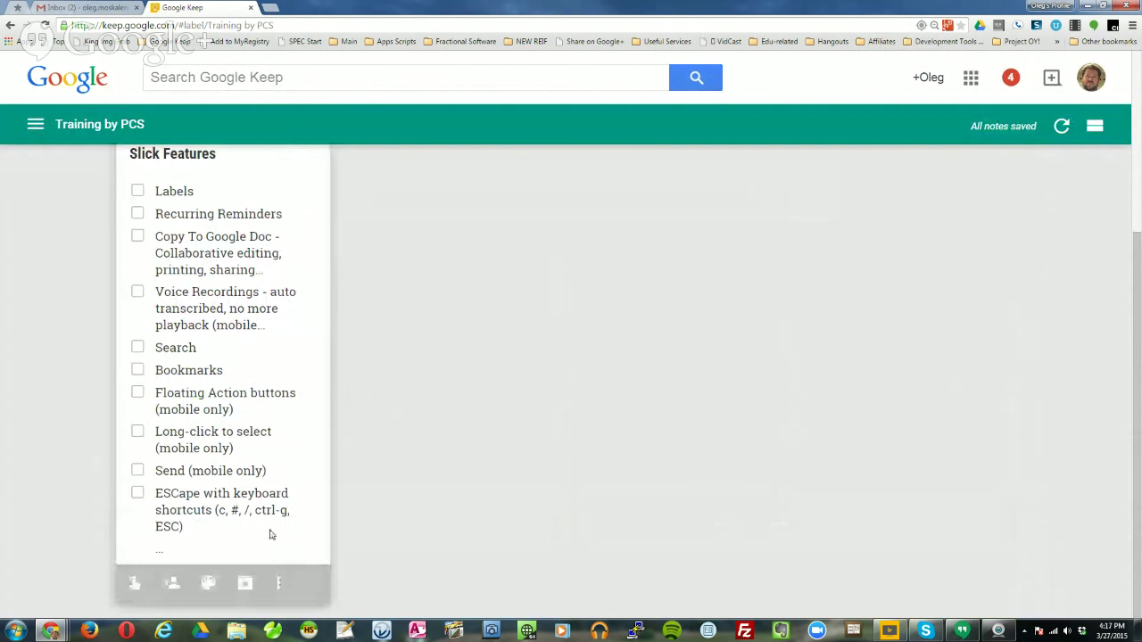
pyautogui.click(279, 584)
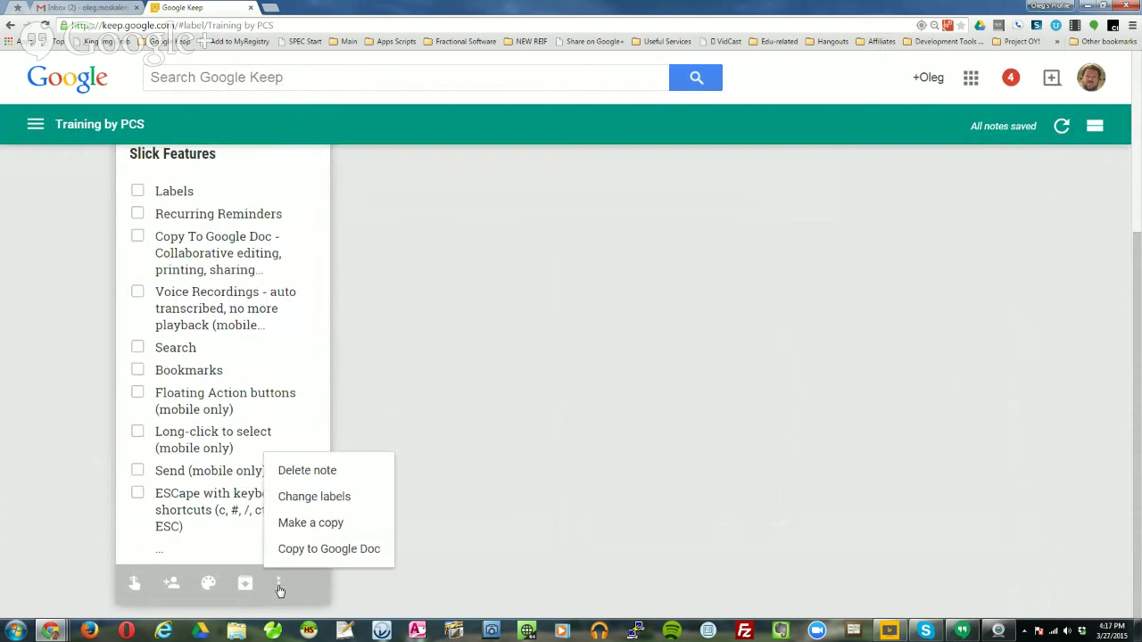
pyautogui.click(314, 496)
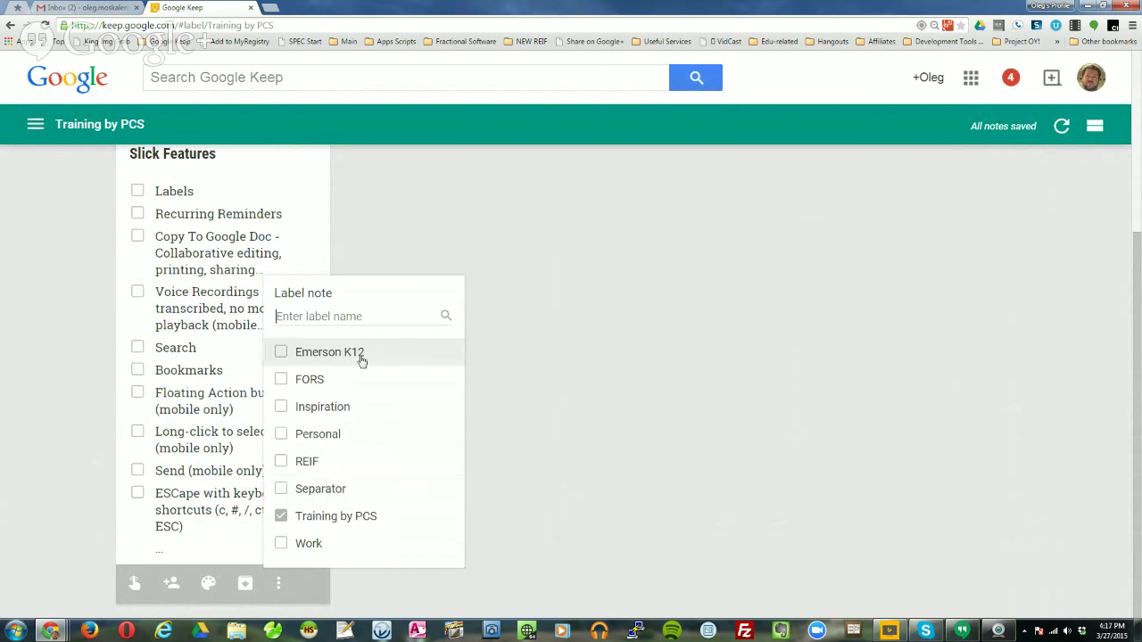
pyautogui.click(281, 544)
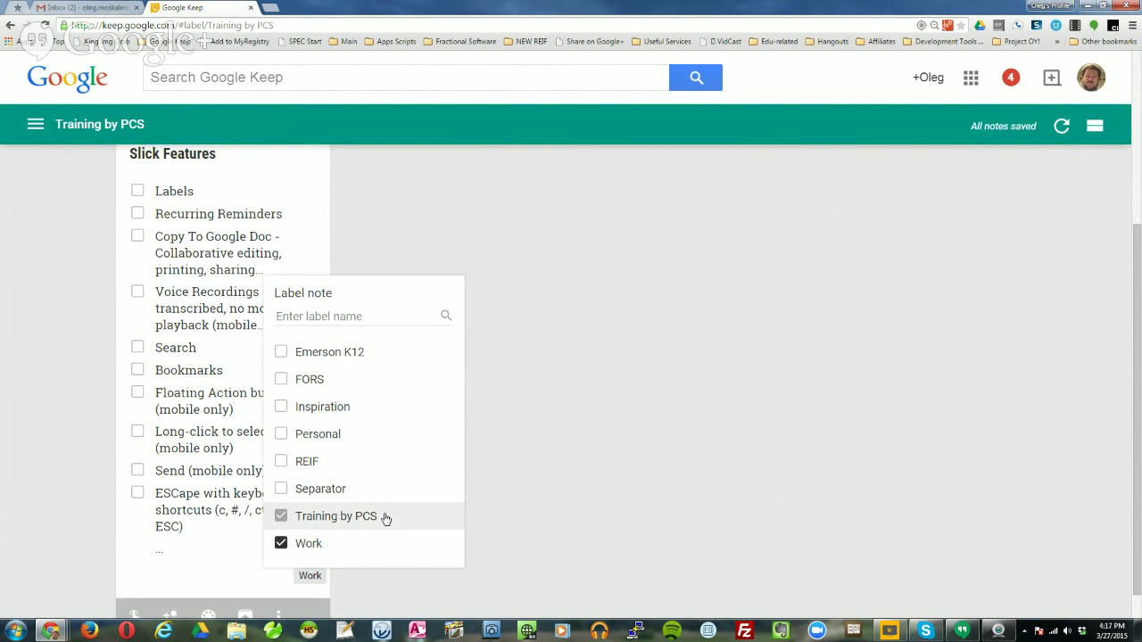
pyautogui.click(678, 480)
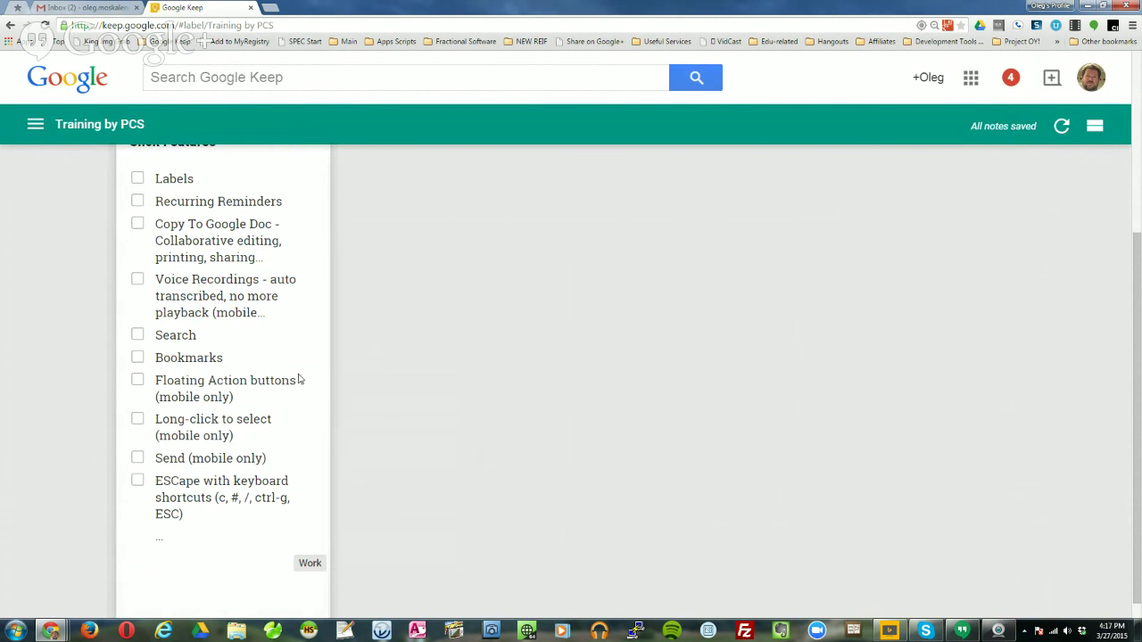
# Return from the label view to the full Notes grid.
pyautogui.click(36, 126)
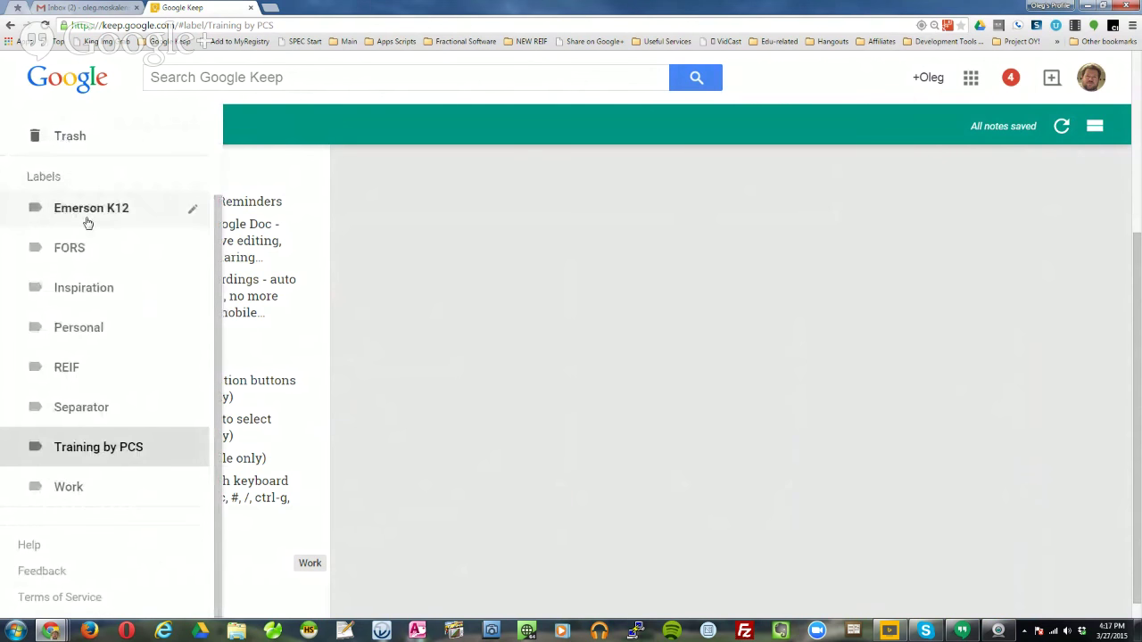
pyautogui.click(640, 470)
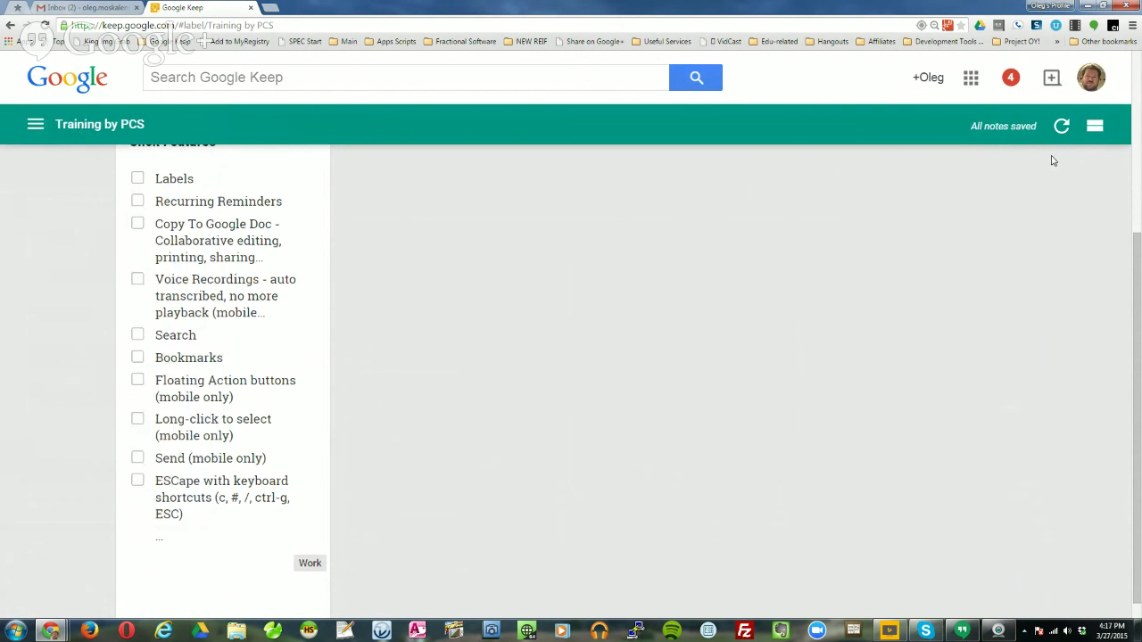
pyautogui.click(41, 125)
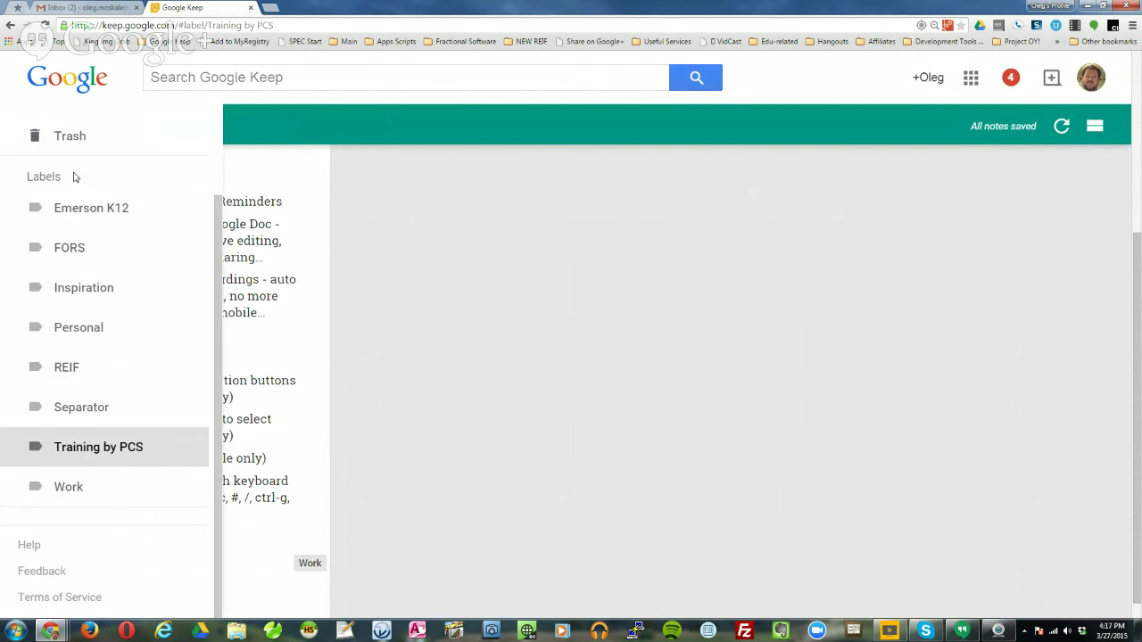
pyautogui.scroll(2, 77, 145)
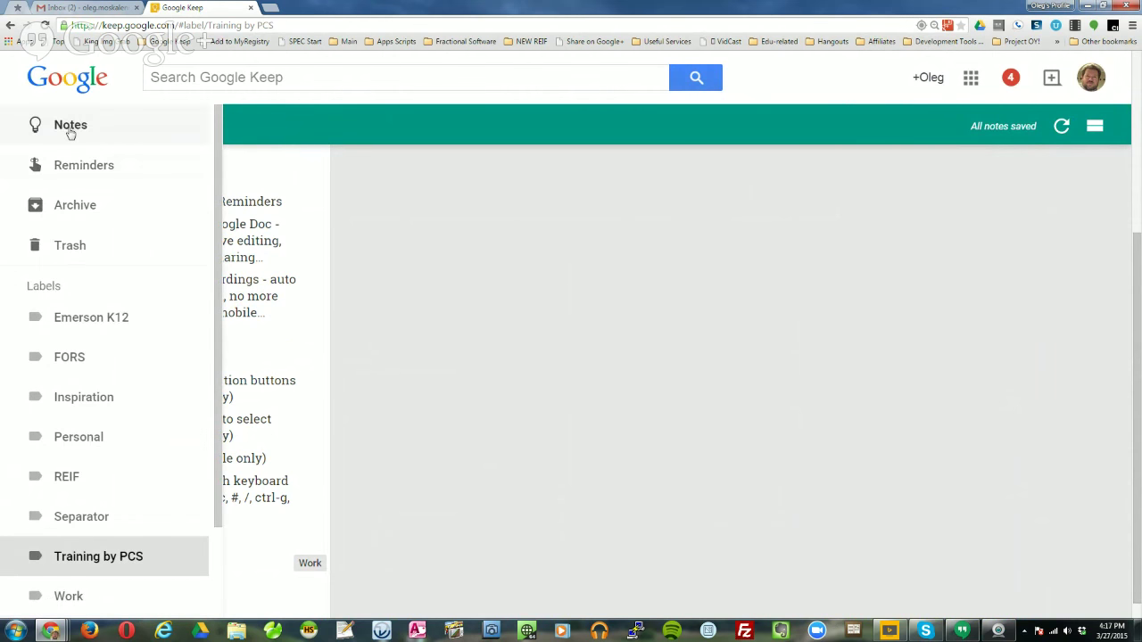
pyautogui.click(71, 129)
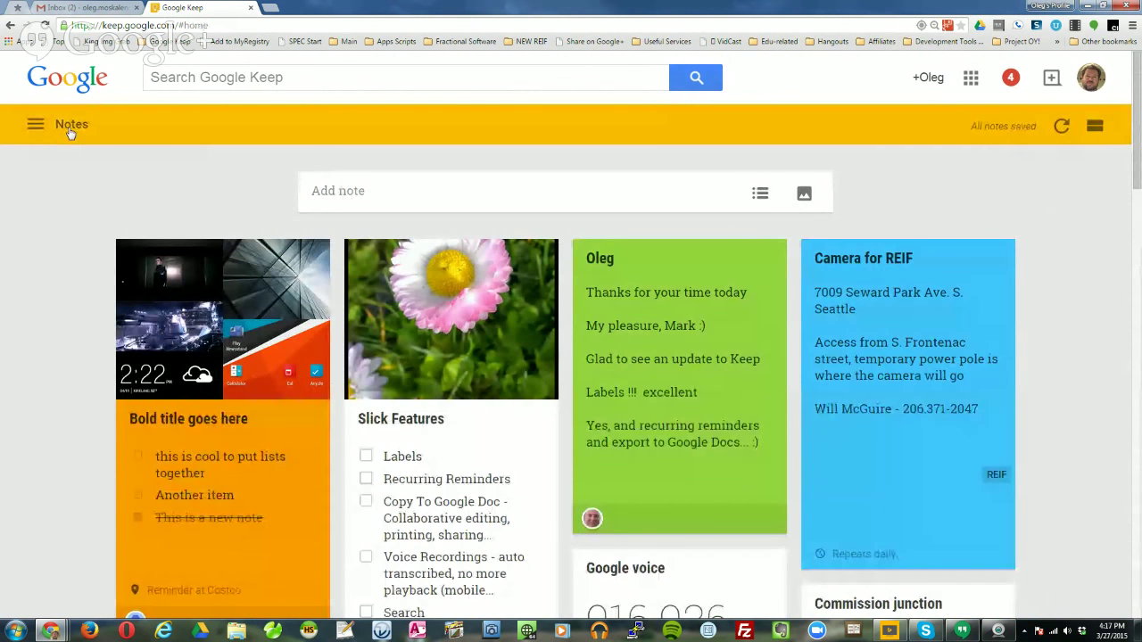
pyautogui.scroll(-3, 89, 306)
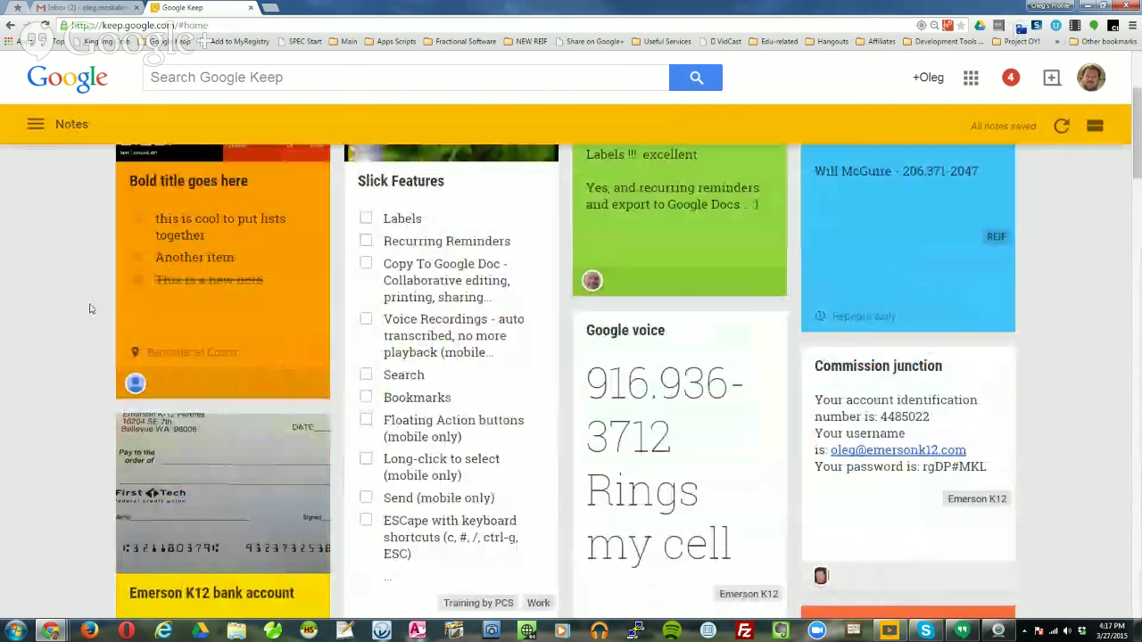
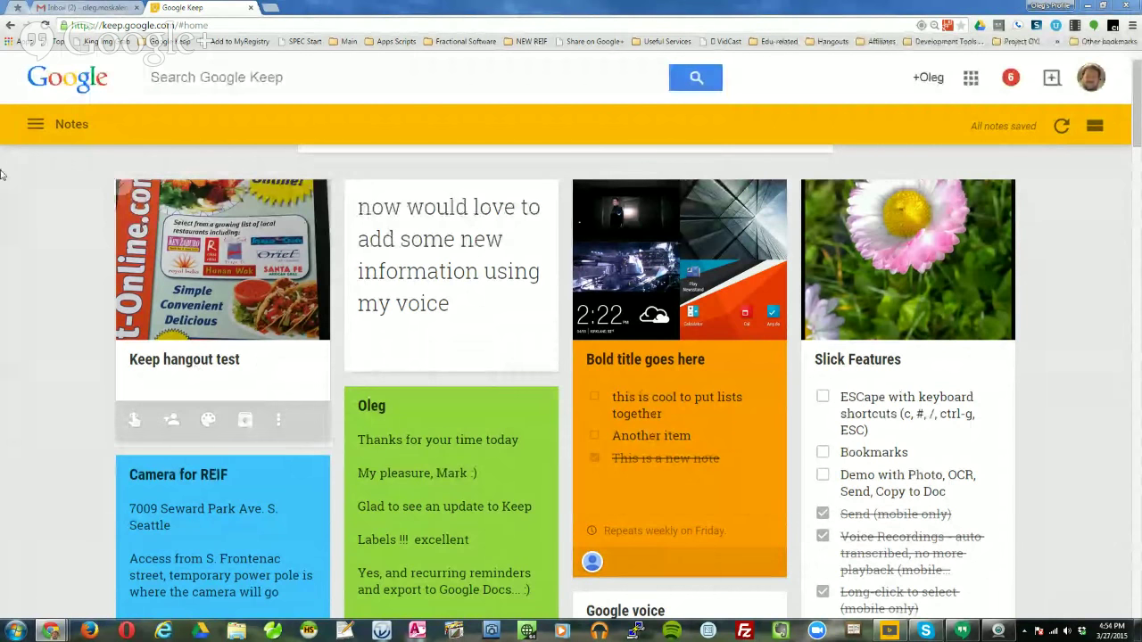
# Open and close the Keep hangout test note, then search all notes for 'restaurants'.
pyautogui.scroll(1, 45, 329)
pyautogui.scroll(-1, 45, 329)
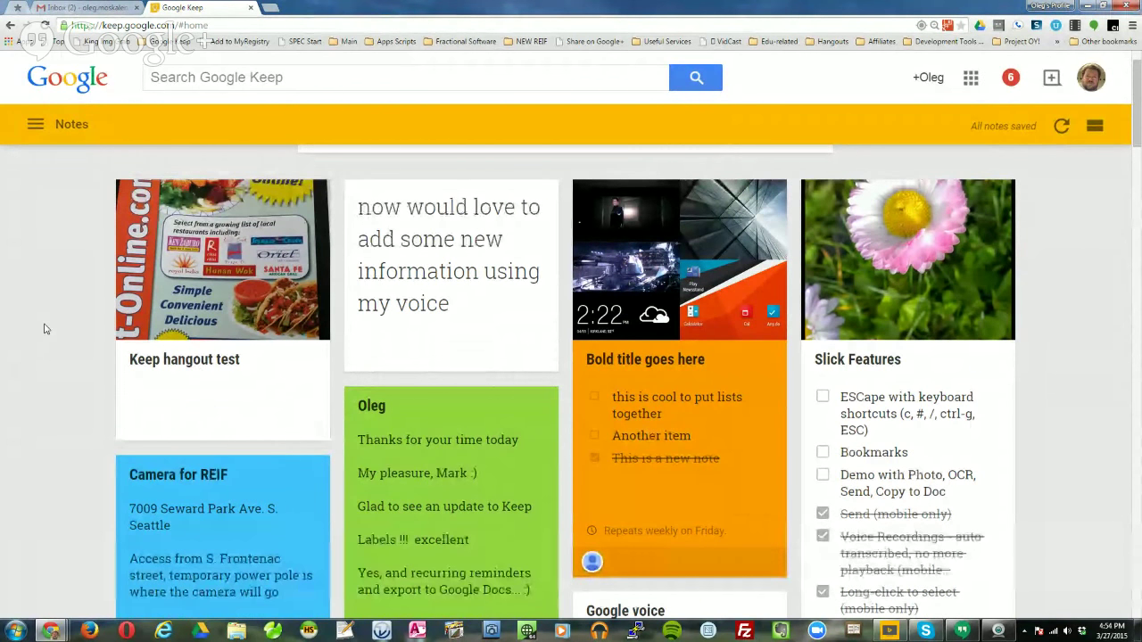
pyautogui.scroll(1, 44, 329)
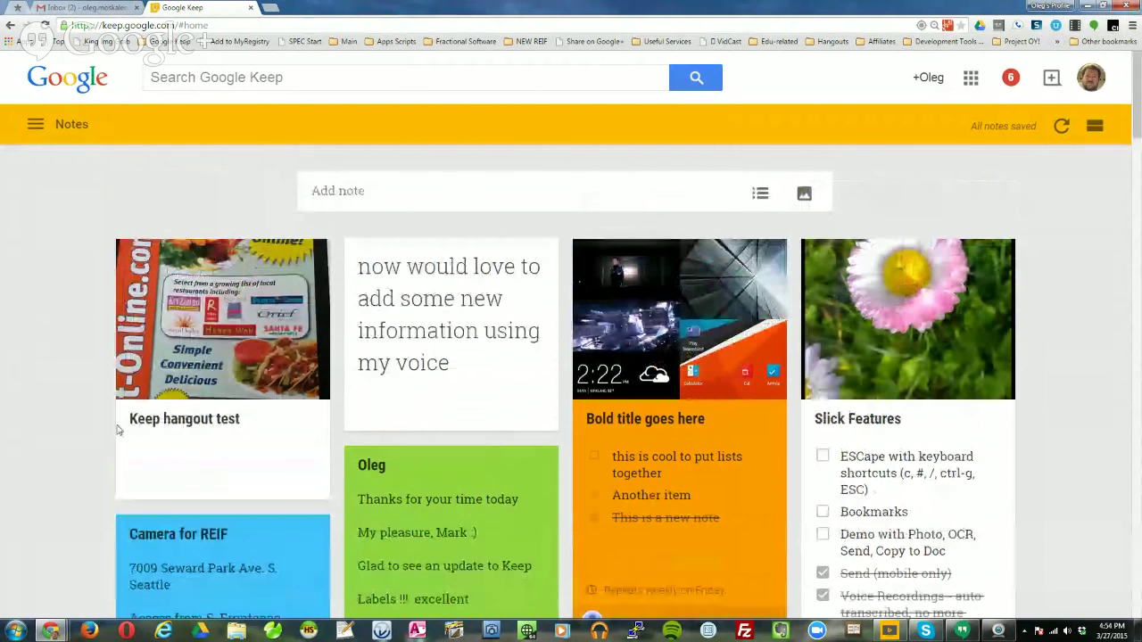
pyautogui.click(288, 433)
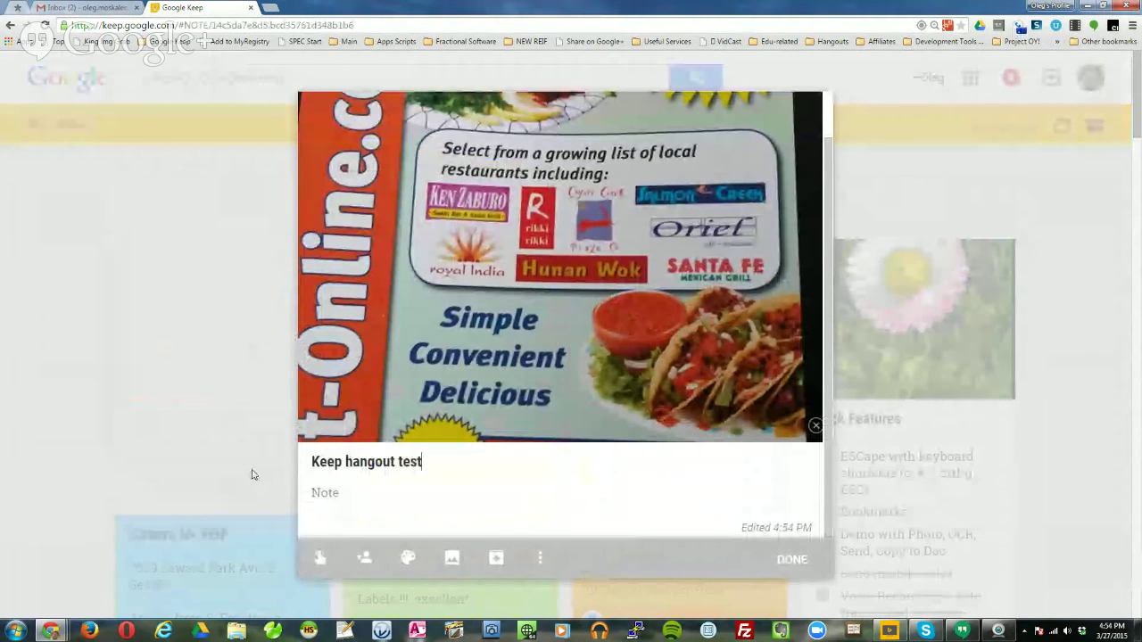
pyautogui.scroll(1, 524, 404)
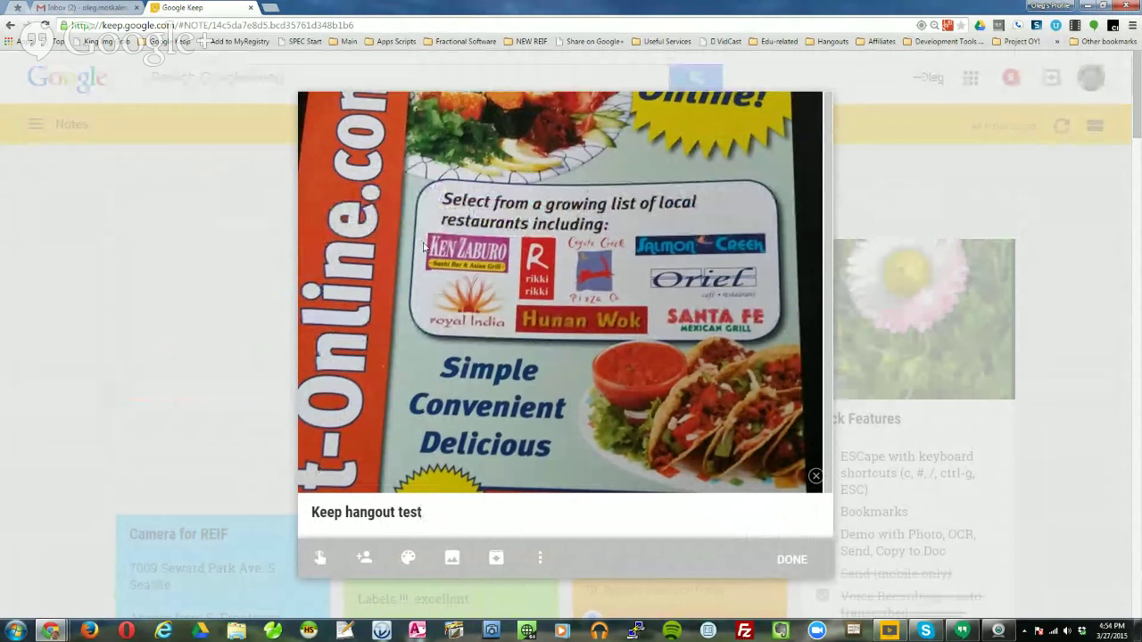
pyautogui.click(791, 560)
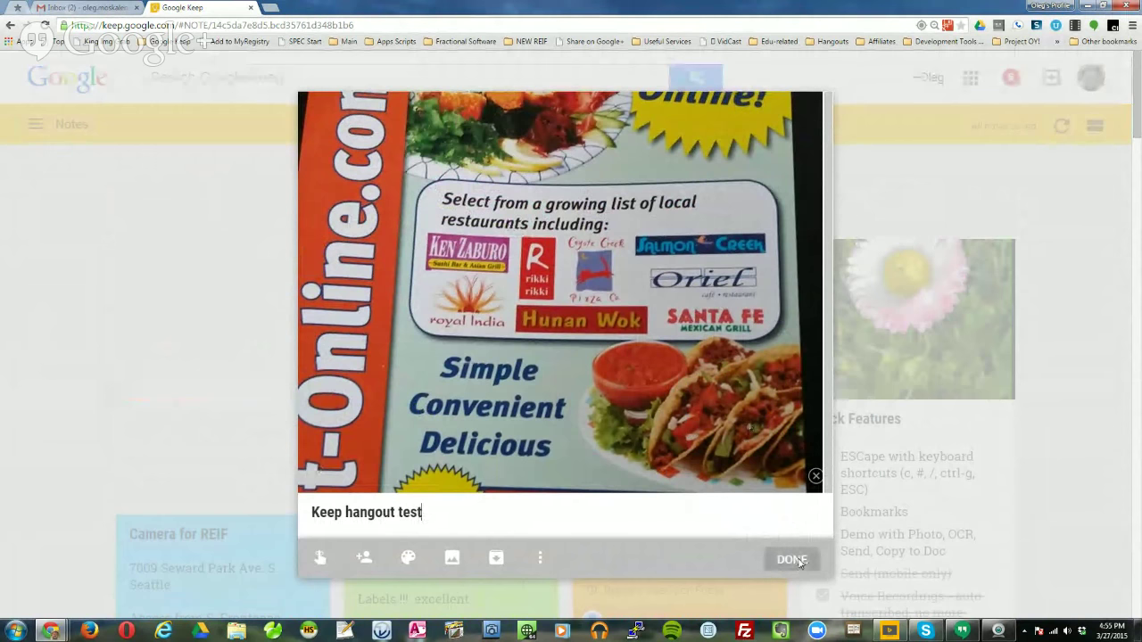
pyautogui.click(308, 82)
pyautogui.write('restaurants')
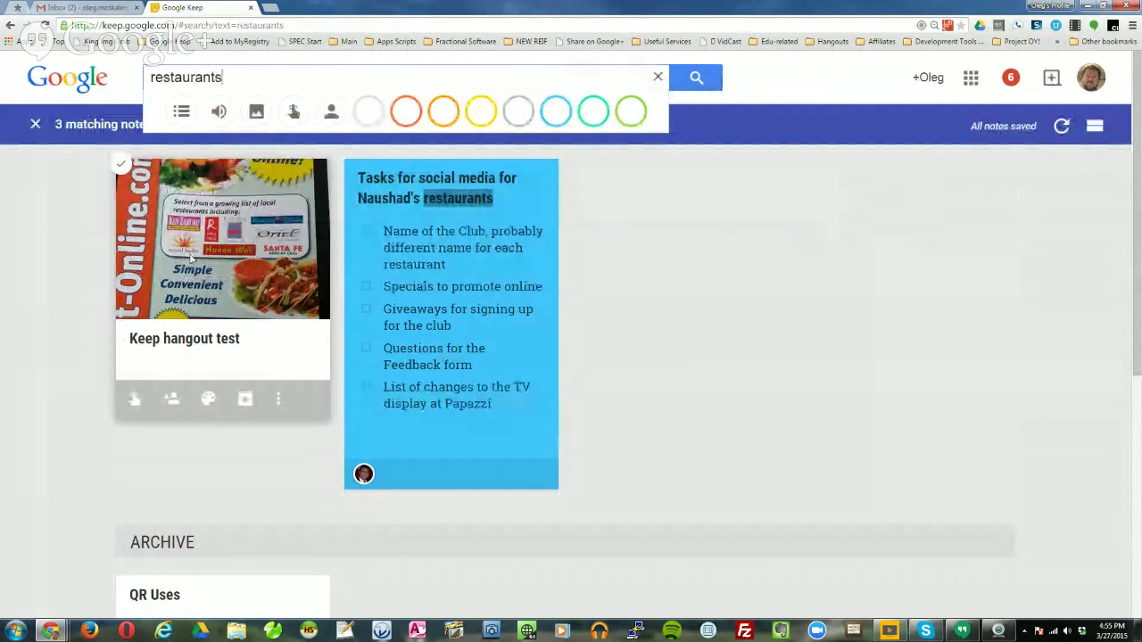
# Paste 'See if it works' into the note body, close it, and search 'hunan wok' instead.
pyautogui.click(253, 256)
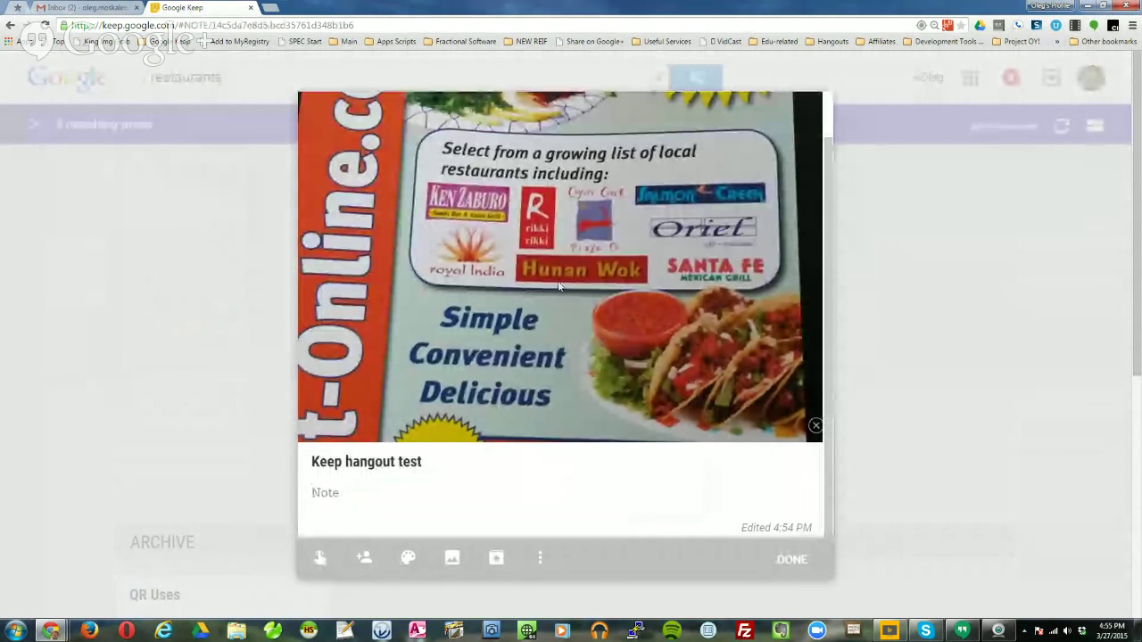
pyautogui.write('See if it works')
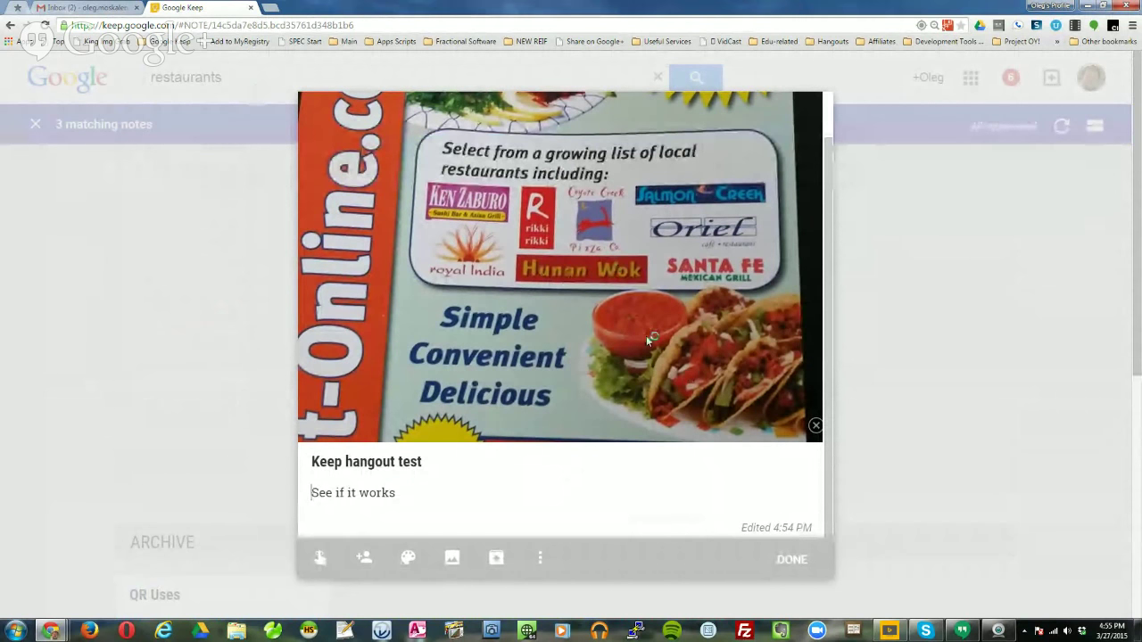
pyautogui.click(790, 561)
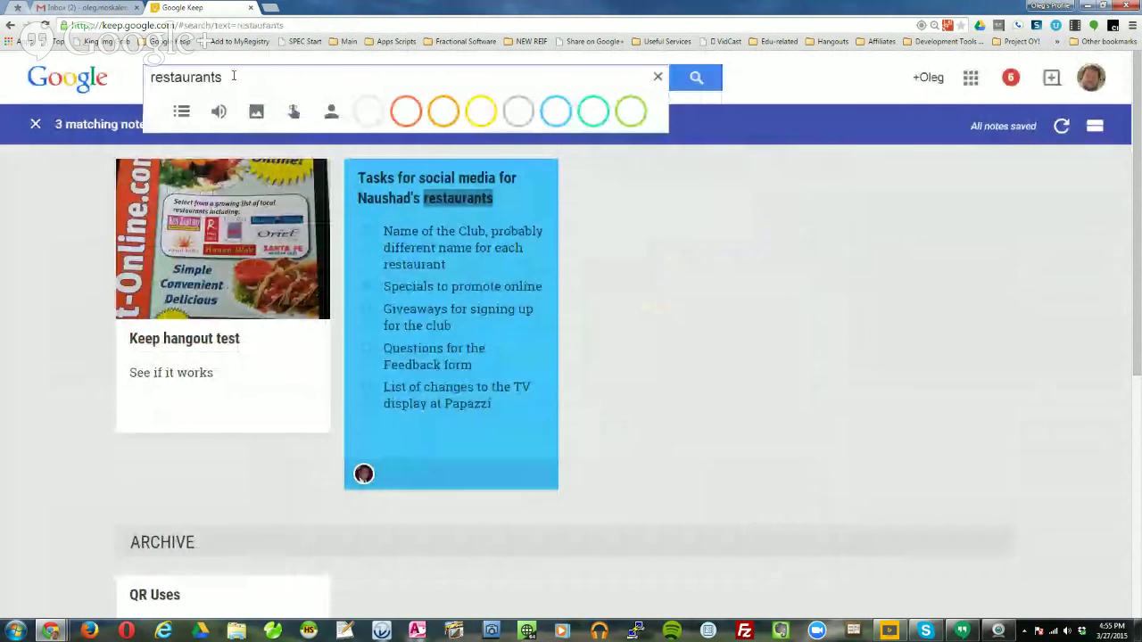
pyautogui.moveTo(234, 74); pyautogui.dragTo(133, 70)
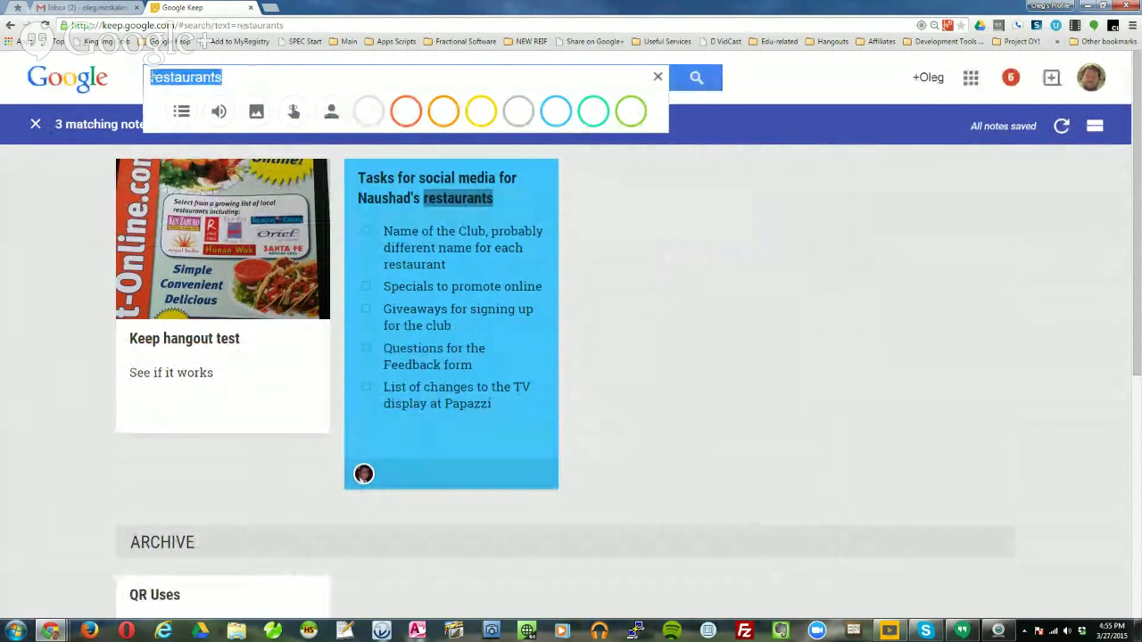
pyautogui.write('hu')
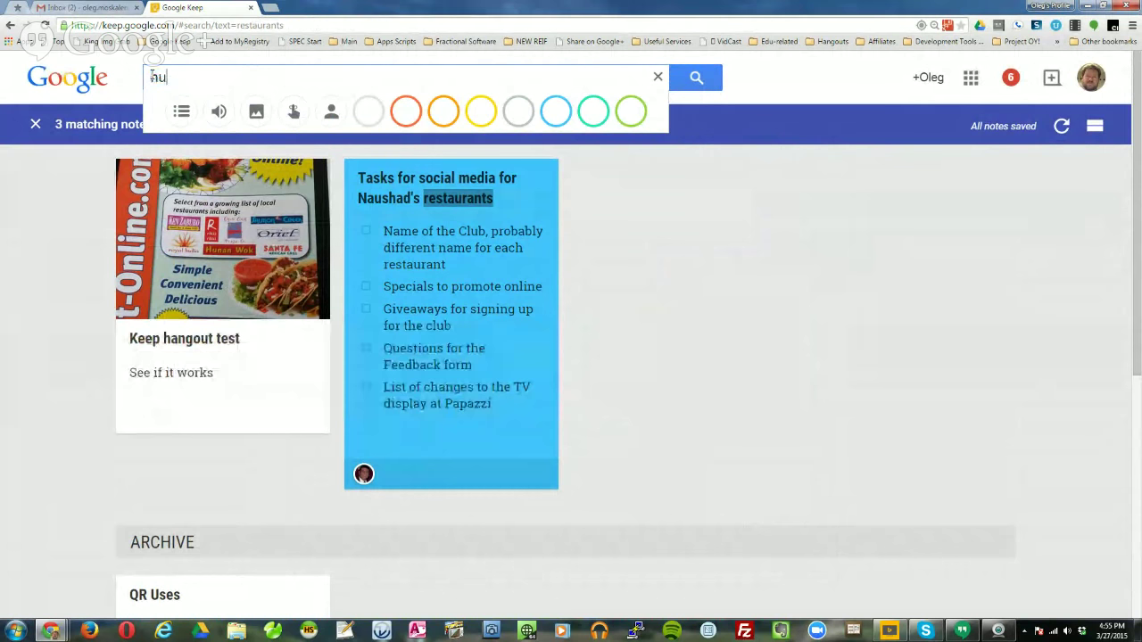
pyautogui.write('nan wok')
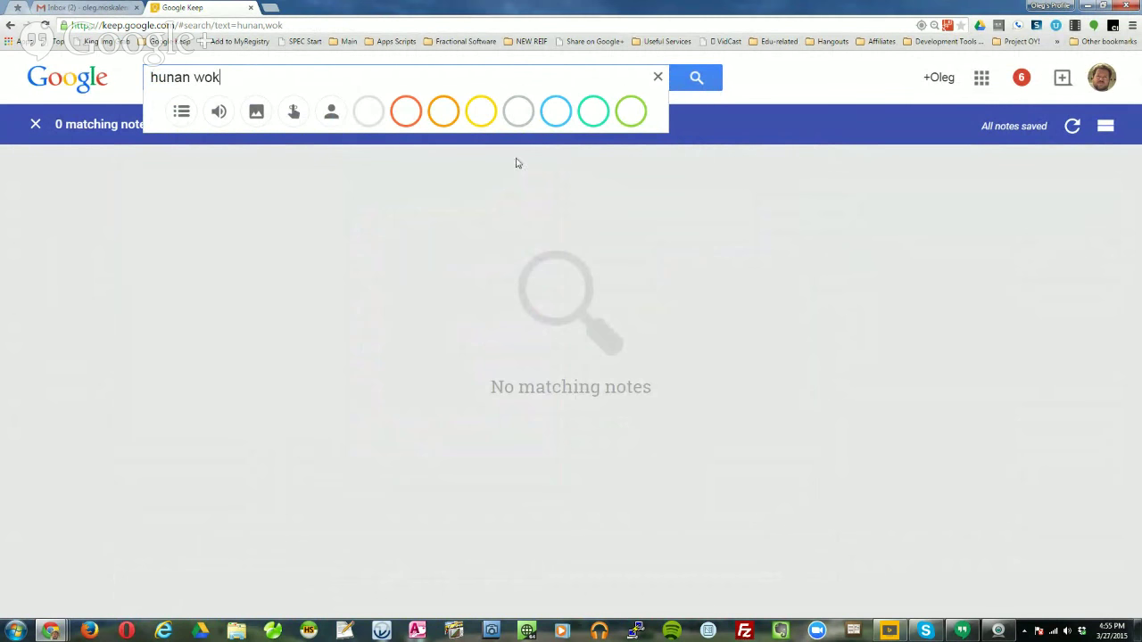
# Clear the empty 'hunan wok' search, then open and close the Keep hangout test note.
pyautogui.click(657, 76)
pyautogui.scroll(-5, 308, 430)
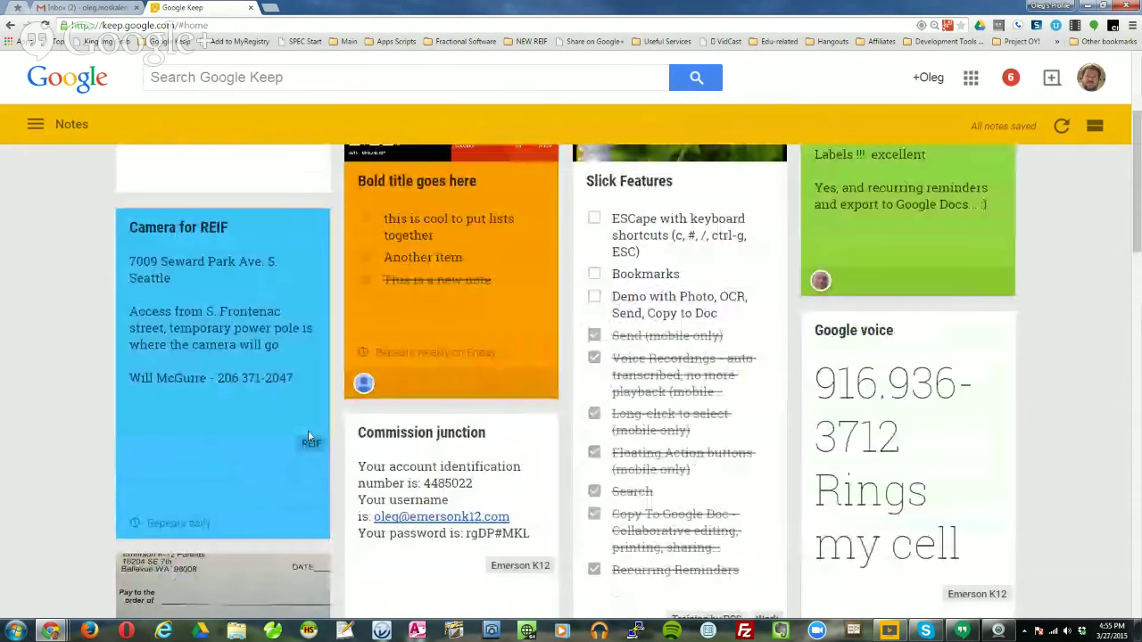
pyautogui.scroll(5, 316, 435)
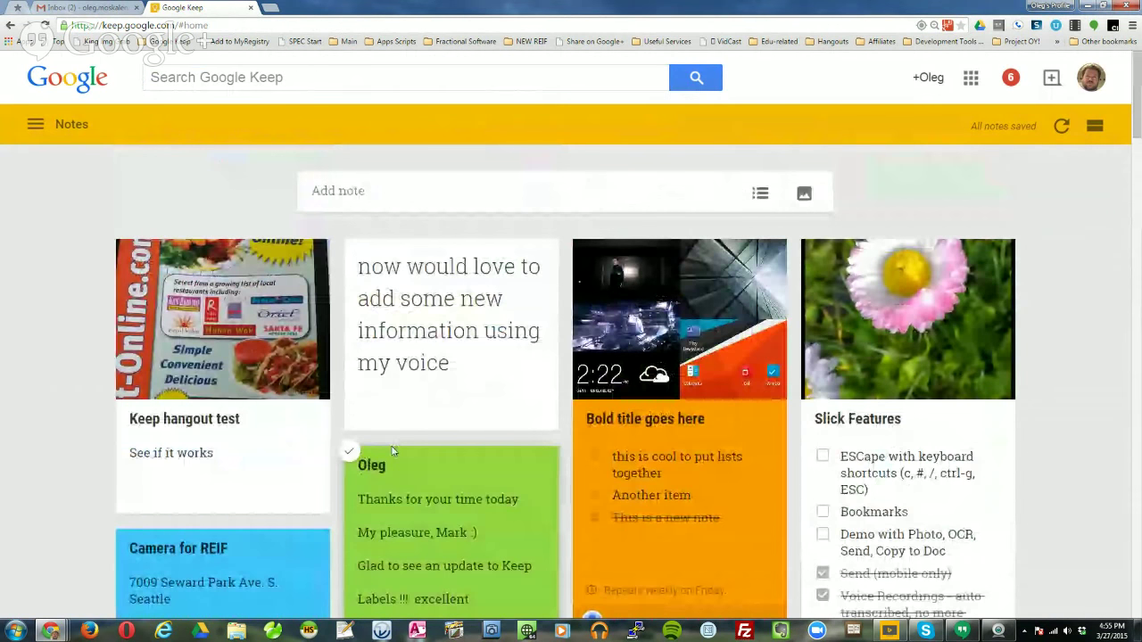
pyautogui.click(287, 419)
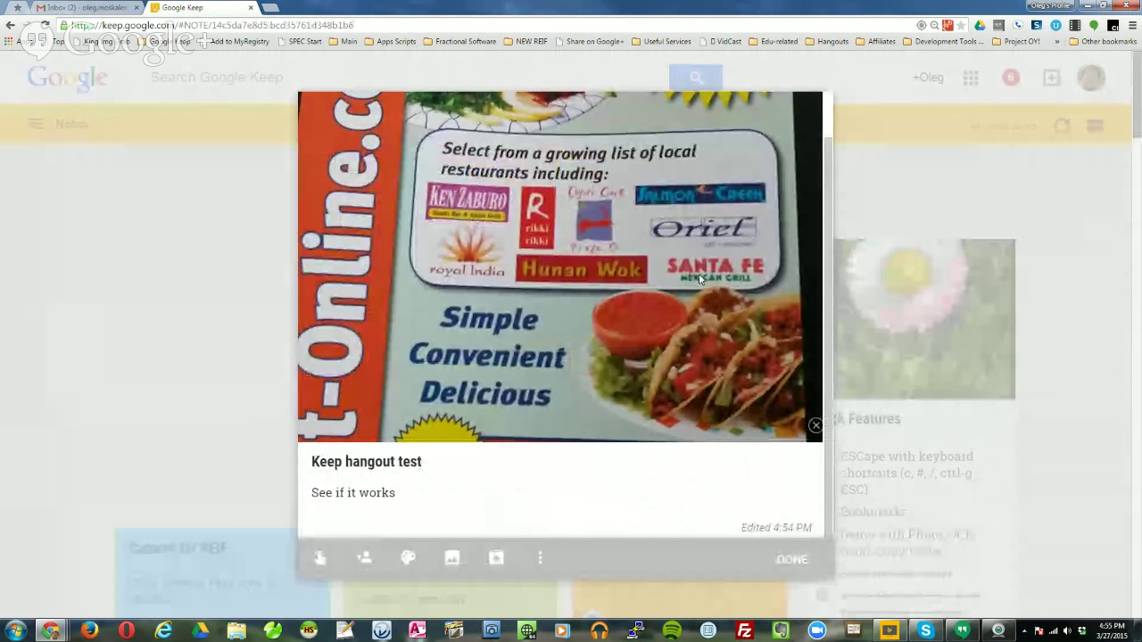
pyautogui.click(803, 572)
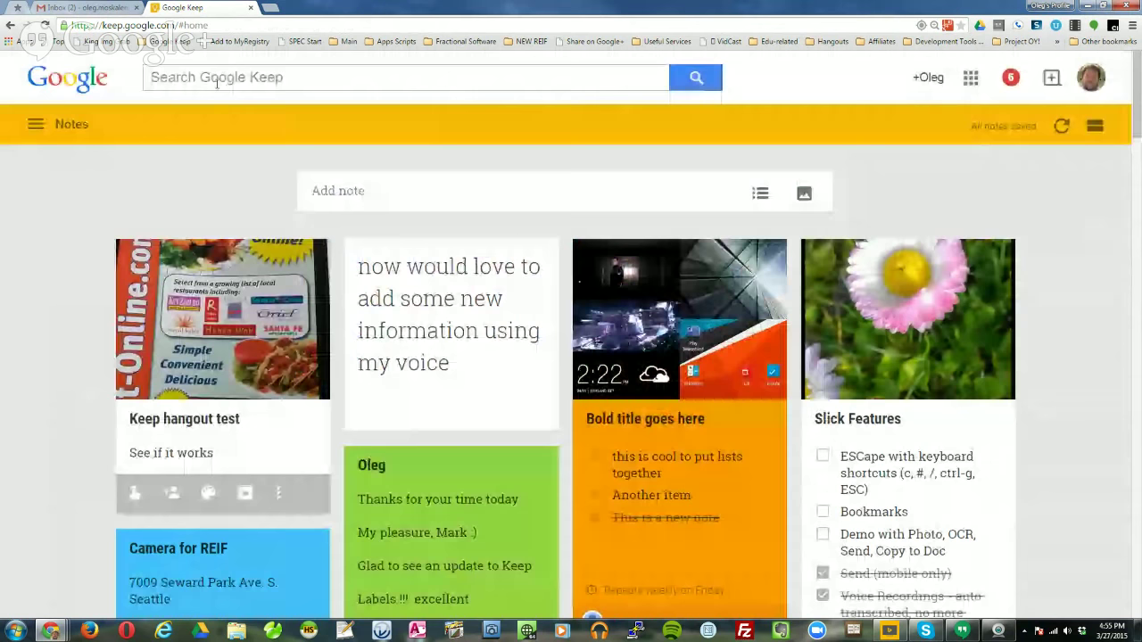
# Search notes for 'mexican grill', then 'convenient', then 'online'.
pyautogui.write('mexican')
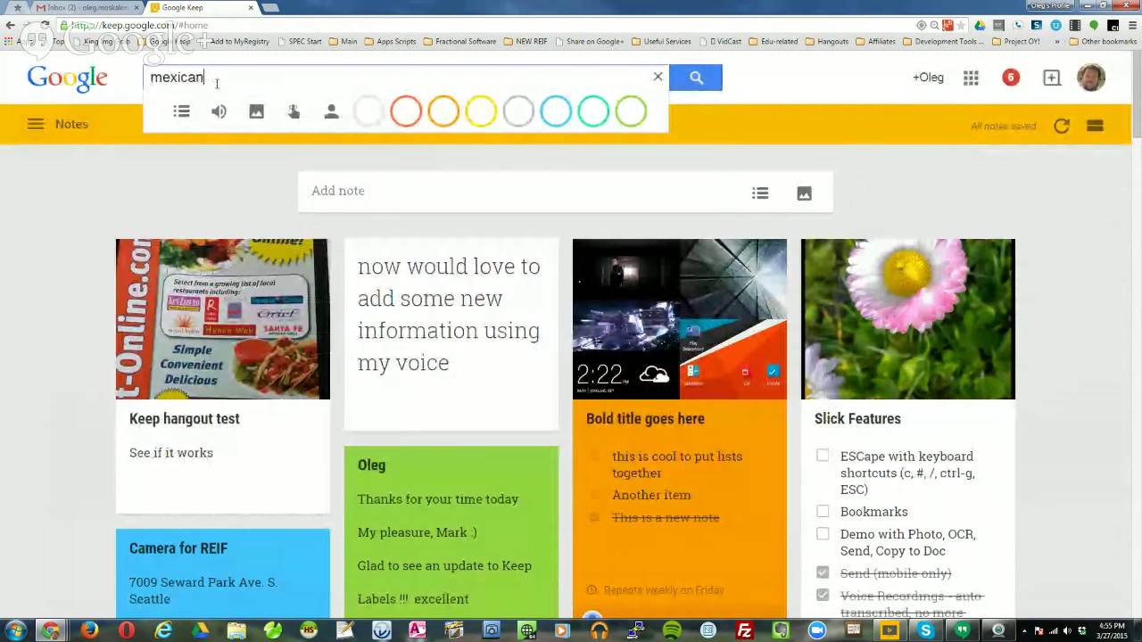
pyautogui.write(' grill')
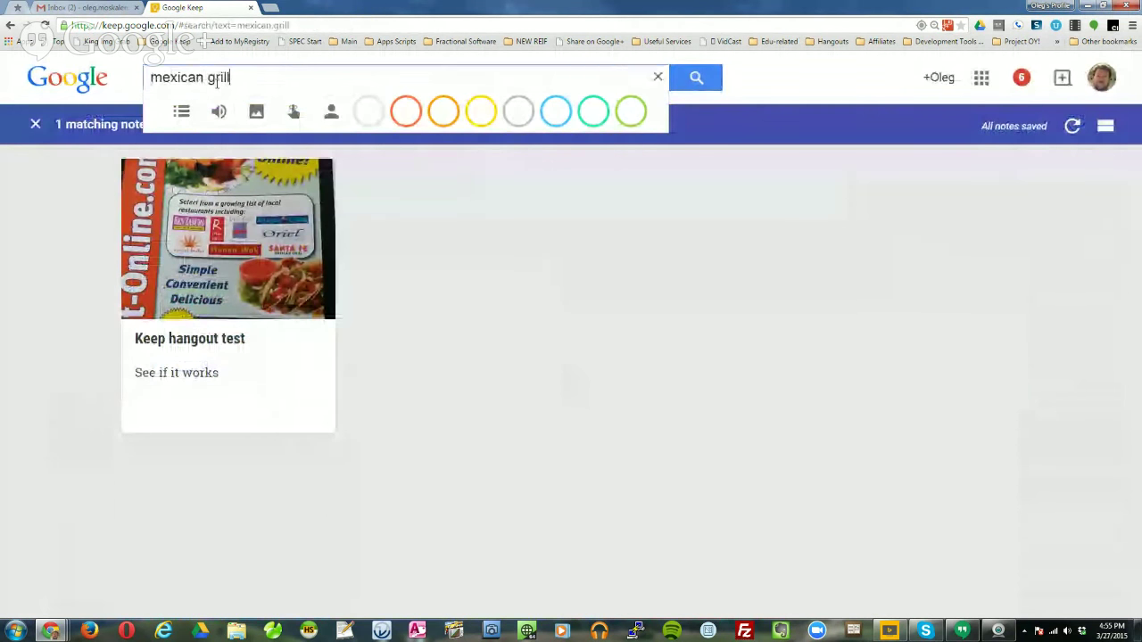
pyautogui.moveTo(275, 242)
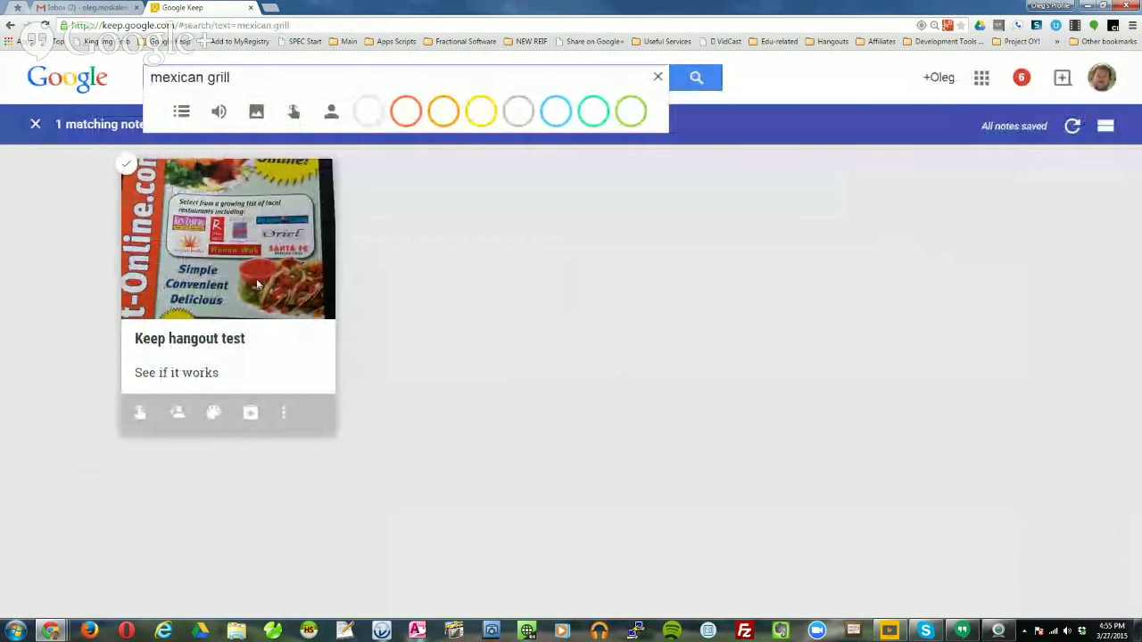
pyautogui.hotkey('ctrl', 'a')
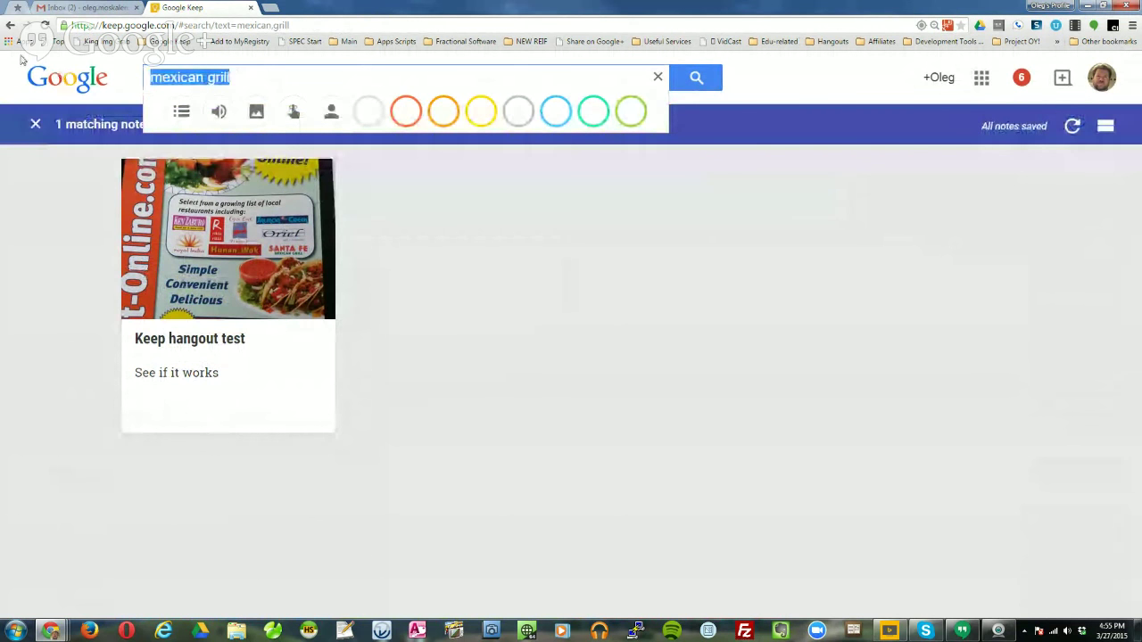
pyautogui.write('convenient')
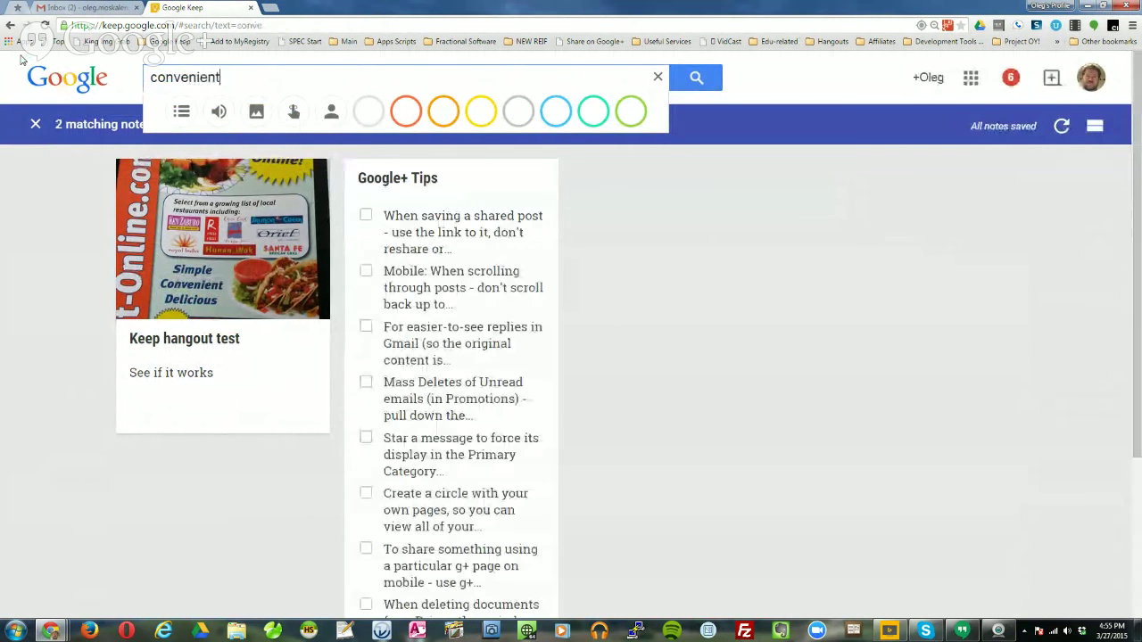
pyautogui.moveTo(175, 284)
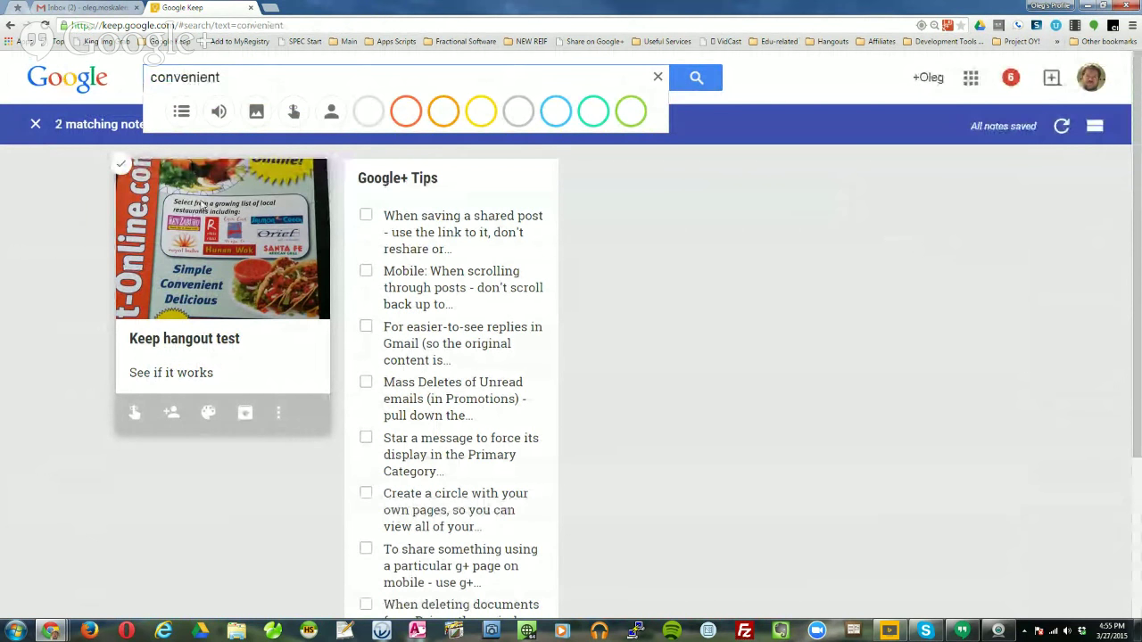
pyautogui.doubleClick(225, 76)
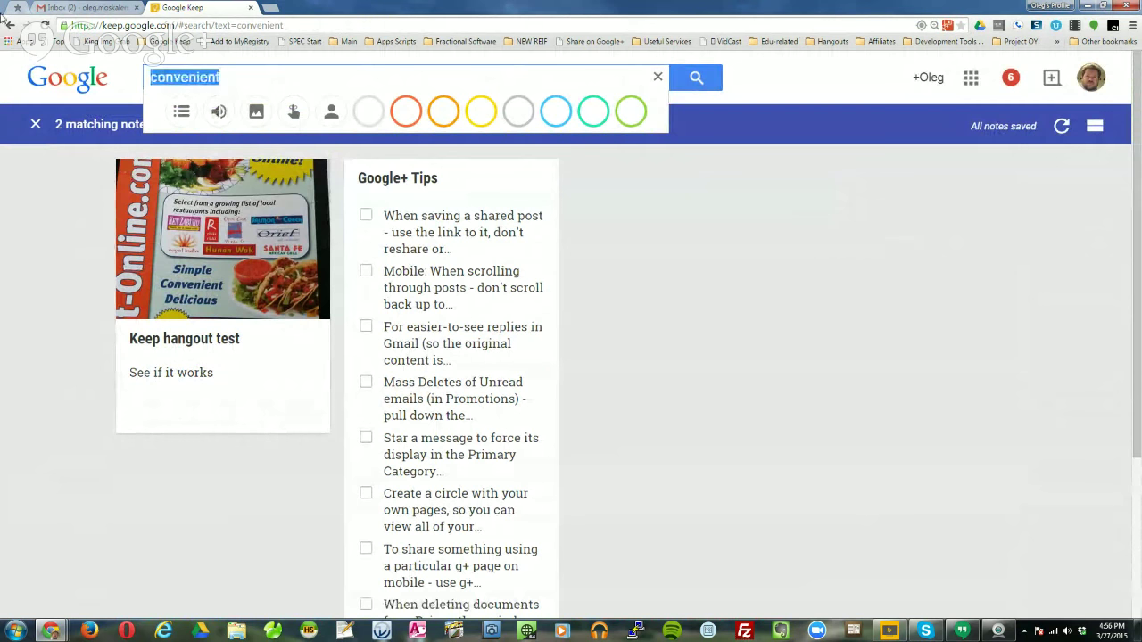
pyautogui.write('online')
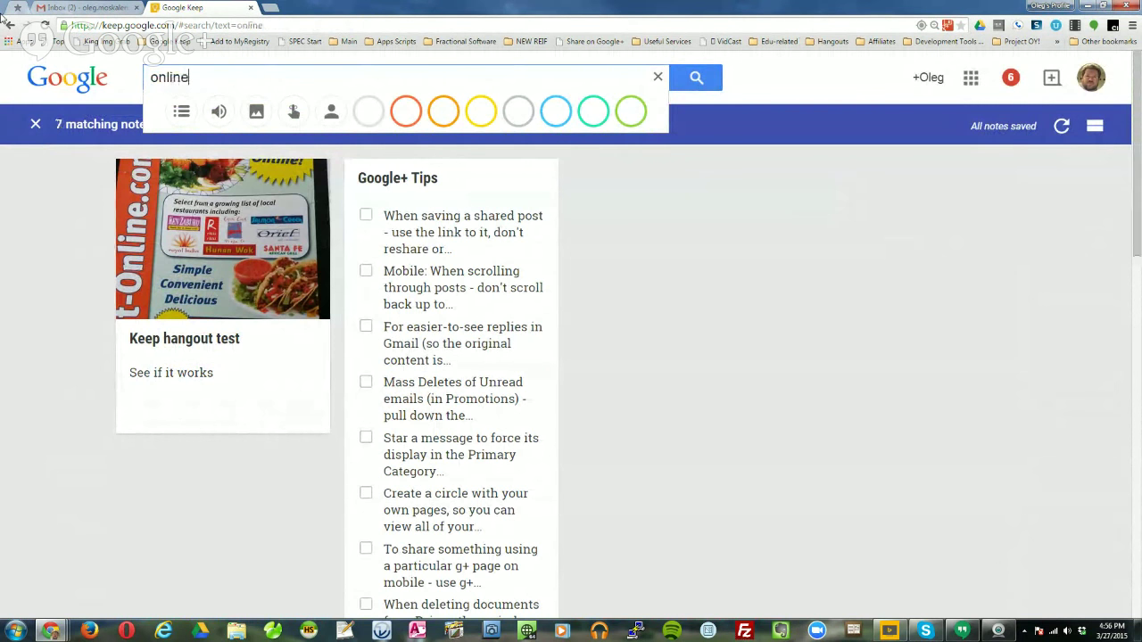
pyautogui.moveTo(241, 360)
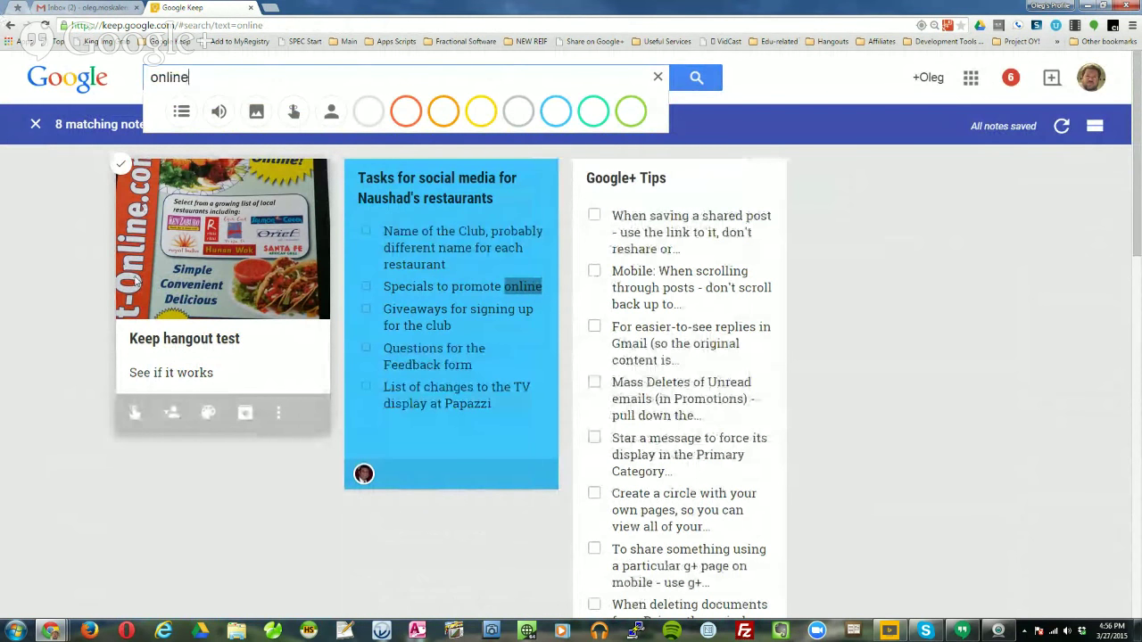
pyautogui.click(253, 284)
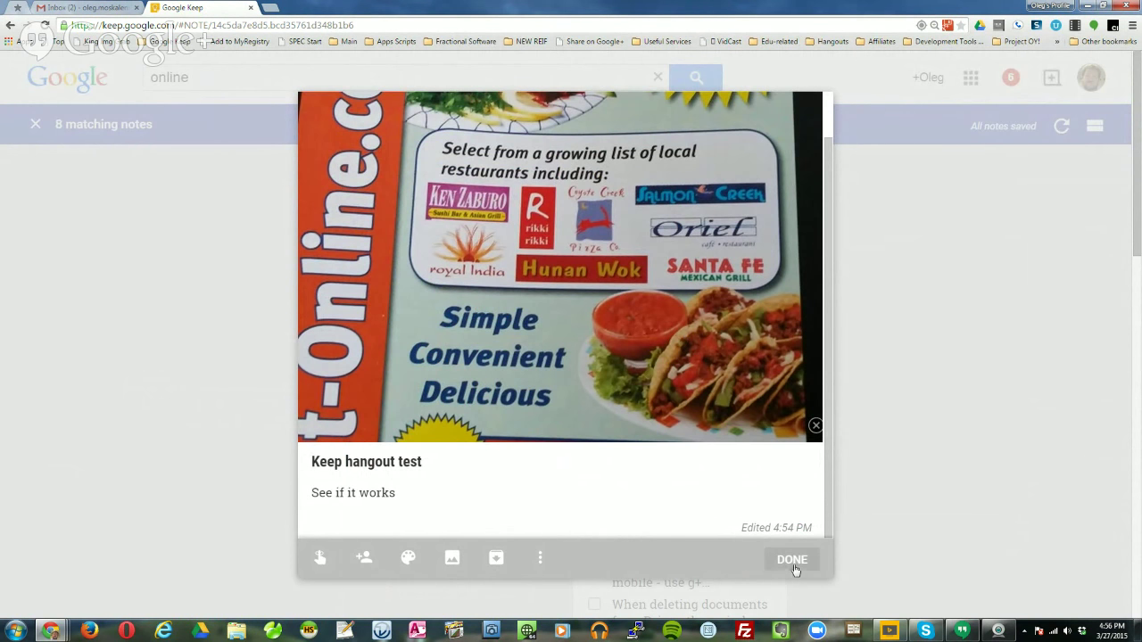
pyautogui.click(791, 561)
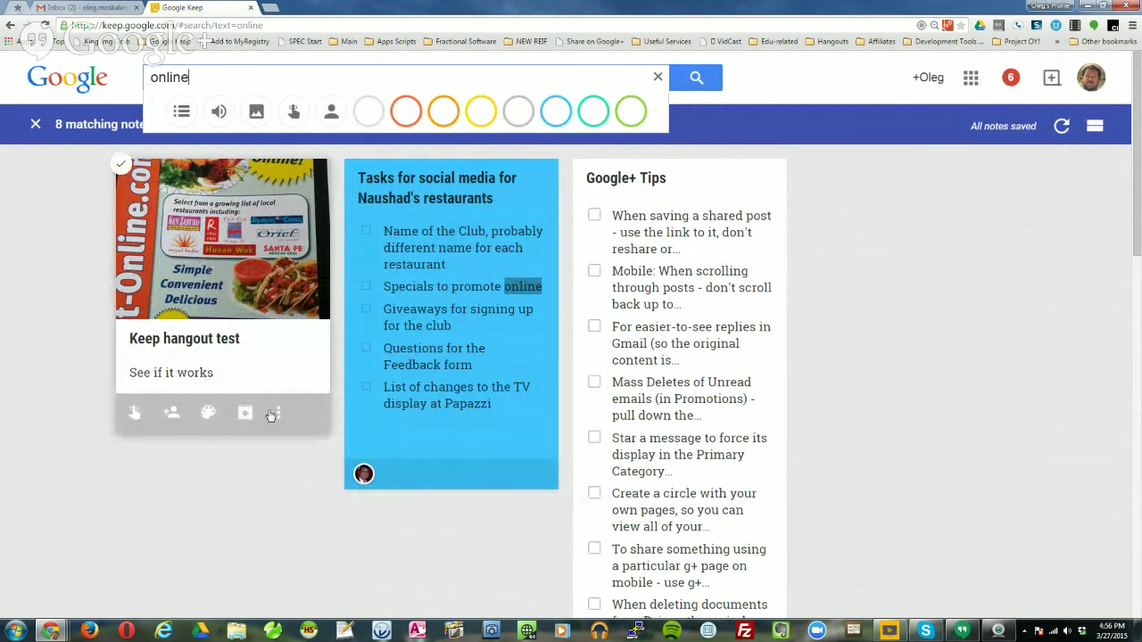
pyautogui.click(279, 415)
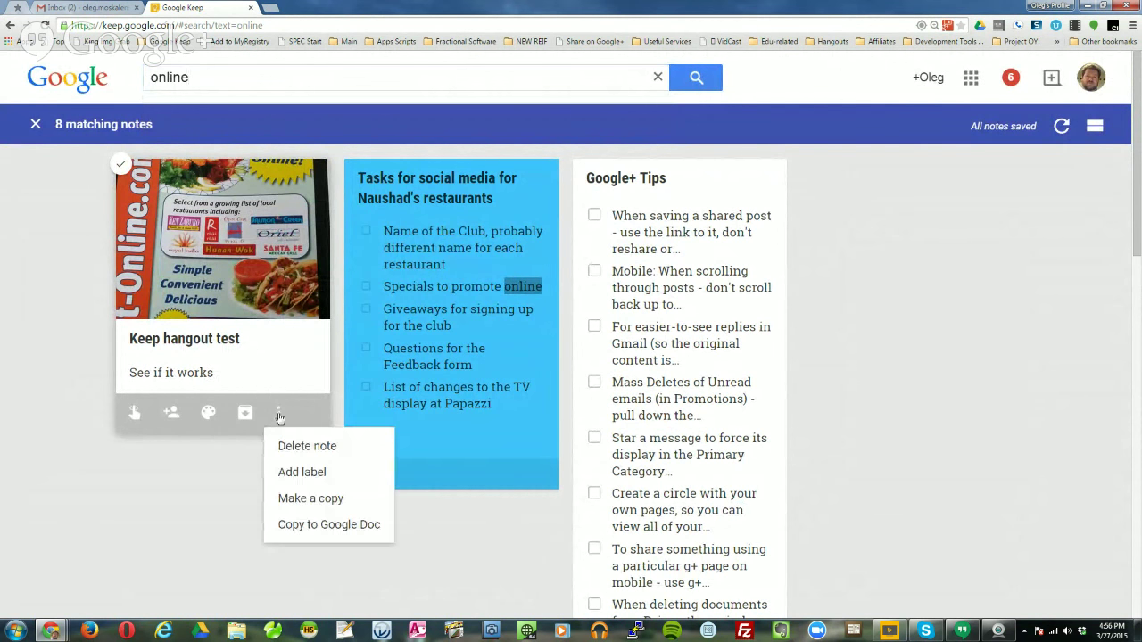
pyautogui.click(301, 375)
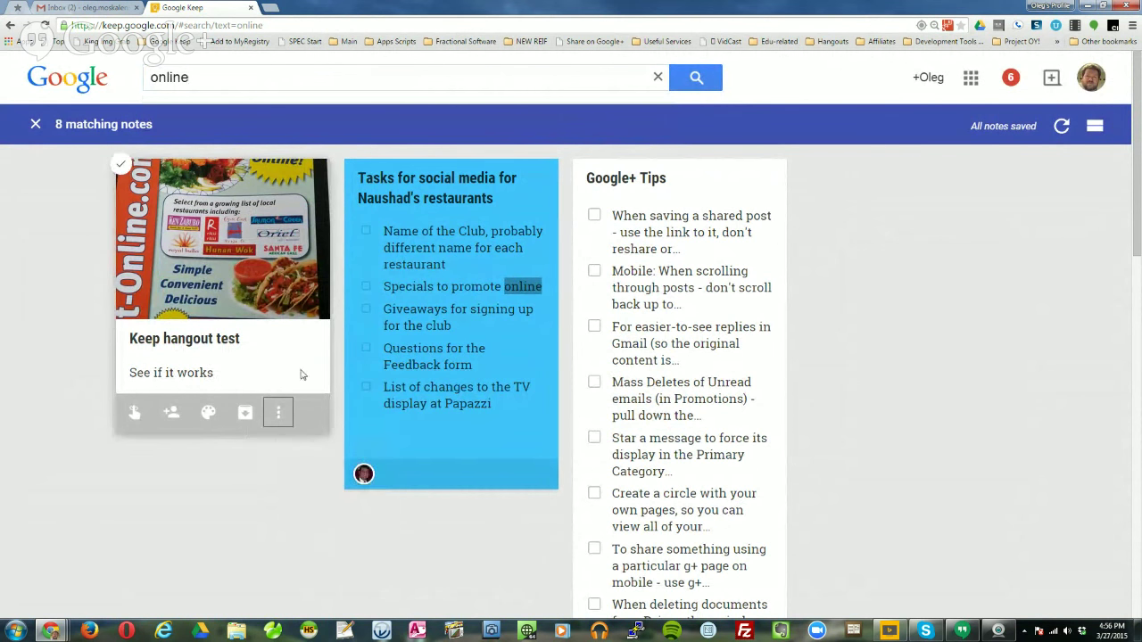
pyautogui.click(302, 374)
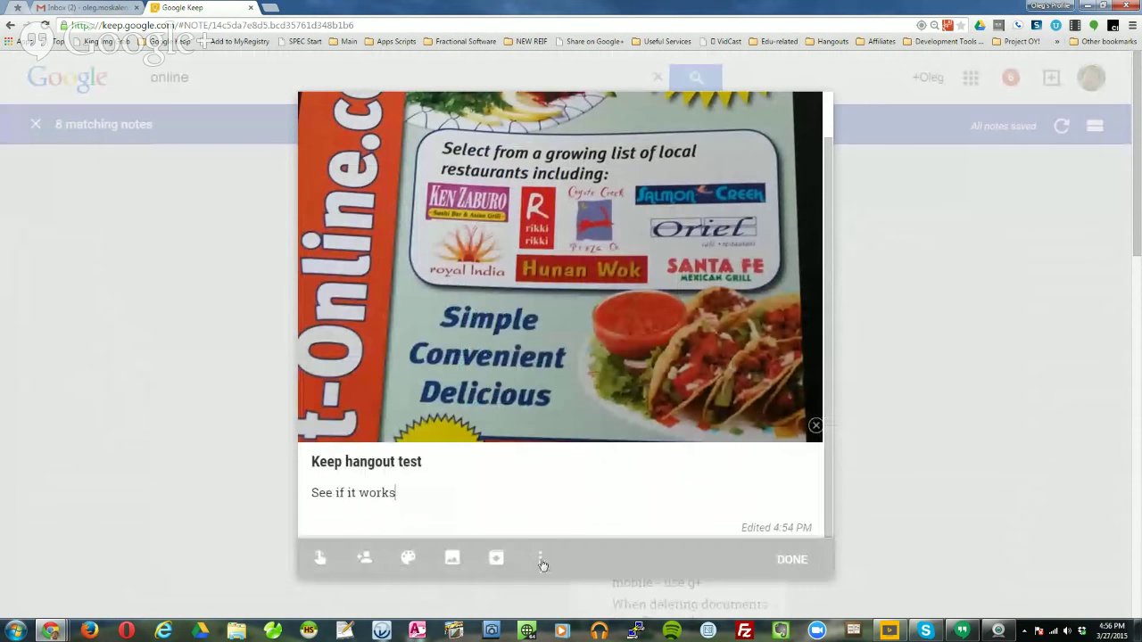
# Run Grab image text on the flyer photo to add its OCR text to the note.
pyautogui.click(539, 558)
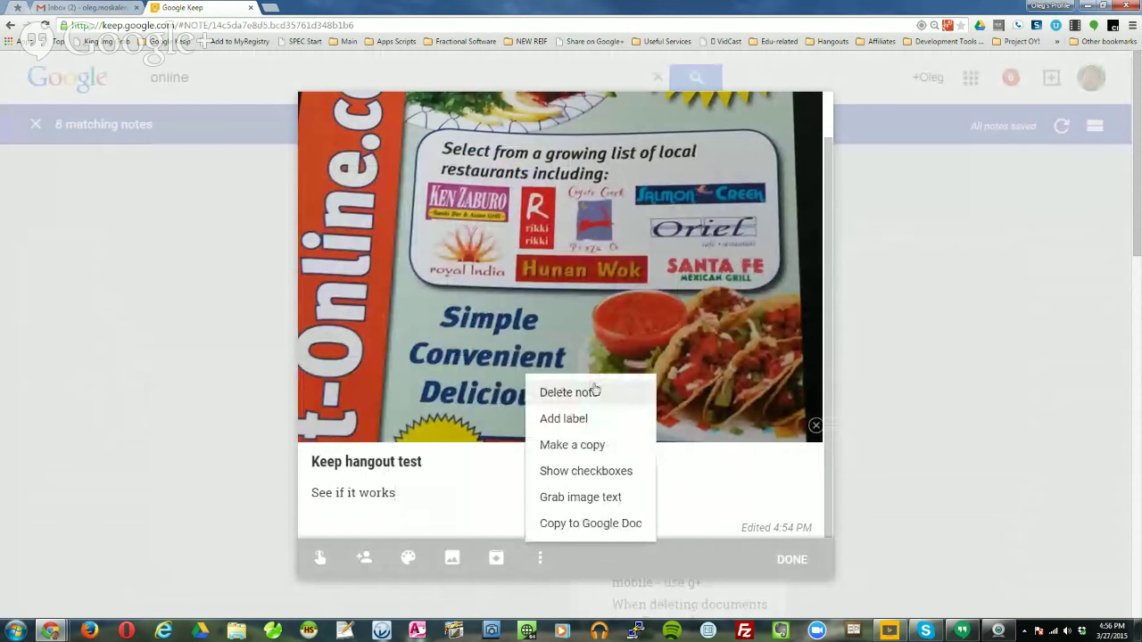
pyautogui.click(606, 498)
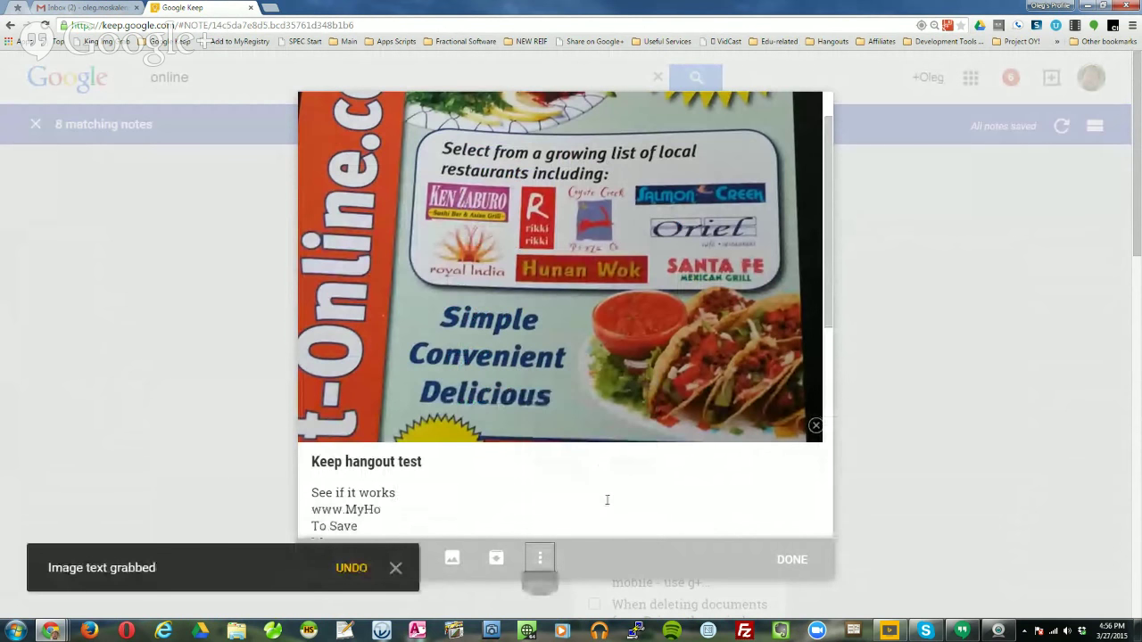
pyautogui.scroll(-6, 566, 471)
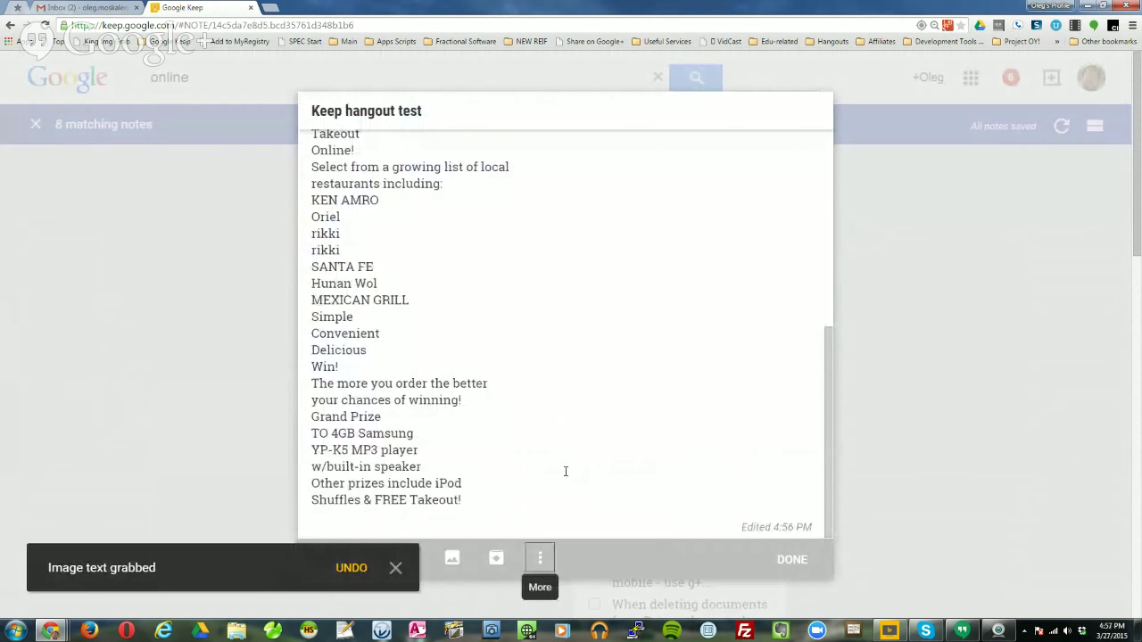
pyautogui.scroll(5, 566, 471)
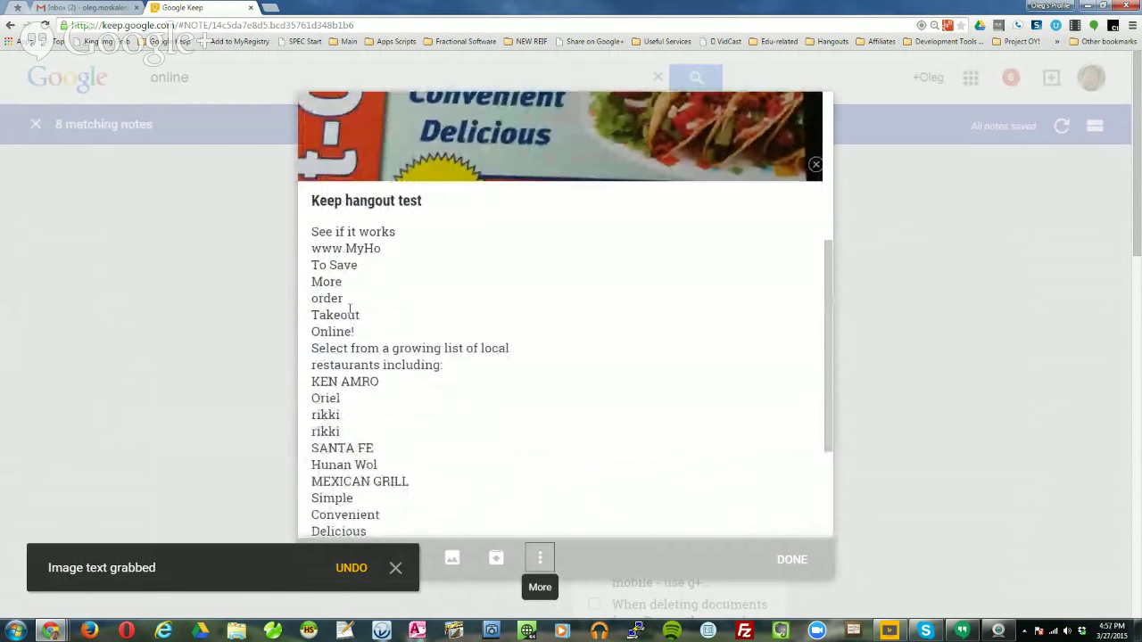
# Scroll through the transcribed flyer text in the note body.
pyautogui.scroll(3, 446, 395)
pyautogui.scroll(-1, 446, 401)
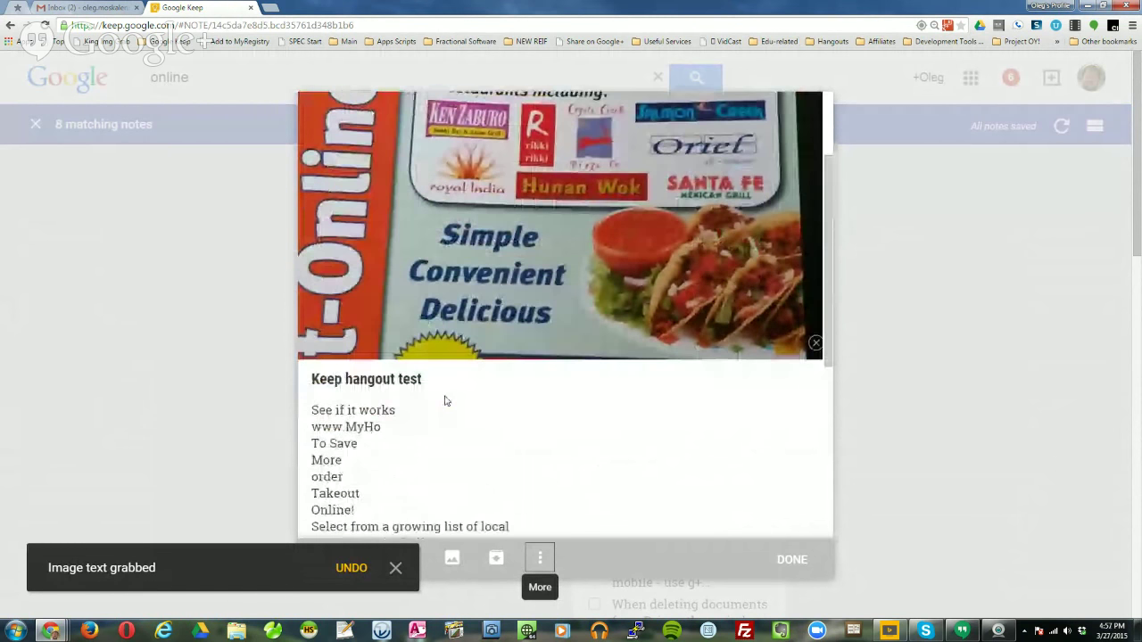
pyautogui.scroll(-1, 446, 401)
pyautogui.scroll(3, 446, 449)
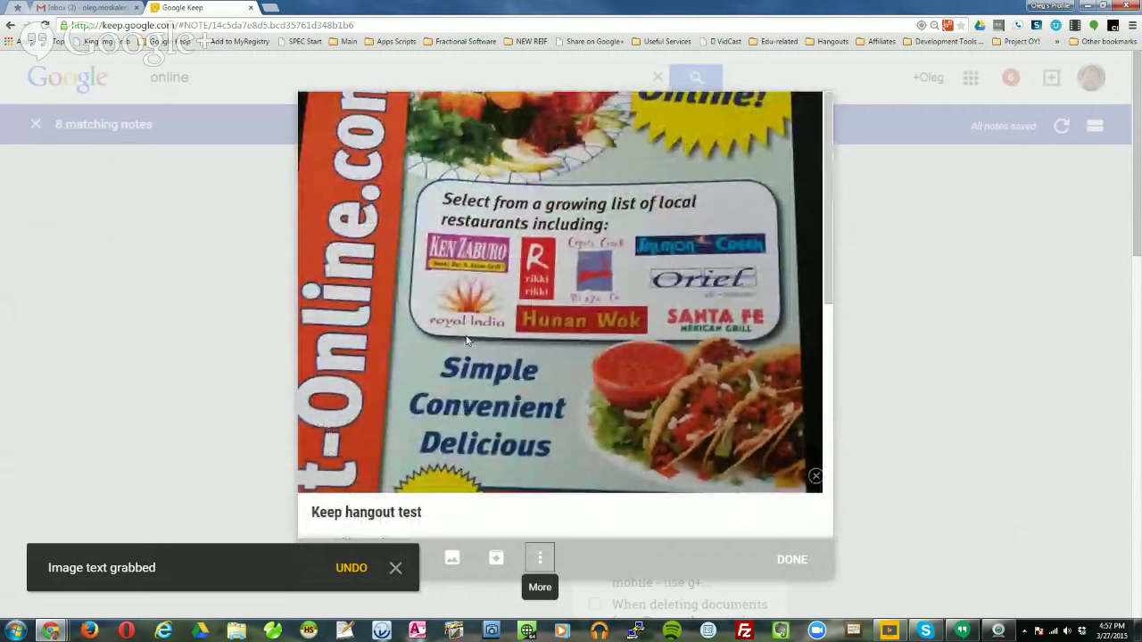
pyautogui.scroll(-2, 525, 431)
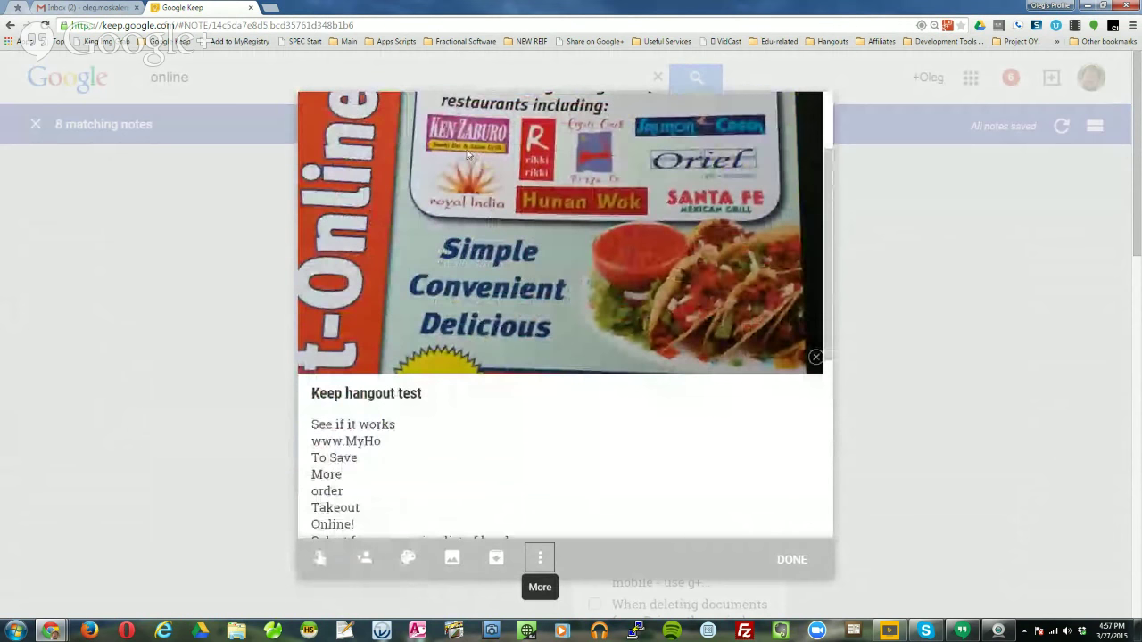
pyautogui.scroll(-3, 525, 430)
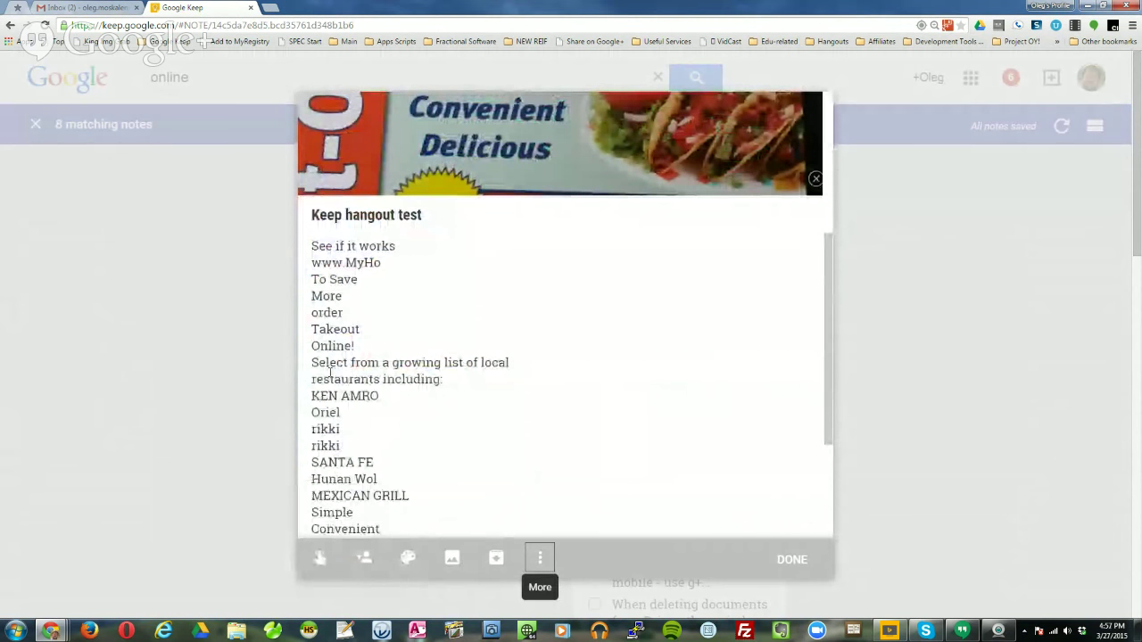
pyautogui.scroll(1, 485, 382)
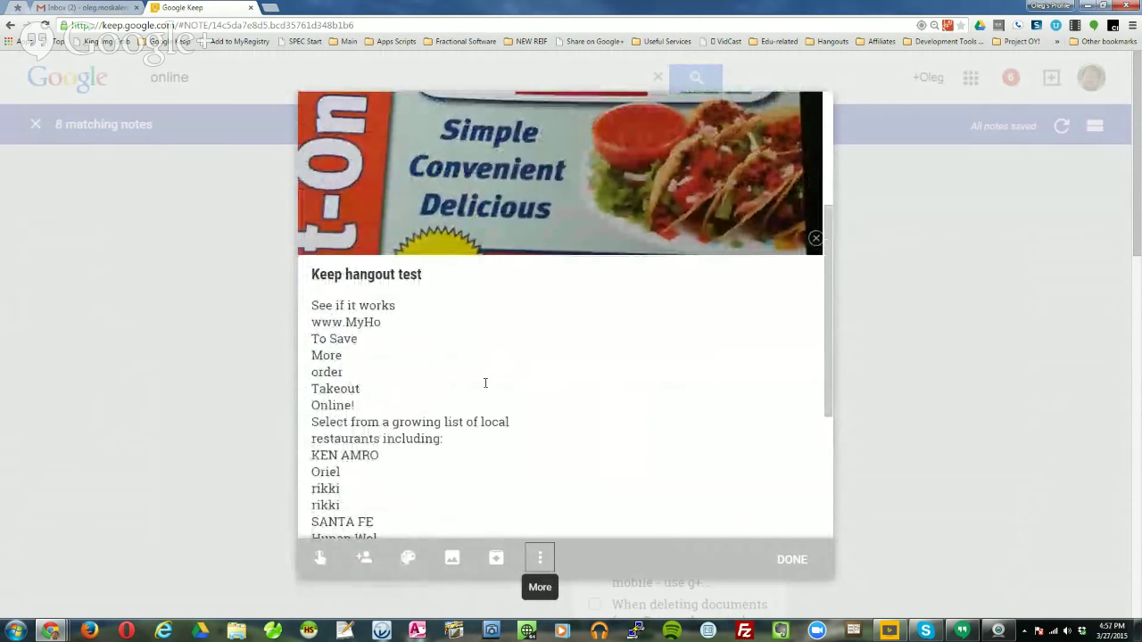
pyautogui.scroll(4, 485, 383)
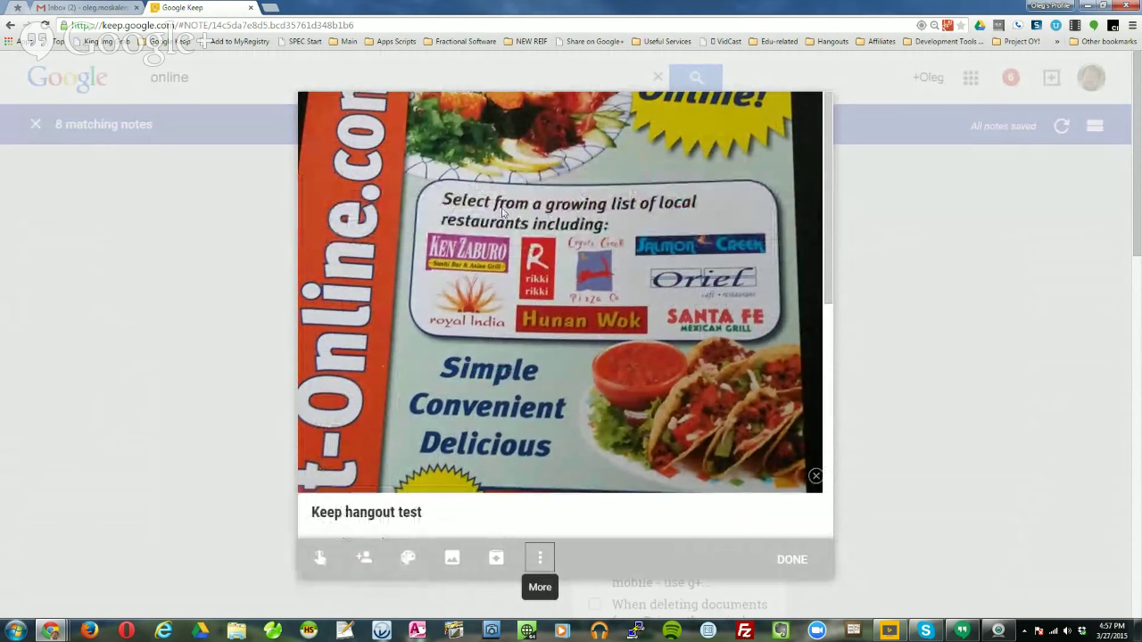
pyautogui.scroll(-3, 561, 382)
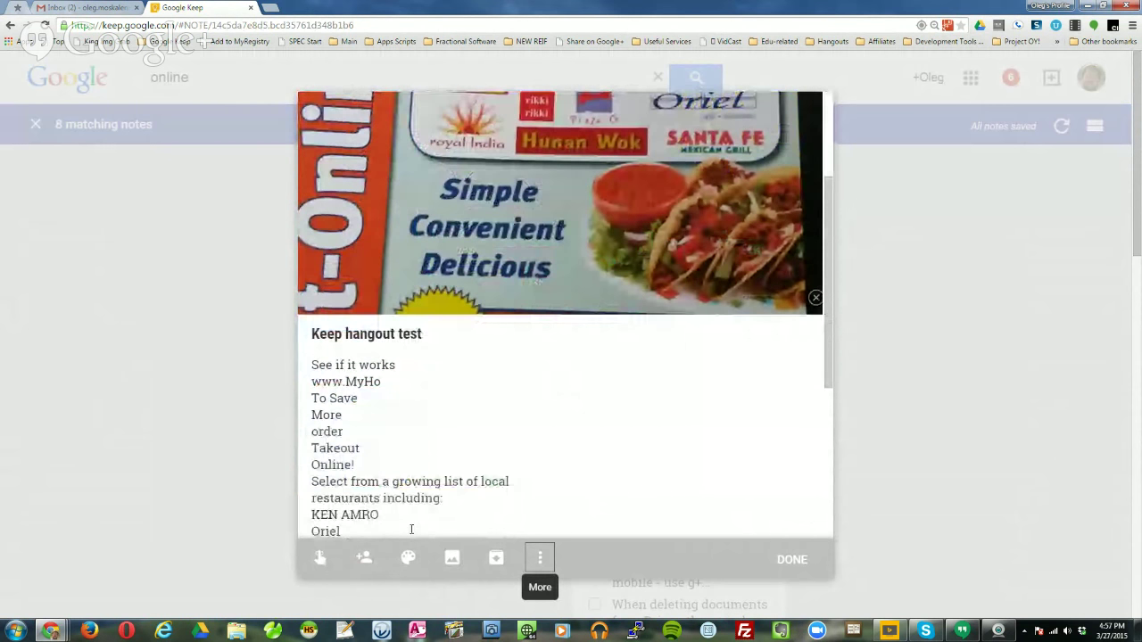
pyautogui.scroll(2, 462, 496)
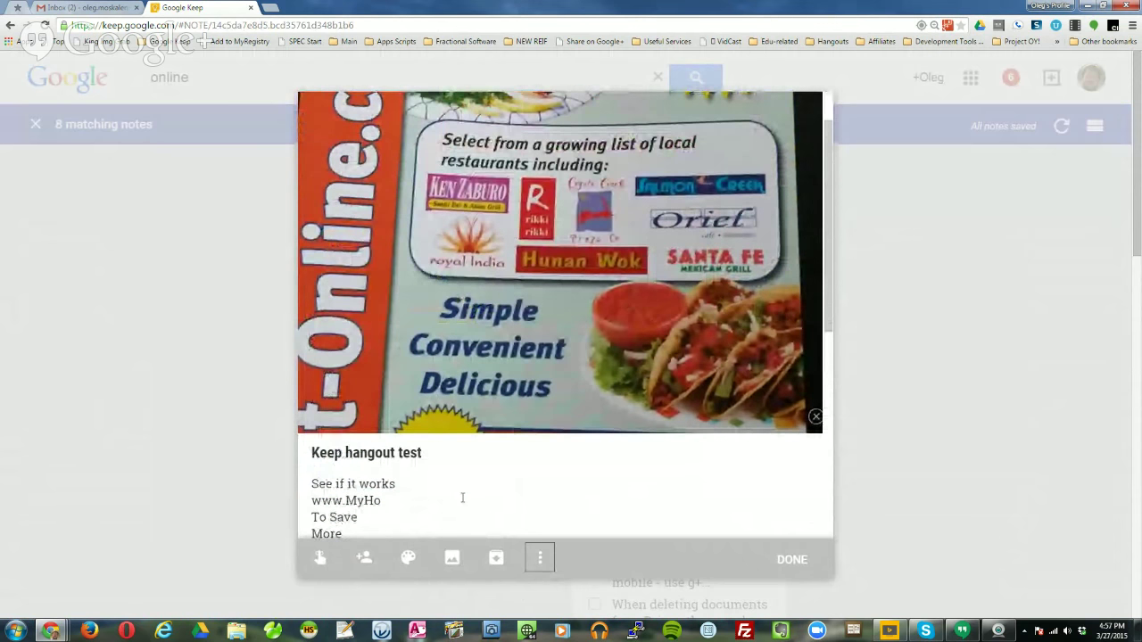
pyautogui.scroll(1, 462, 496)
pyautogui.scroll(-5, 462, 497)
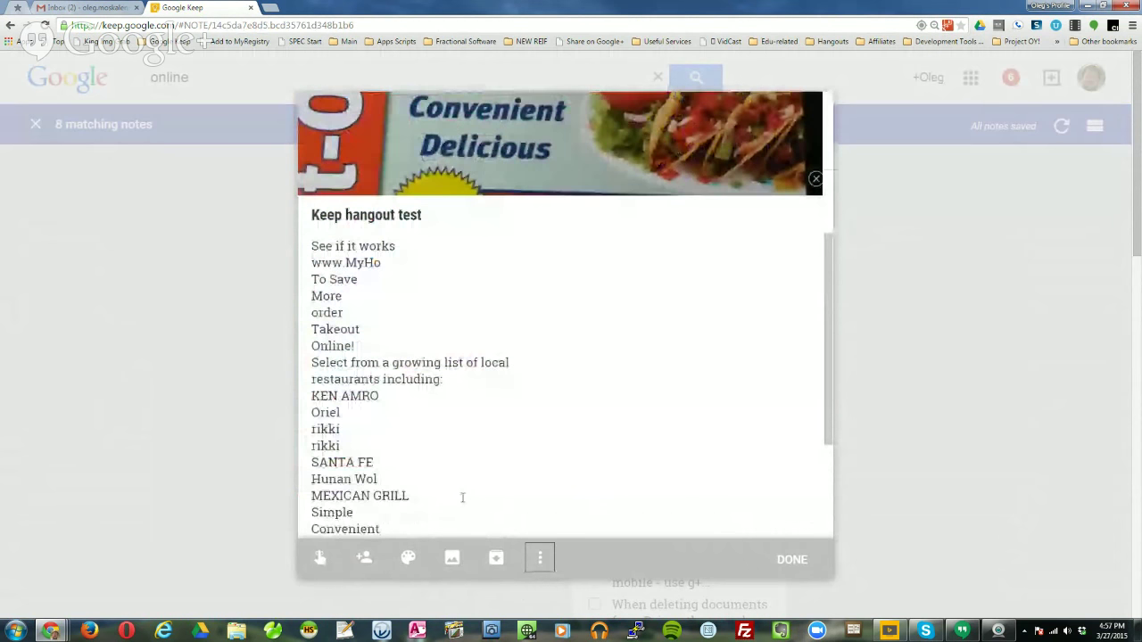
pyautogui.scroll(-3, 462, 495)
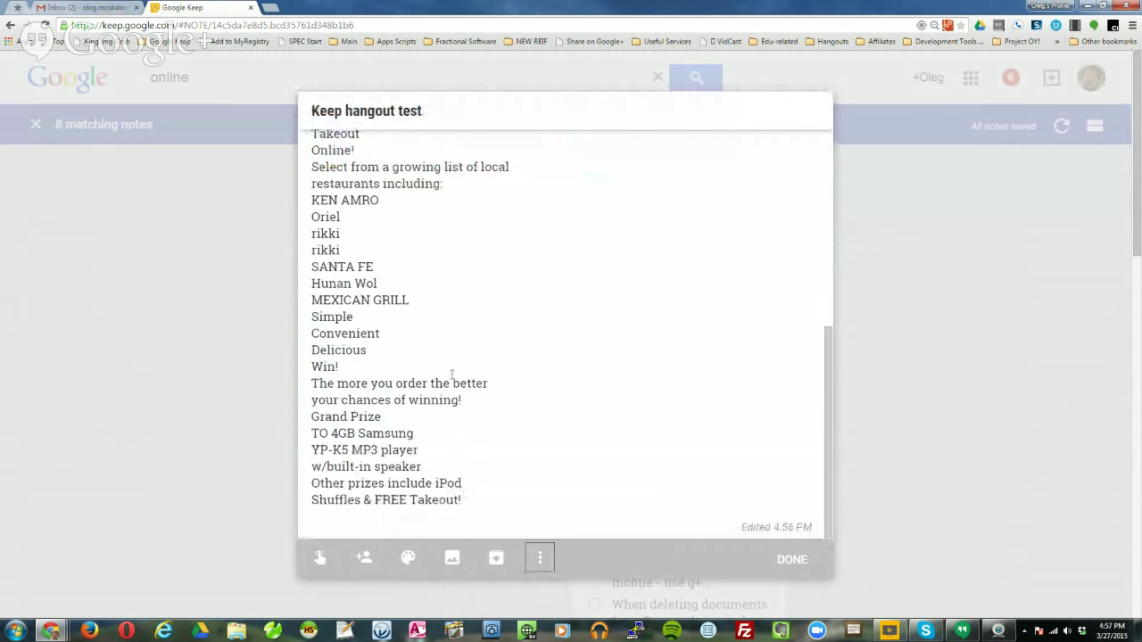
pyautogui.scroll(5, 535, 373)
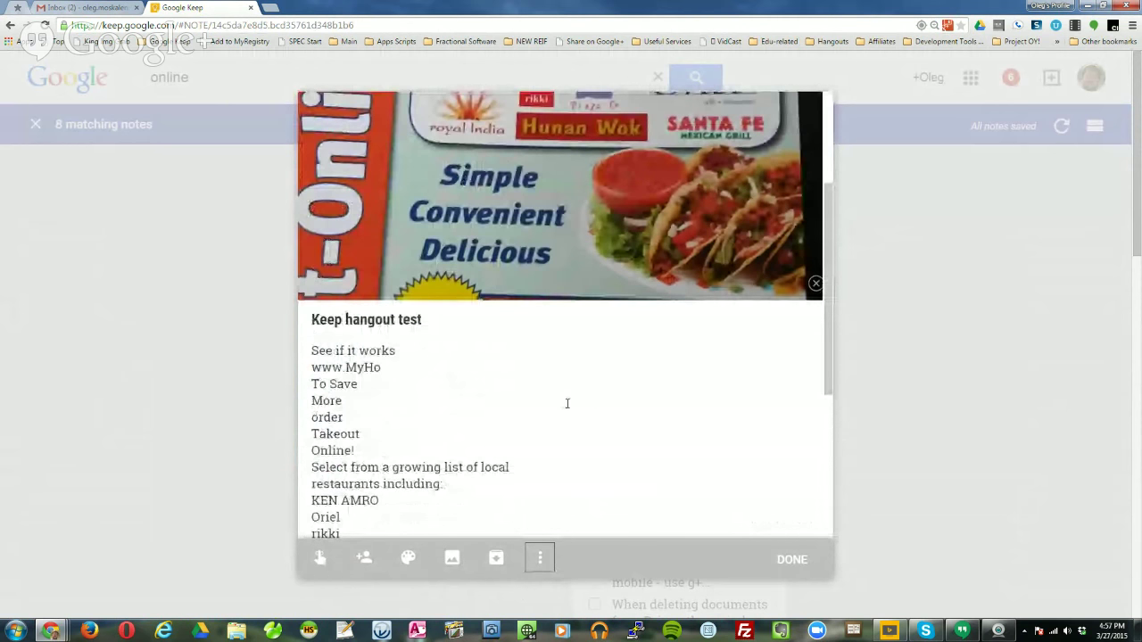
pyautogui.scroll(-2, 567, 403)
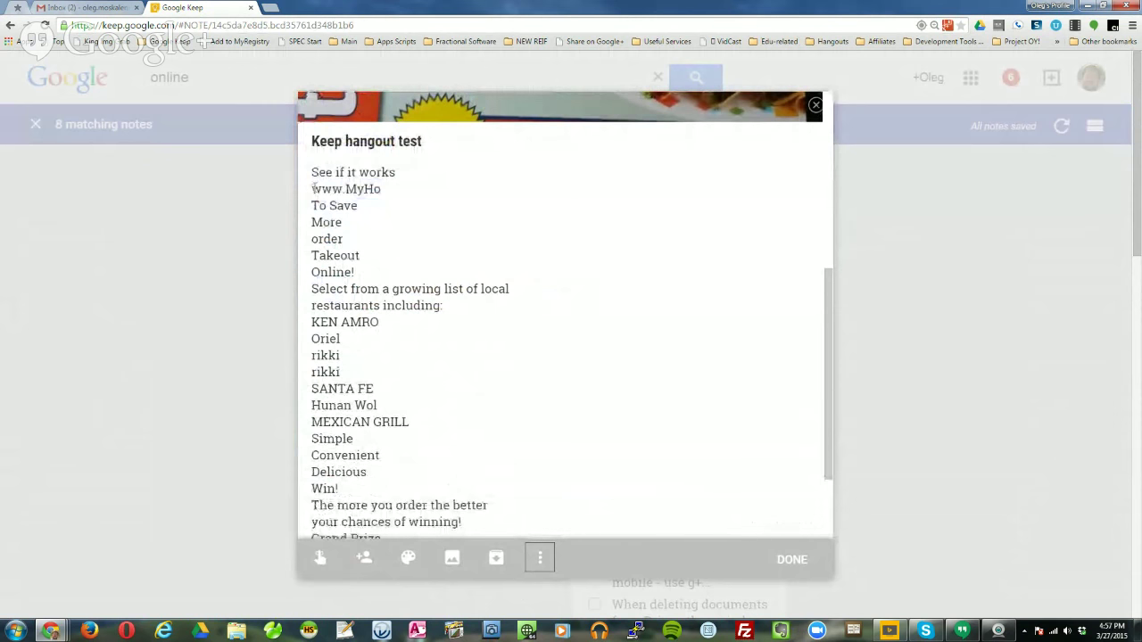
pyautogui.moveTo(310, 189); pyautogui.dragTo(431, 377)
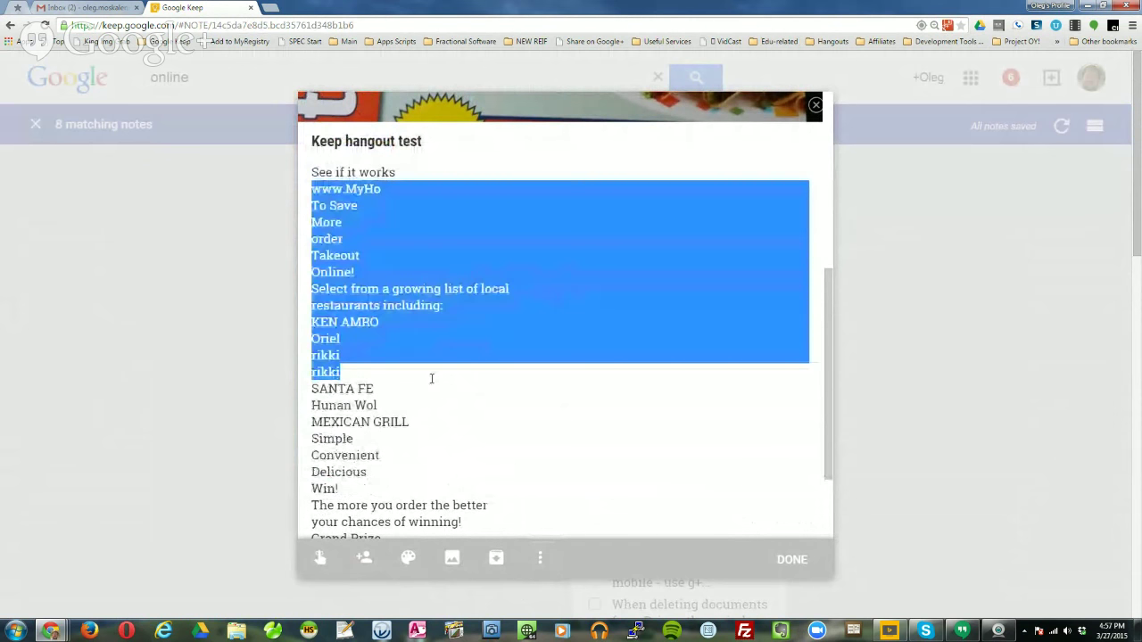
pyautogui.press('BackSpace')
pyautogui.click(400, 267)
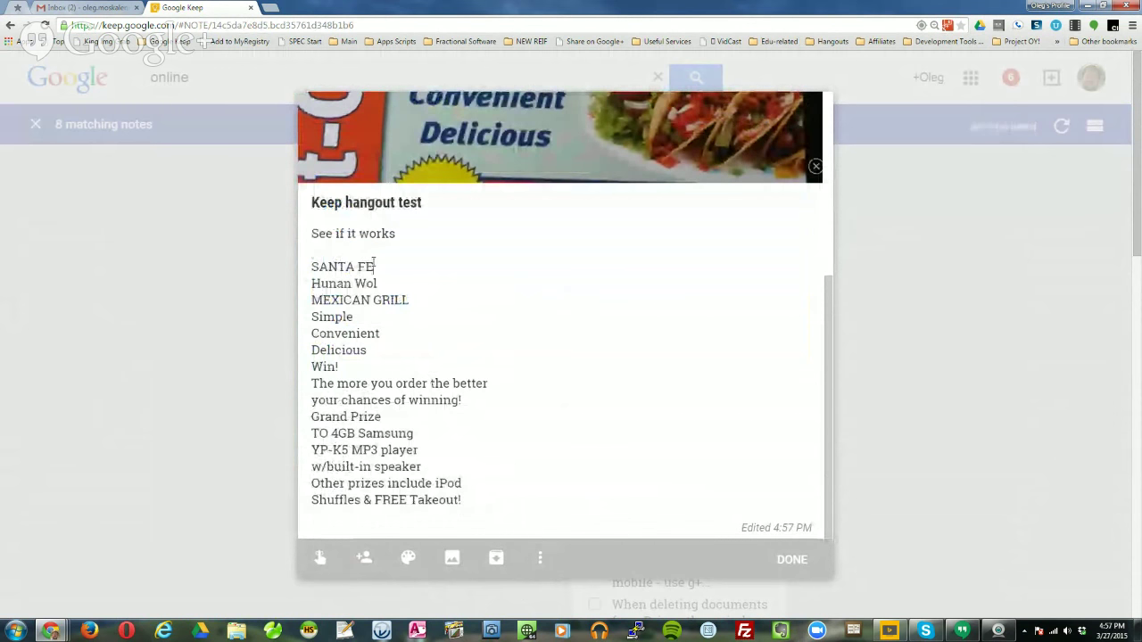
pyautogui.click(402, 282)
pyautogui.press('BackSpace')
pyautogui.write('k')
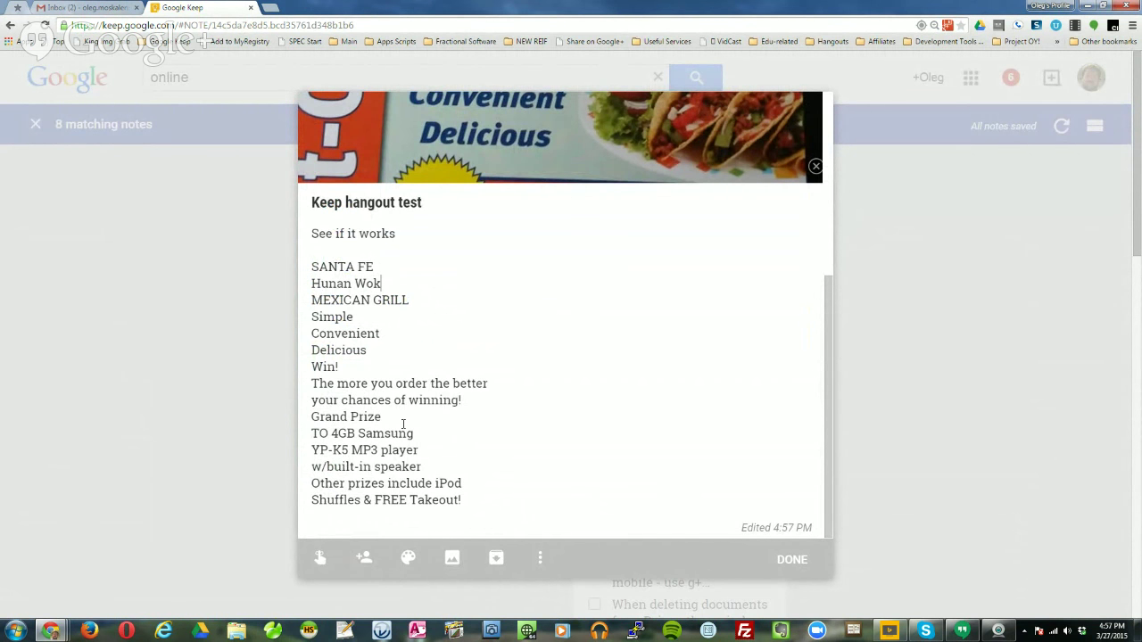
# Delete the remaining body text from MEXICAN GRILL to the end, leaving title and photo.
pyautogui.click(537, 559)
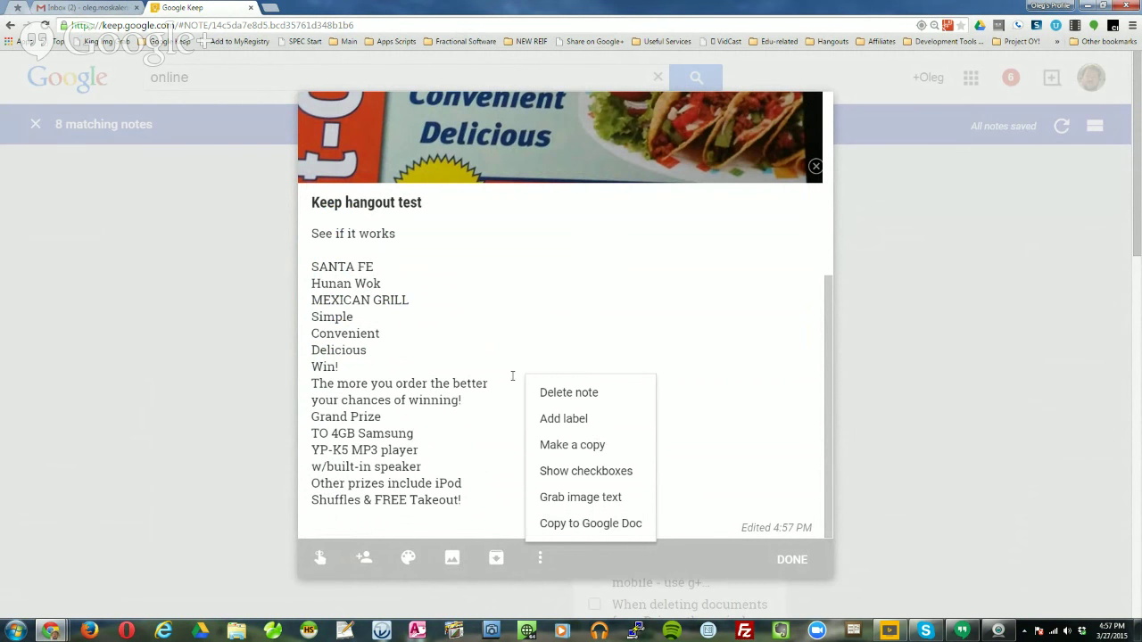
pyautogui.click(467, 382)
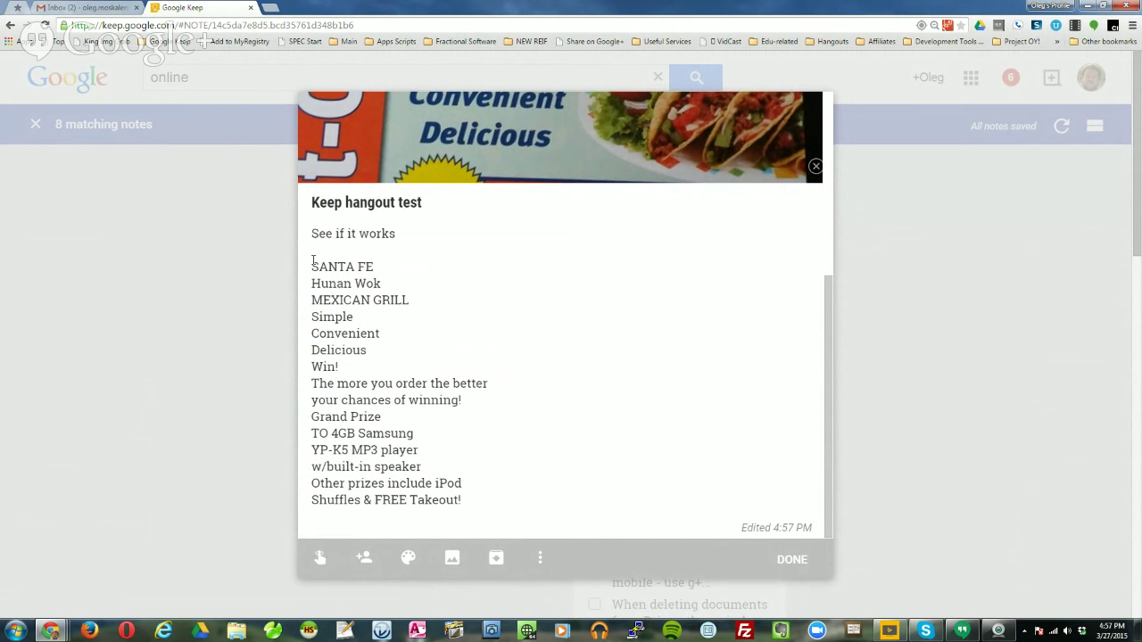
pyautogui.moveTo(313, 294); pyautogui.dragTo(539, 533)
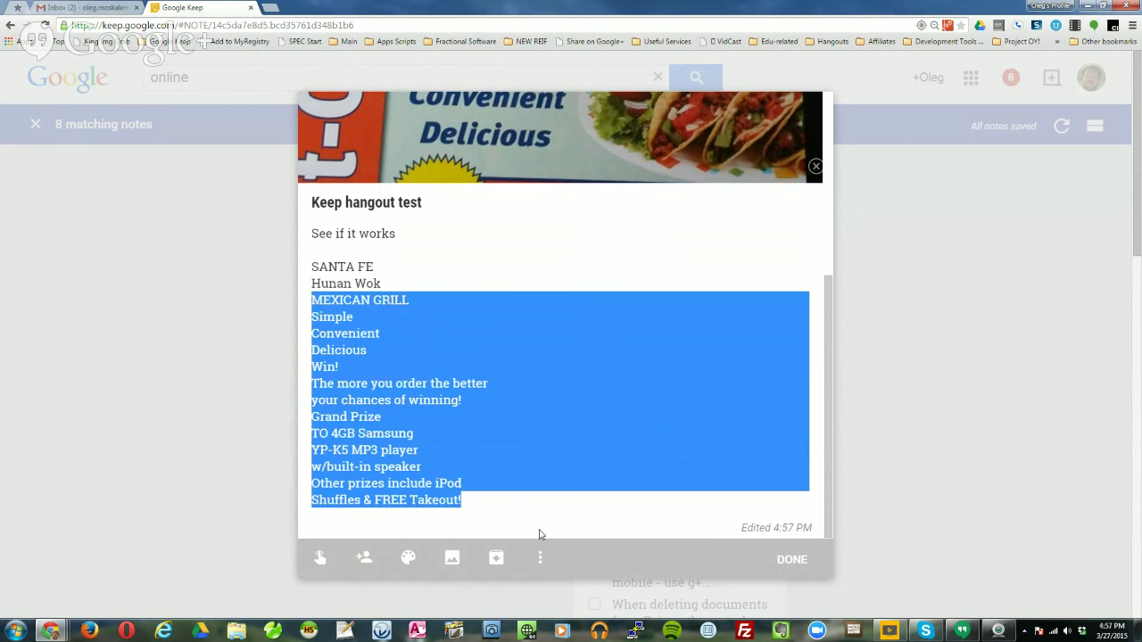
pyautogui.press('BackSpace')
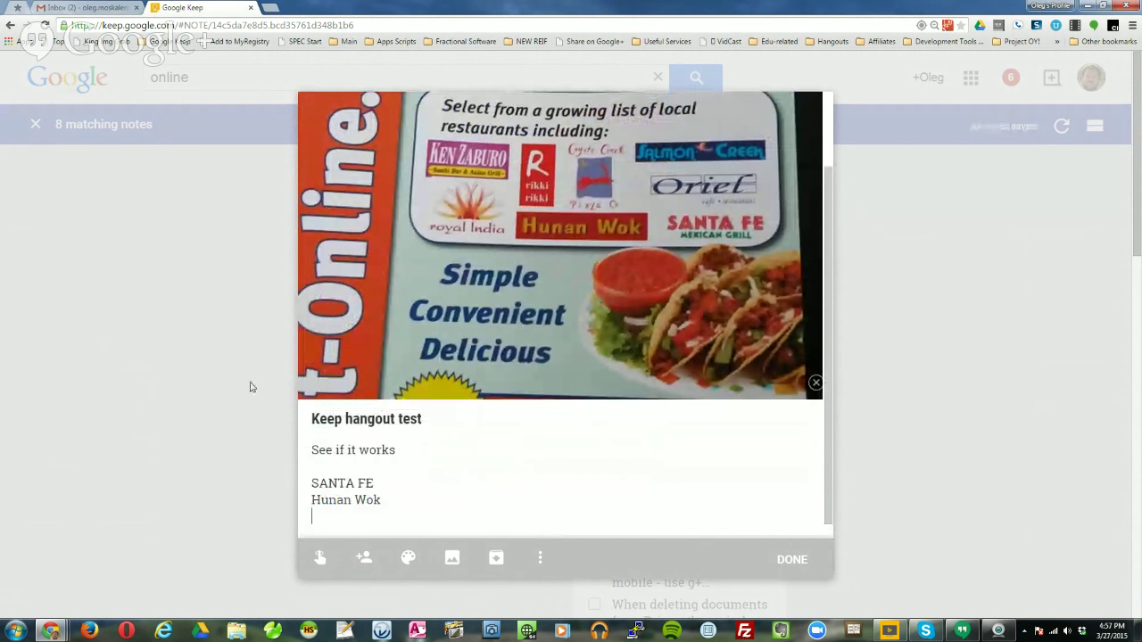
pyautogui.moveTo(309, 450); pyautogui.dragTo(414, 522)
pyautogui.press('BackSpace')
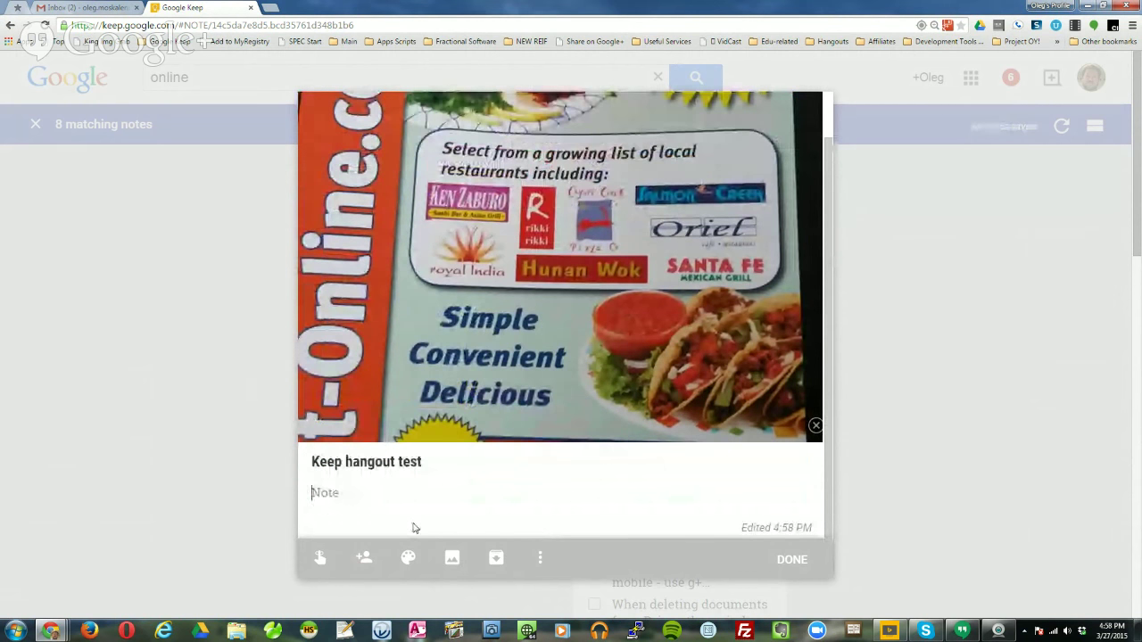
pyautogui.scroll(1, 659, 411)
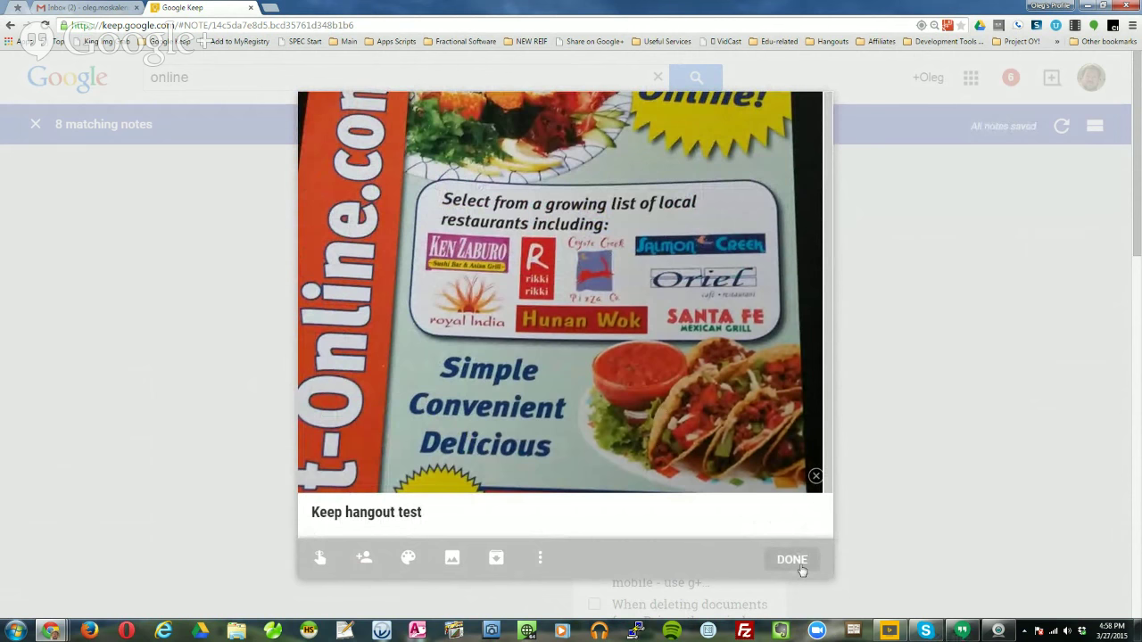
# Close the flyer note, clear the 'online' search, and open the Slick Features note.
pyautogui.click(793, 562)
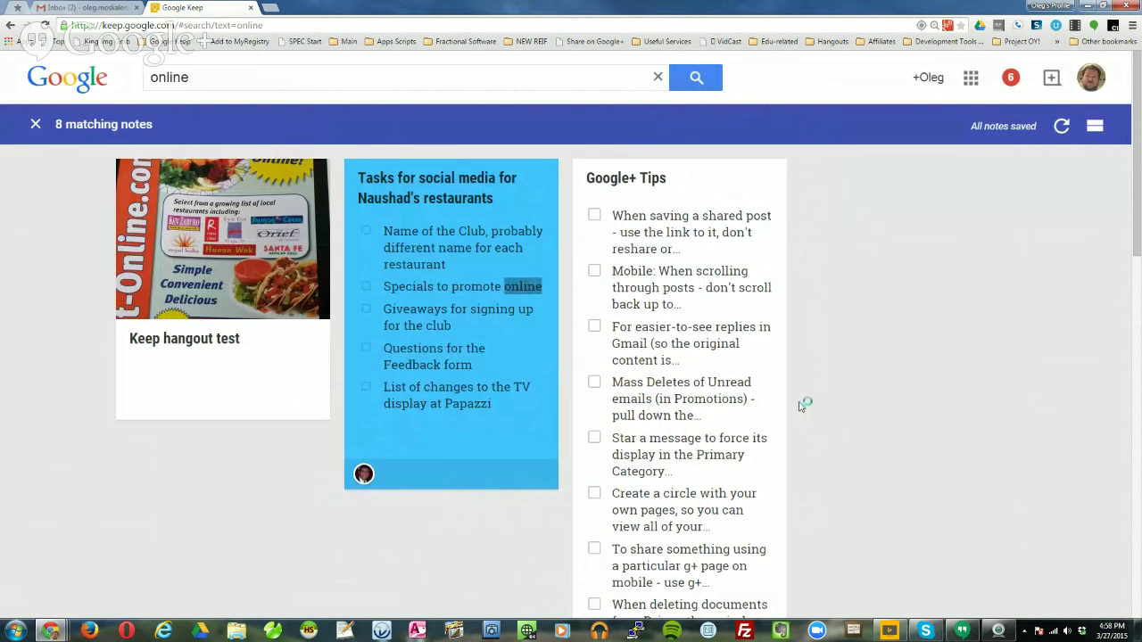
pyautogui.click(193, 77)
pyautogui.press('Escape')
pyautogui.scroll(-3, 499, 374)
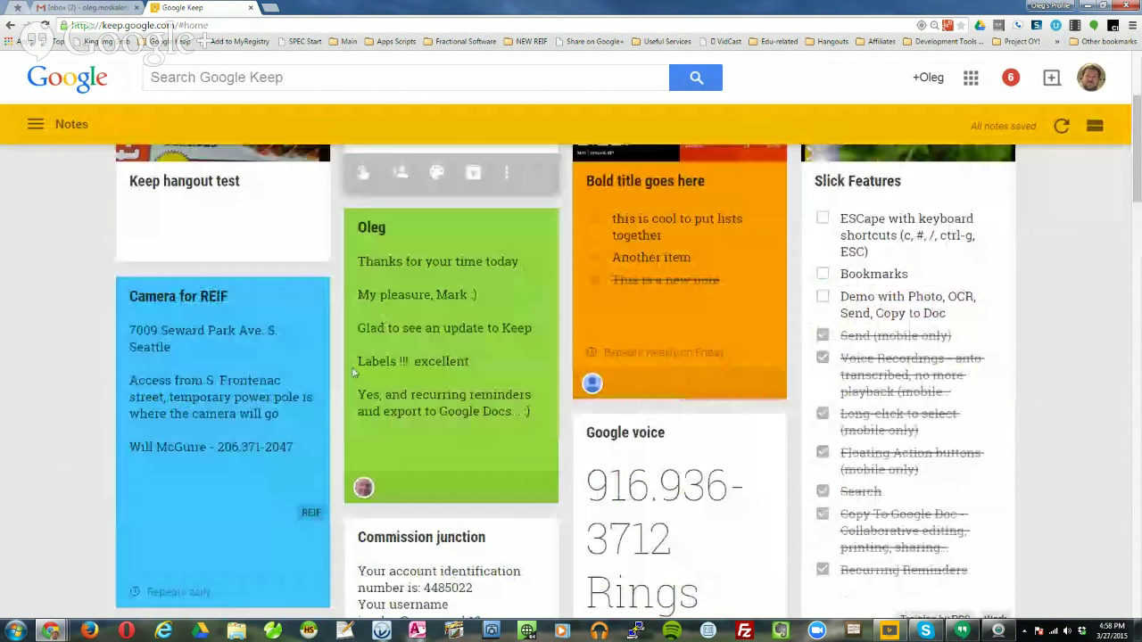
pyautogui.click(994, 300)
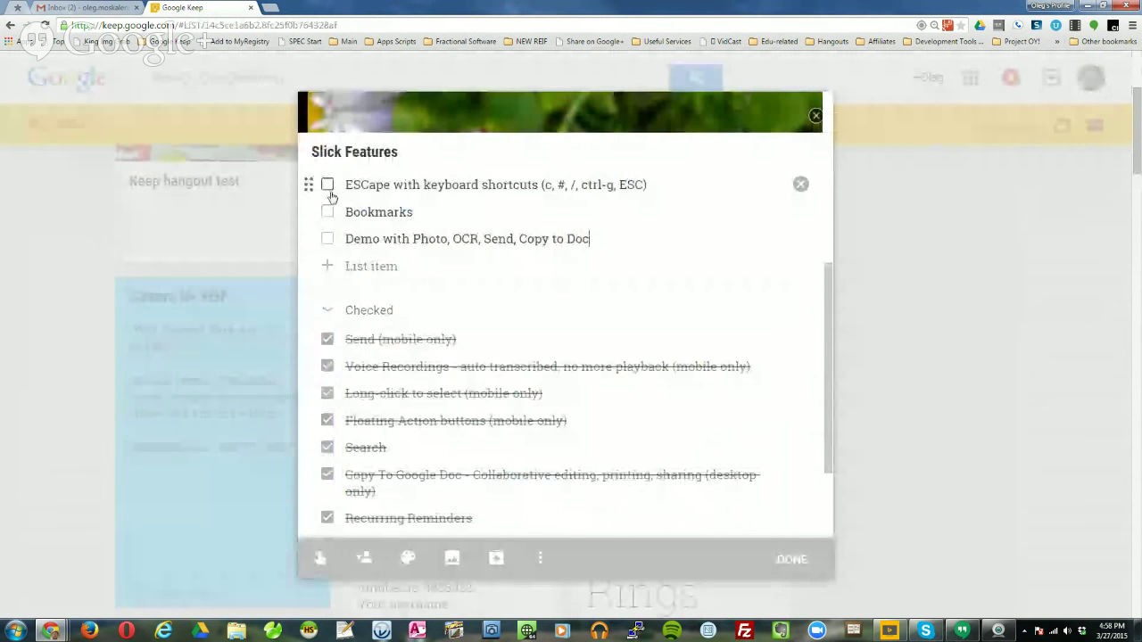
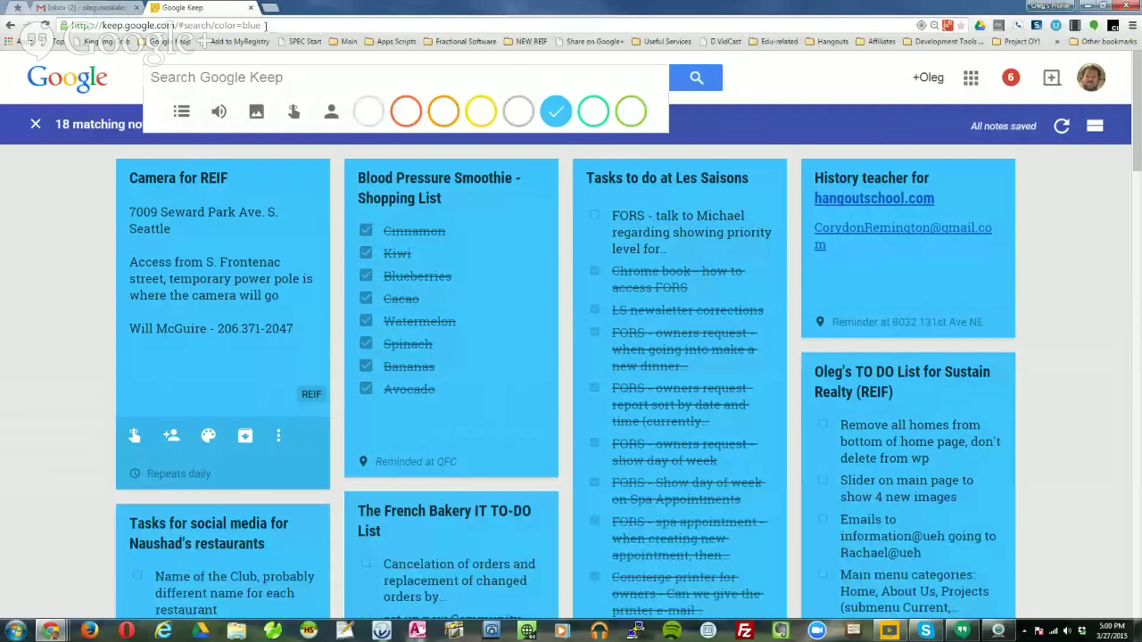
# Clear the blue-note search and open the TO DO view of blue lists from the Google Keep bookmarks.
pyautogui.click(164, 42)
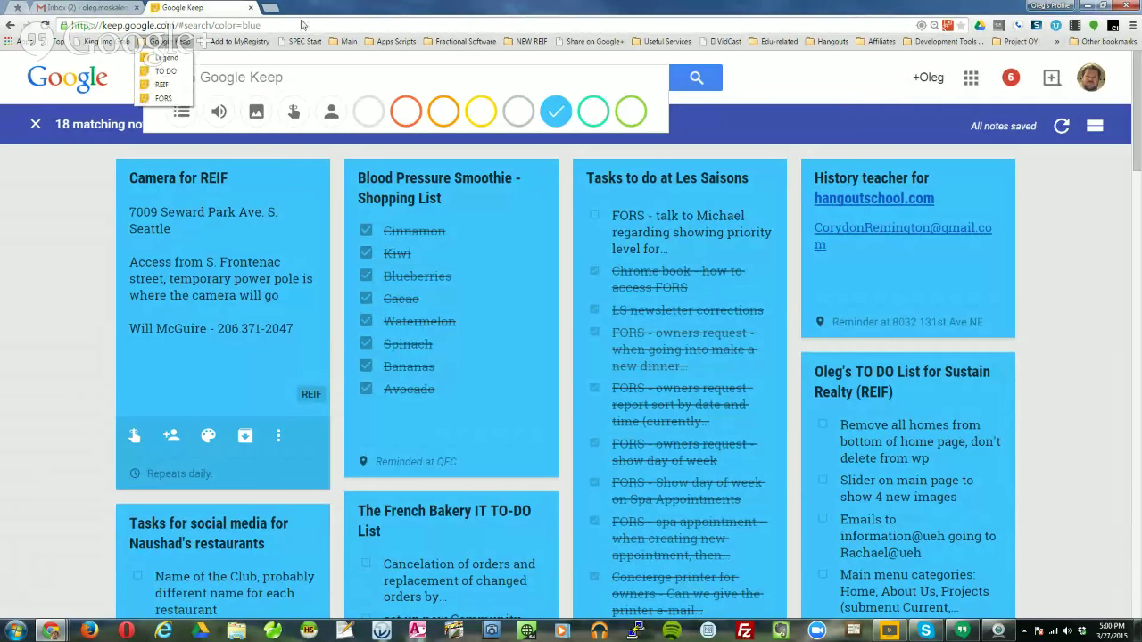
pyautogui.click(38, 125)
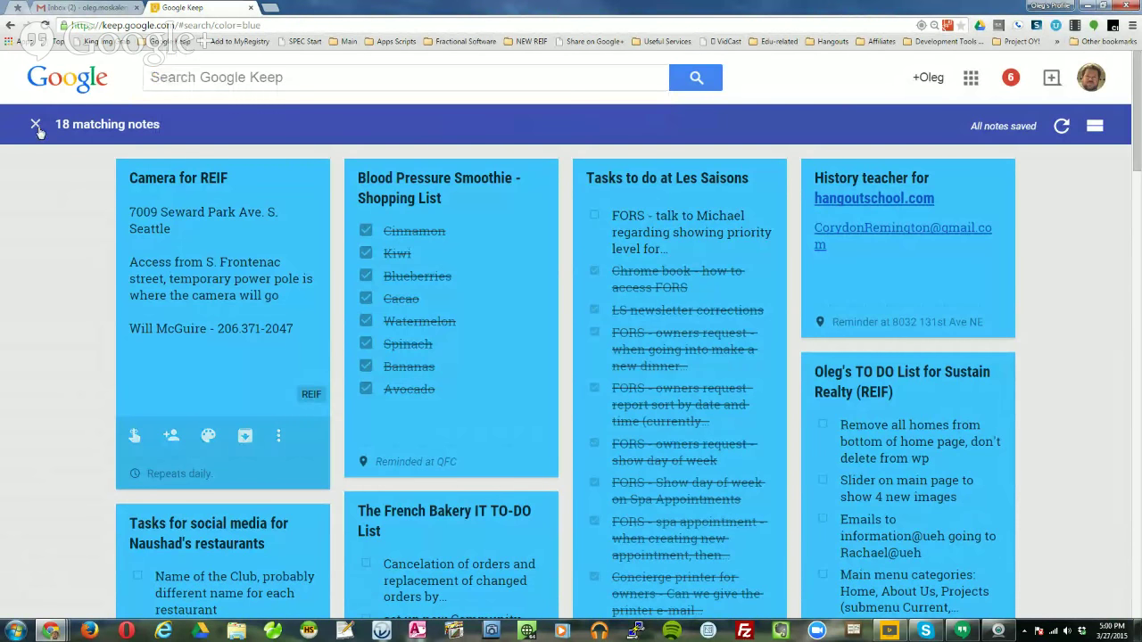
pyautogui.click(36, 126)
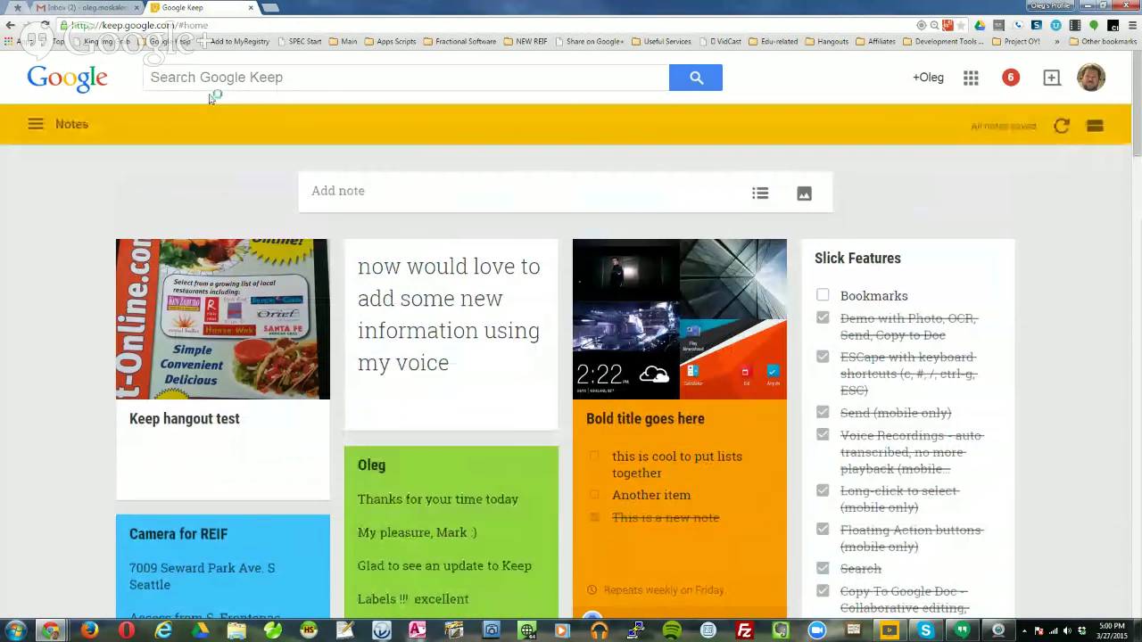
pyautogui.click(171, 42)
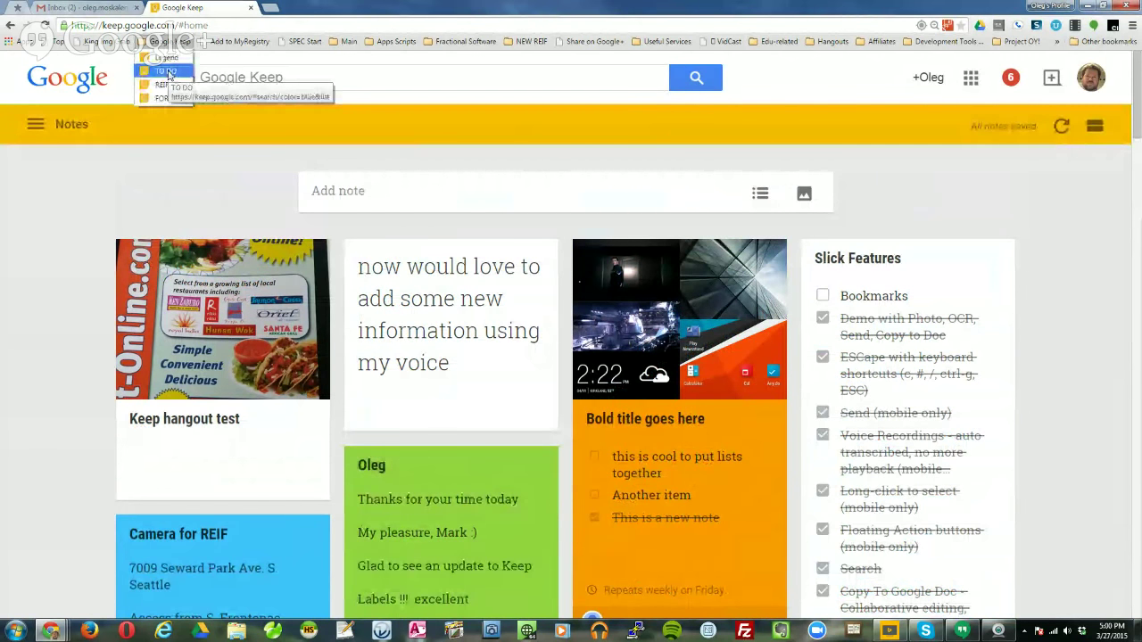
pyautogui.click(166, 72)
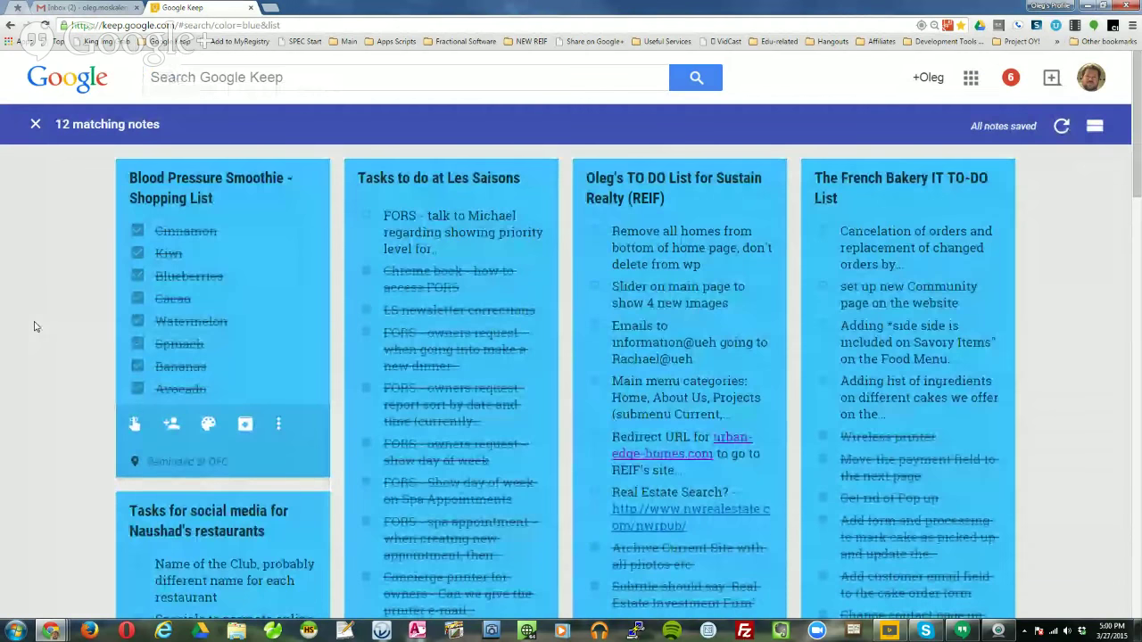
# Show the REIF-labelled notes from the Google Keep bookmarks folder.
pyautogui.click(172, 42)
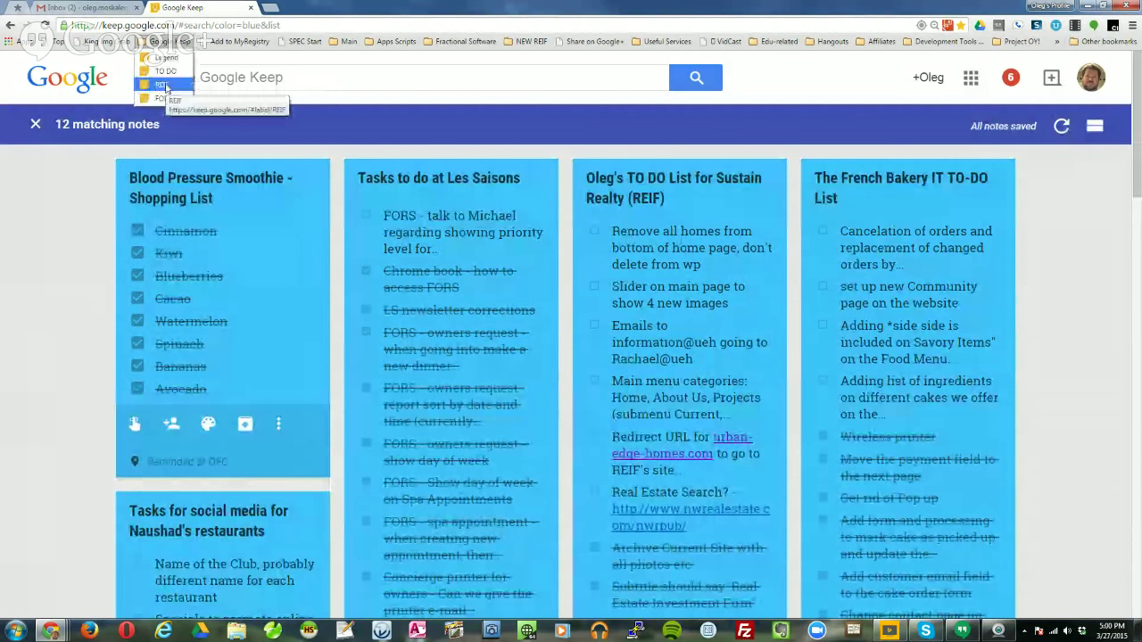
pyautogui.click(161, 84)
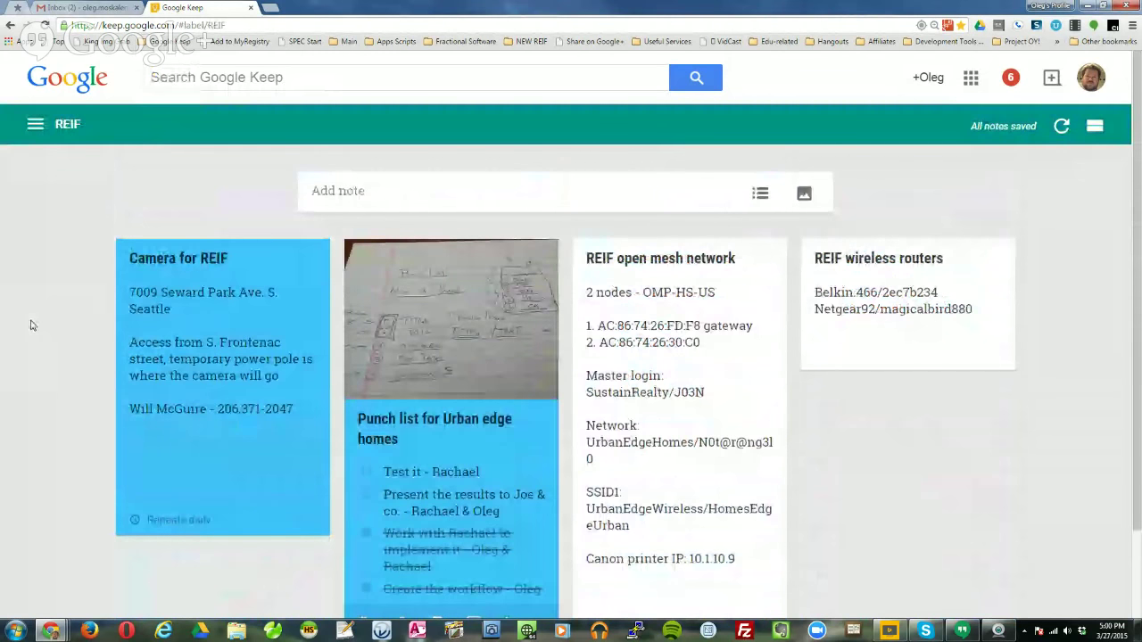
pyautogui.click(172, 42)
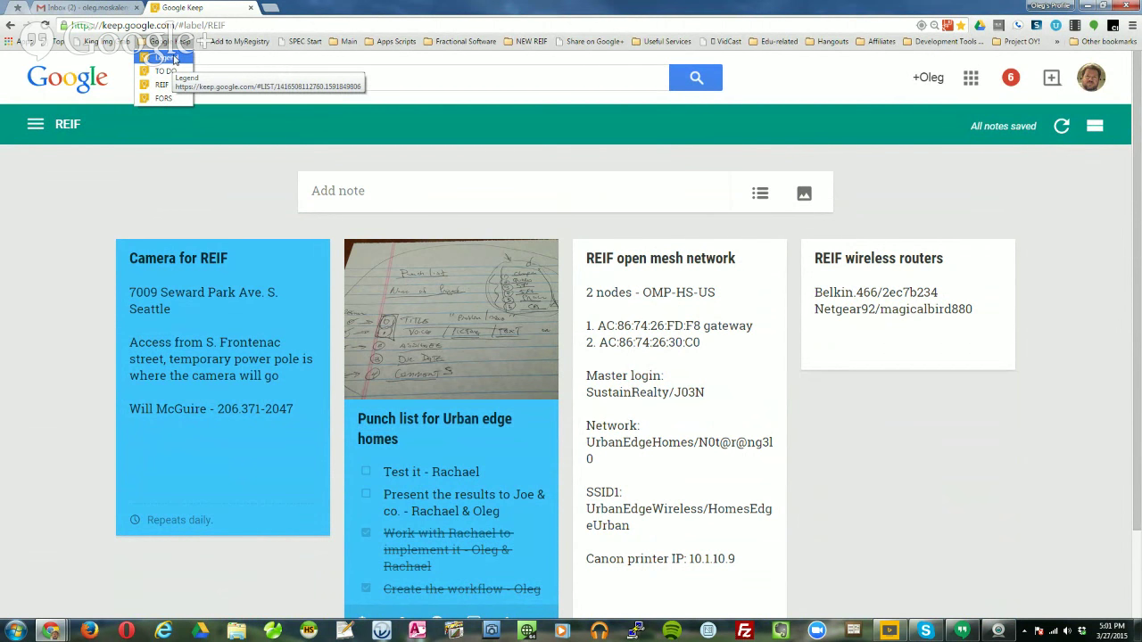
# View the colour Legend note, close it, and switch to the Gmail tab.
pyautogui.click(163, 59)
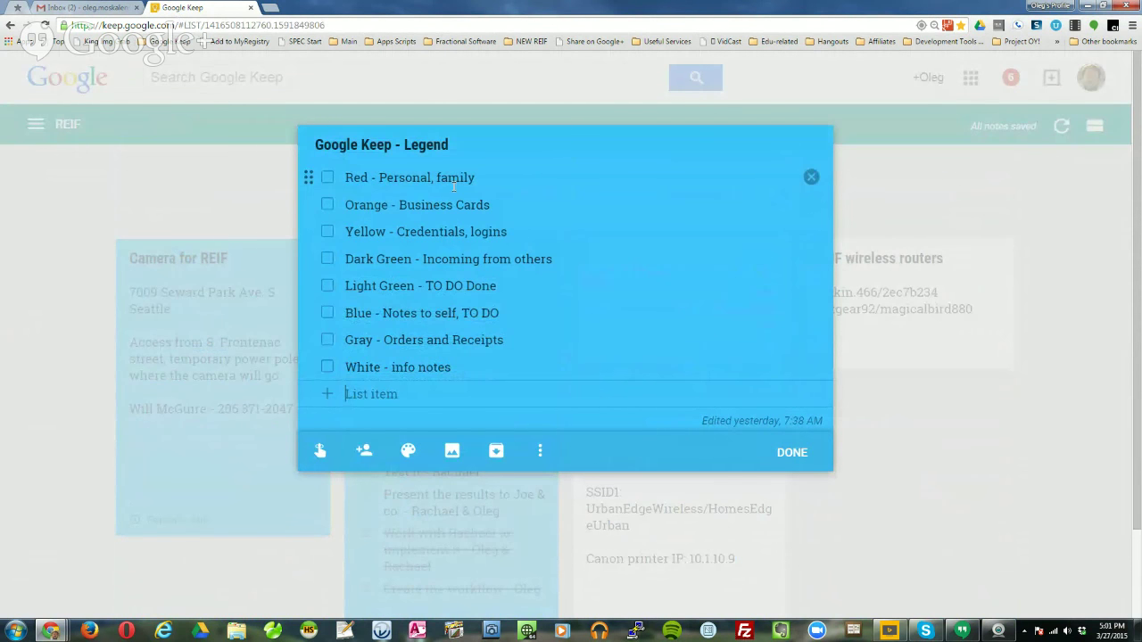
pyautogui.click(791, 460)
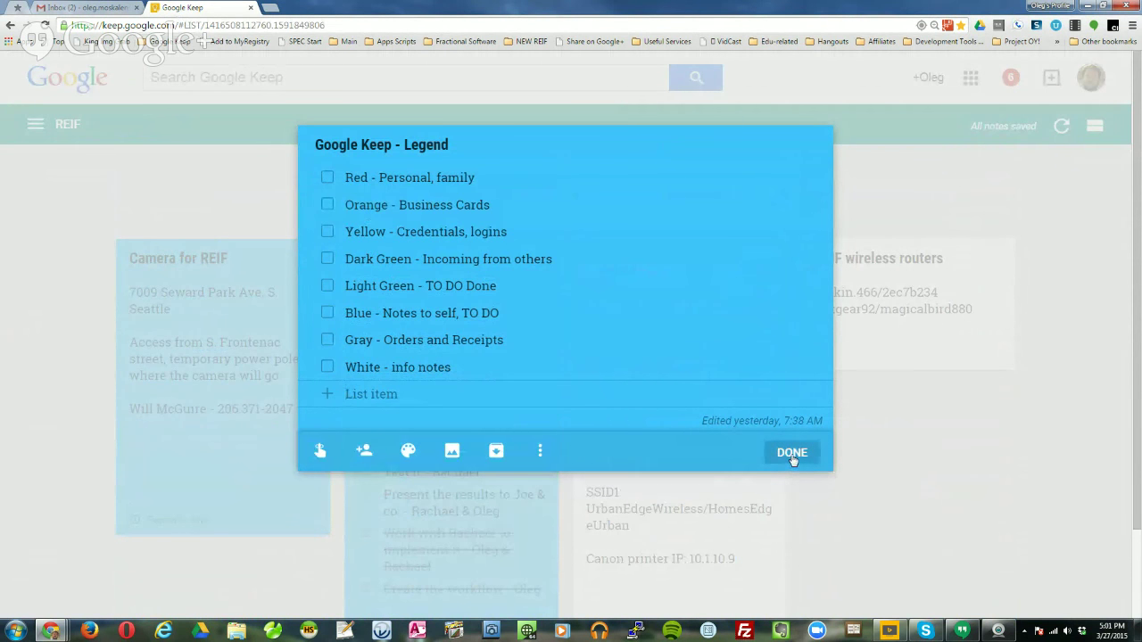
pyautogui.hotkey('ctrl', 'shift', 'Tab')
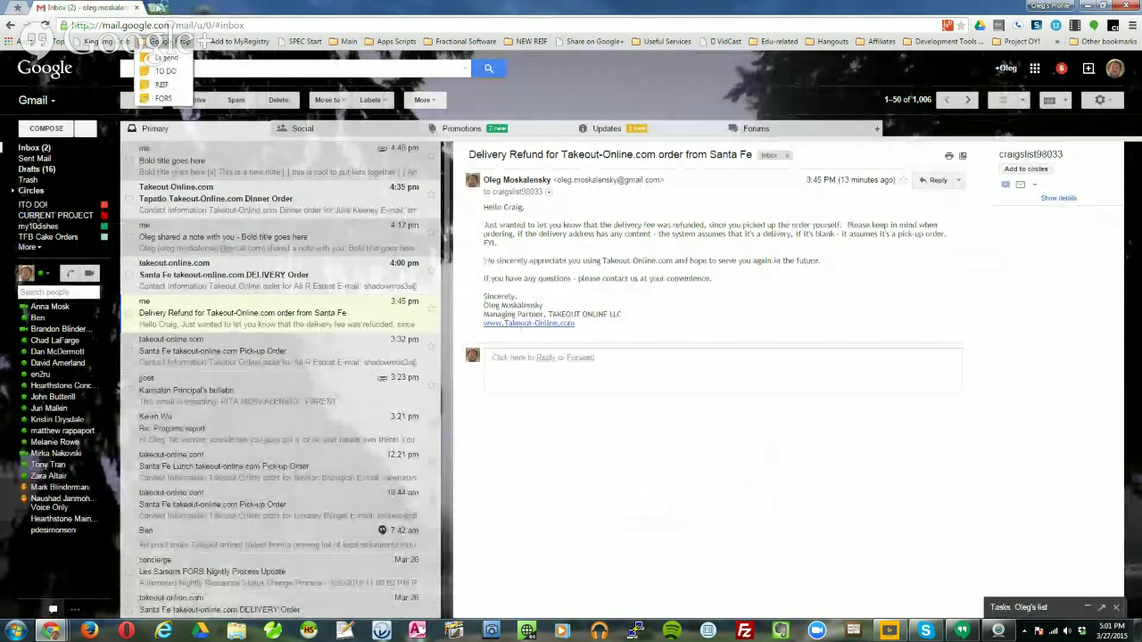
# In a new tab, open the Legend note from the Google Keep bookmarks, then close it.
pyautogui.click(155, 6)
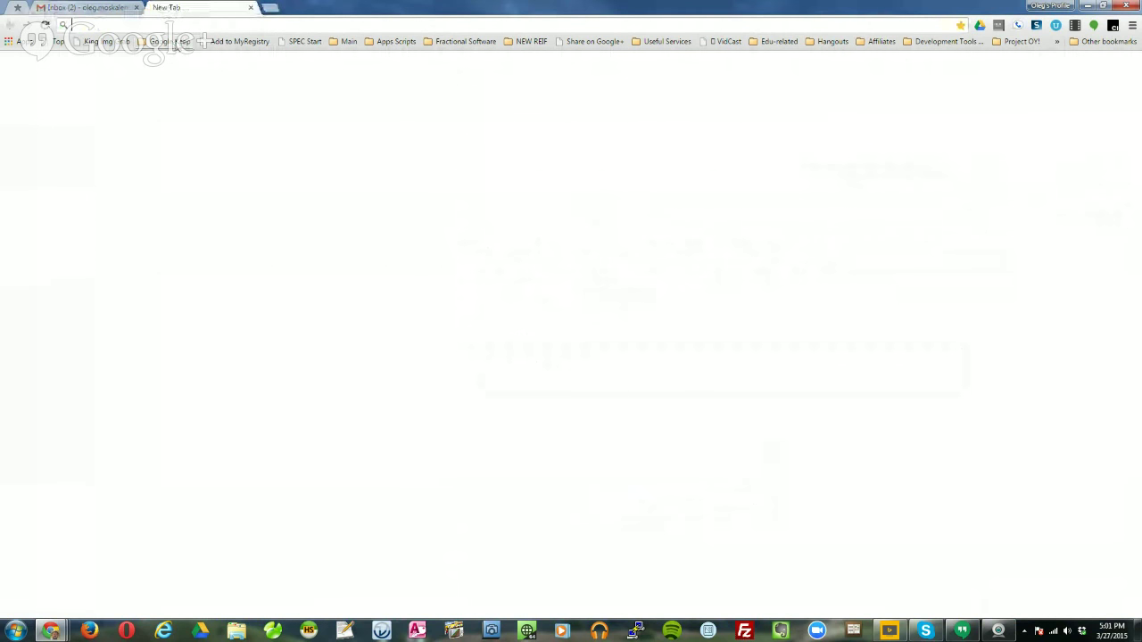
pyautogui.click(168, 41)
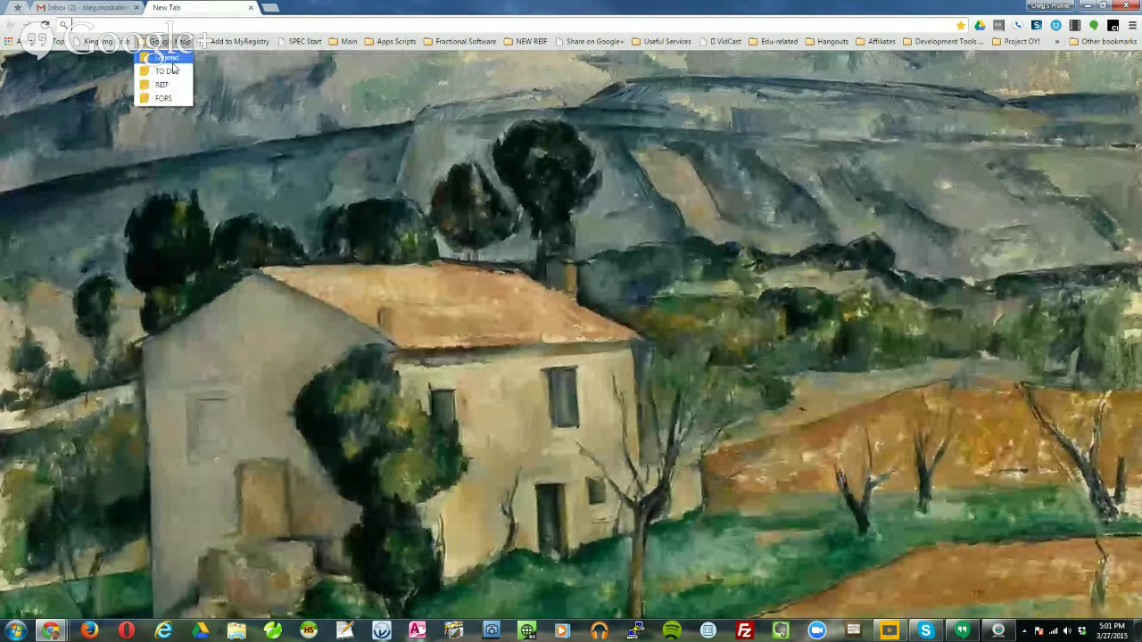
pyautogui.click(171, 60)
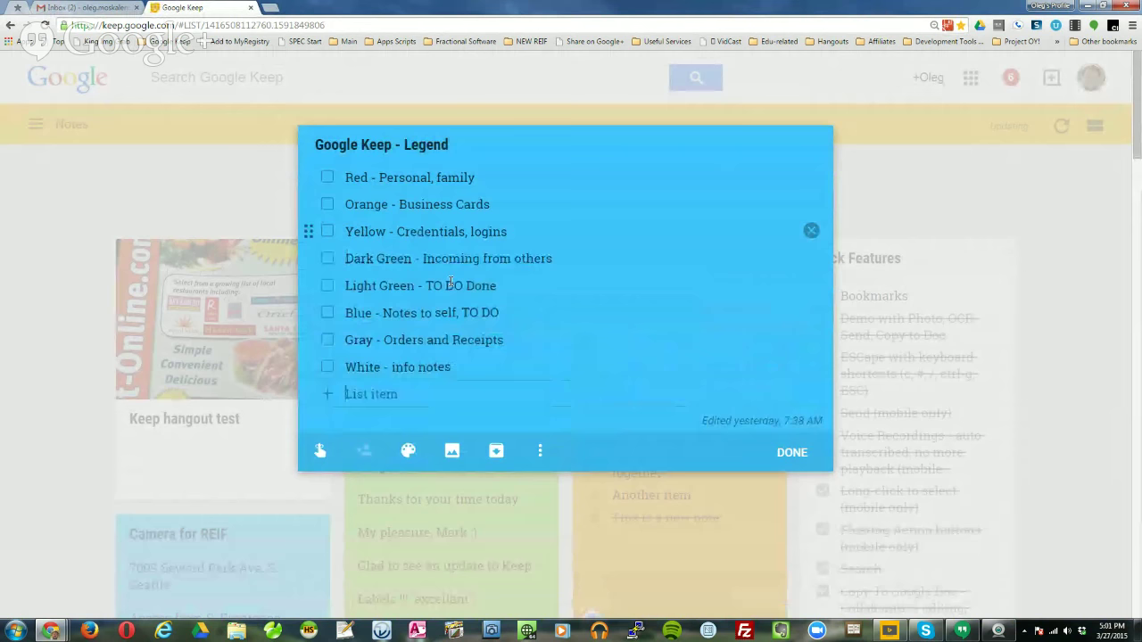
pyautogui.click(789, 452)
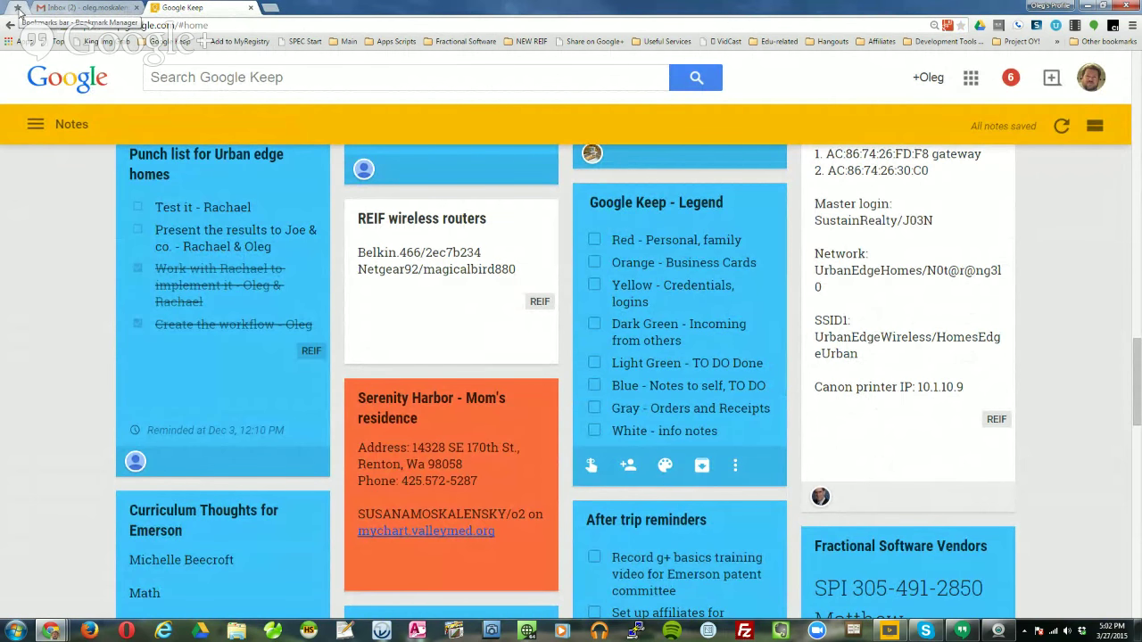
# Switch to the pinned Bookmark Manager tab showing the Google Keep folder.
pyautogui.click(17, 8)
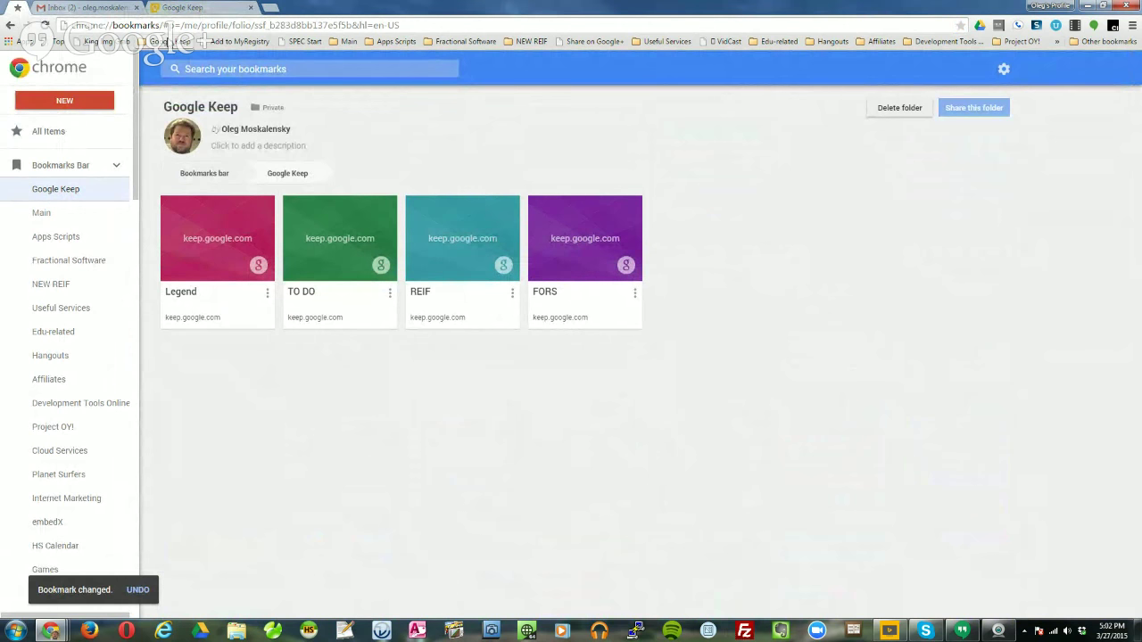
pyautogui.click(171, 42)
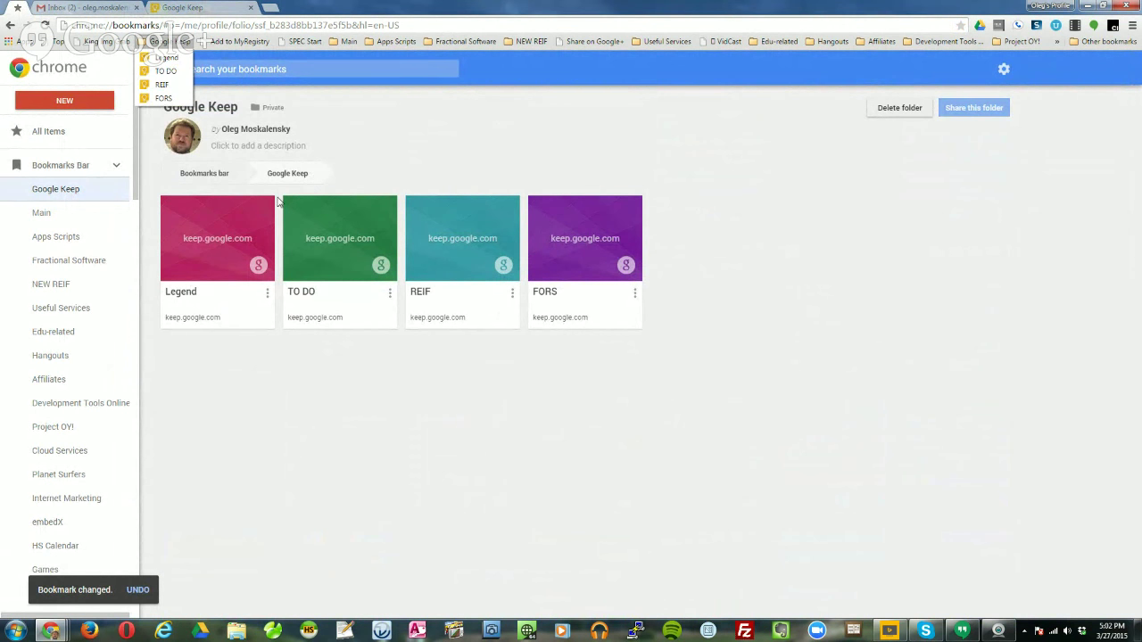
pyautogui.click(482, 418)
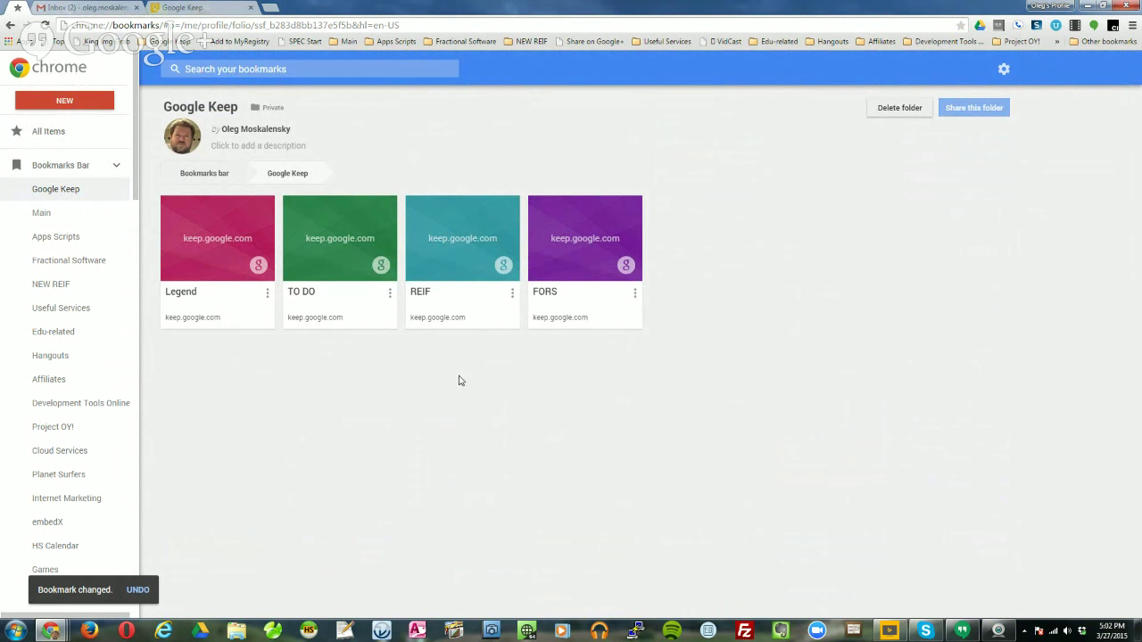
pyautogui.click(591, 248)
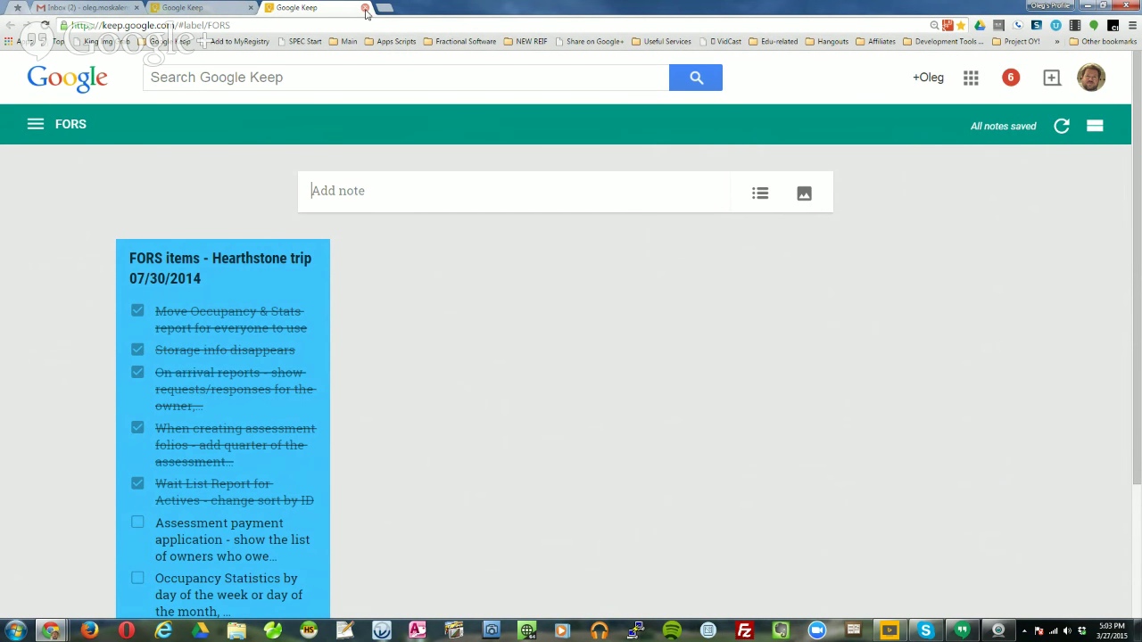
pyautogui.click(365, 8)
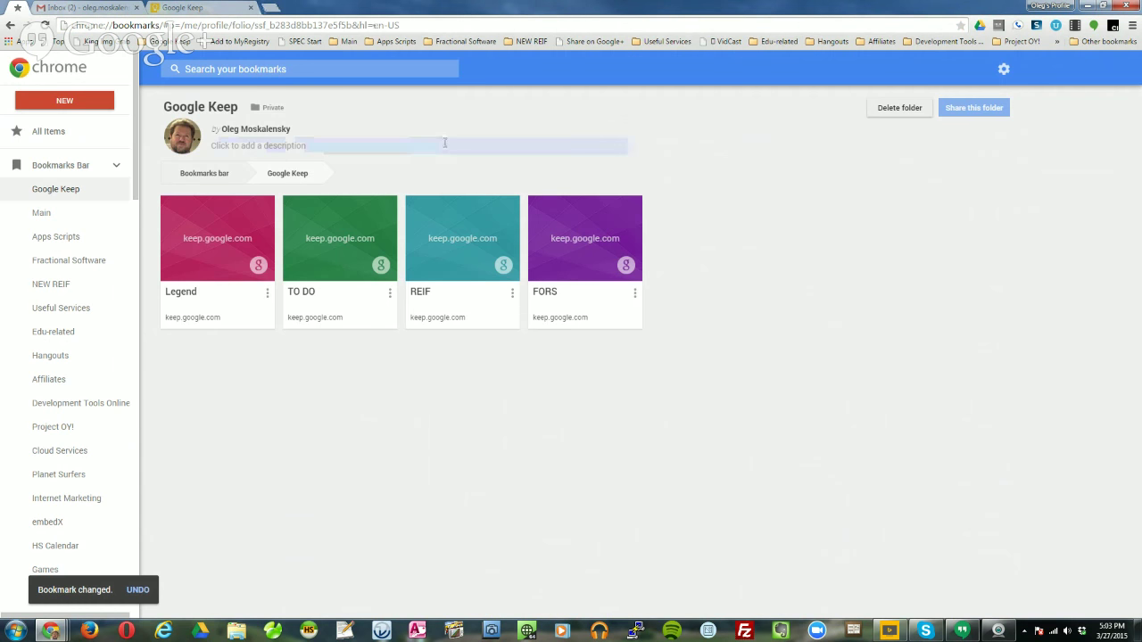